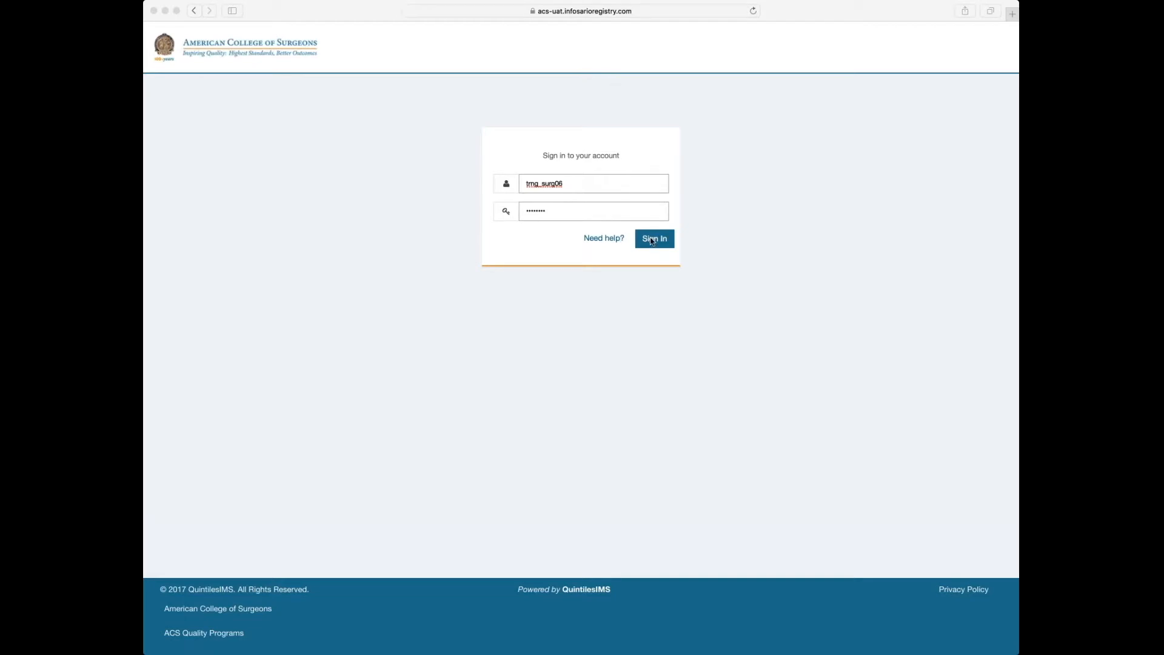
Sign in, then enter the current password and the new password twice in the expired-password form.
{"action": "left_click", "coordinate": [587, 189]}
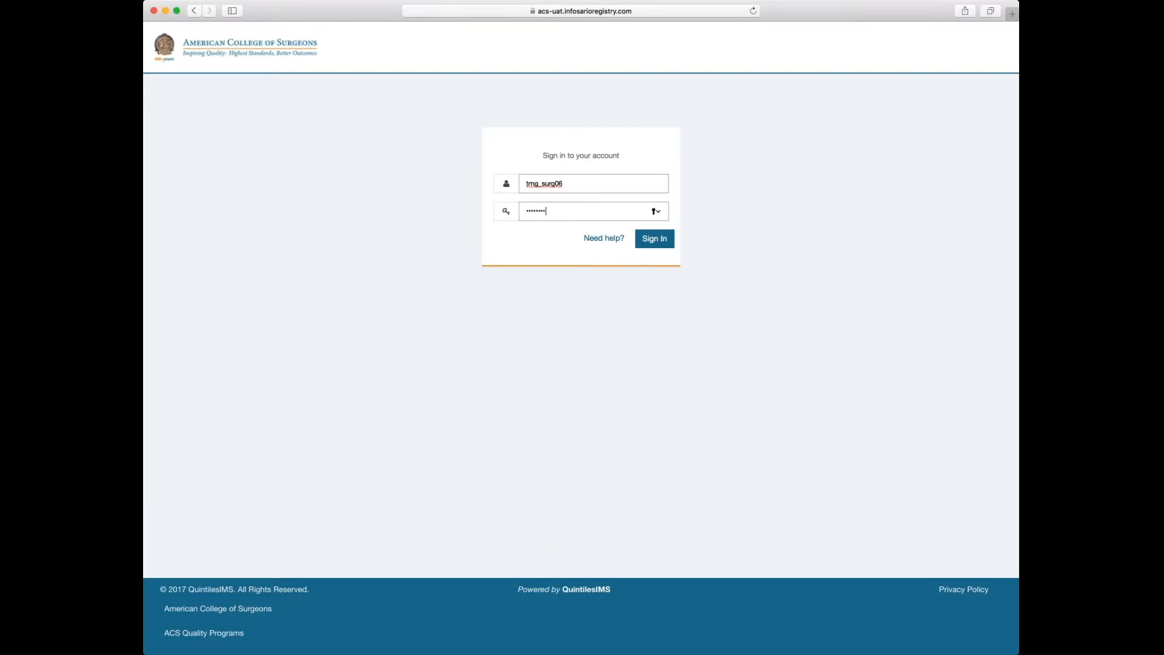
{"action": "left_click", "coordinate": [652, 240]}
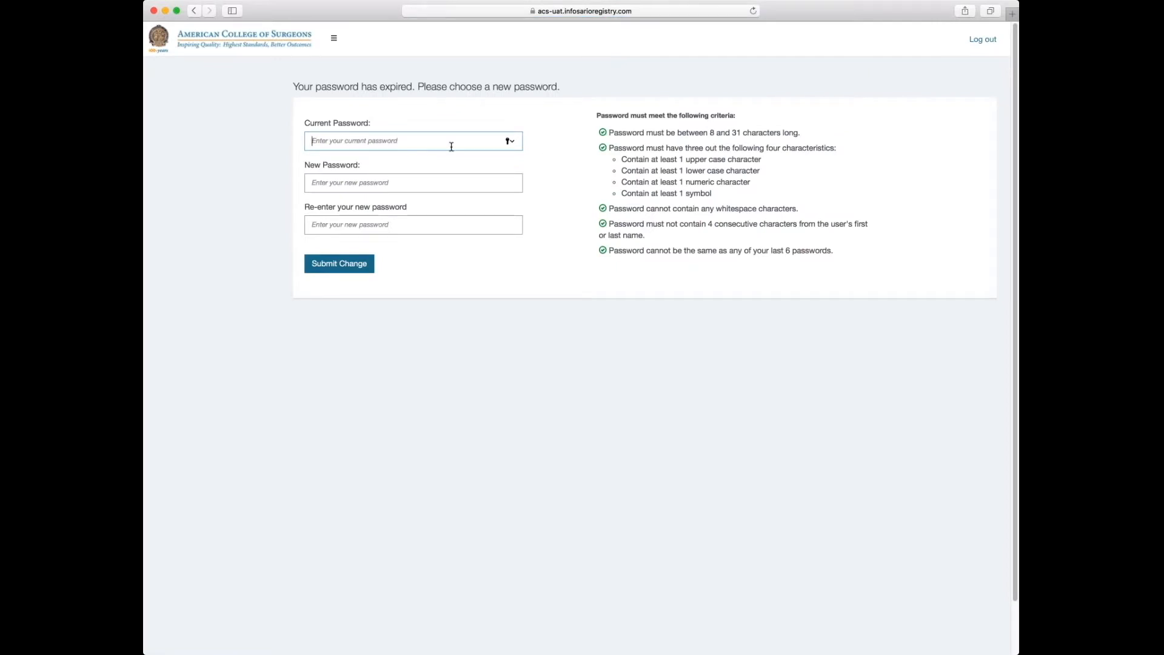
{"action": "type", "text": "••••••••"}
{"action": "left_click", "coordinate": [443, 182]}
{"action": "type", "text": "•••••••"}
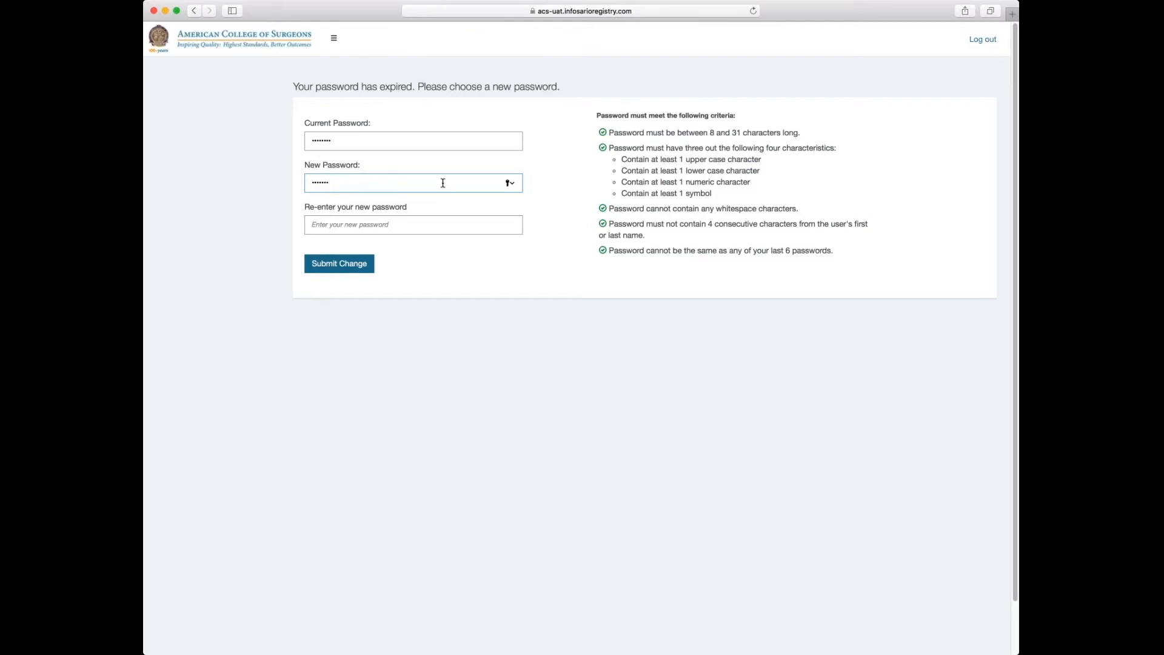
{"action": "type", "text": "••"}
{"action": "key", "text": "Tab"}
{"action": "type", "text": "•••••••••••"}
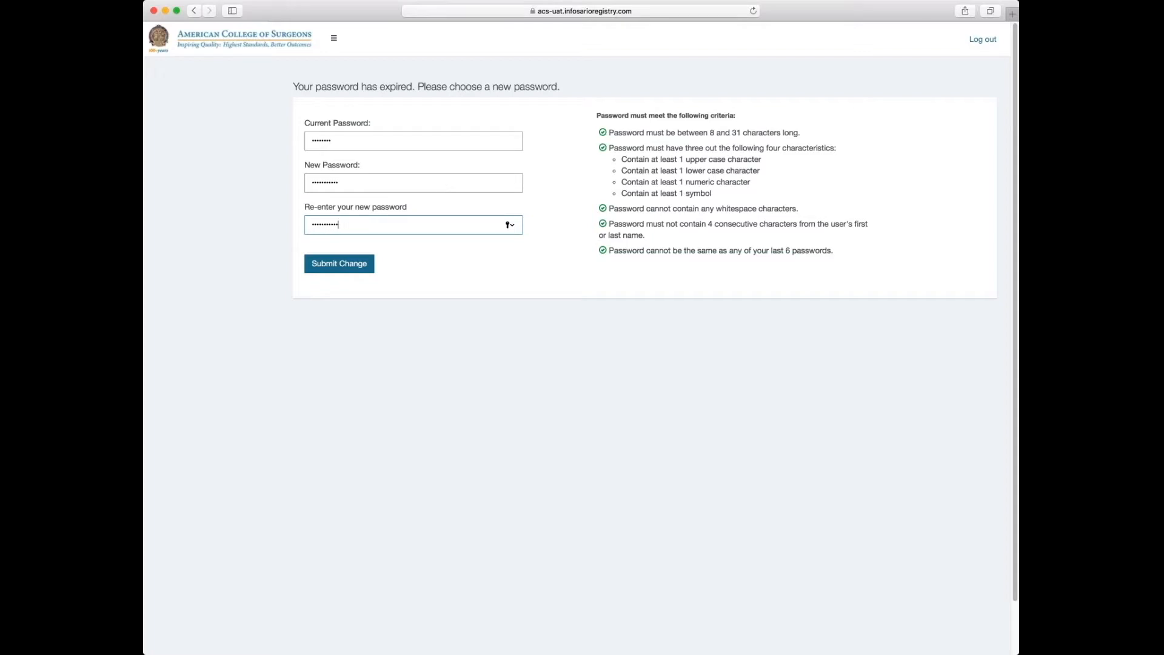
Submit the password change, then scroll through and agree to the data use and license agreement.
{"action": "left_click", "coordinate": [340, 266]}
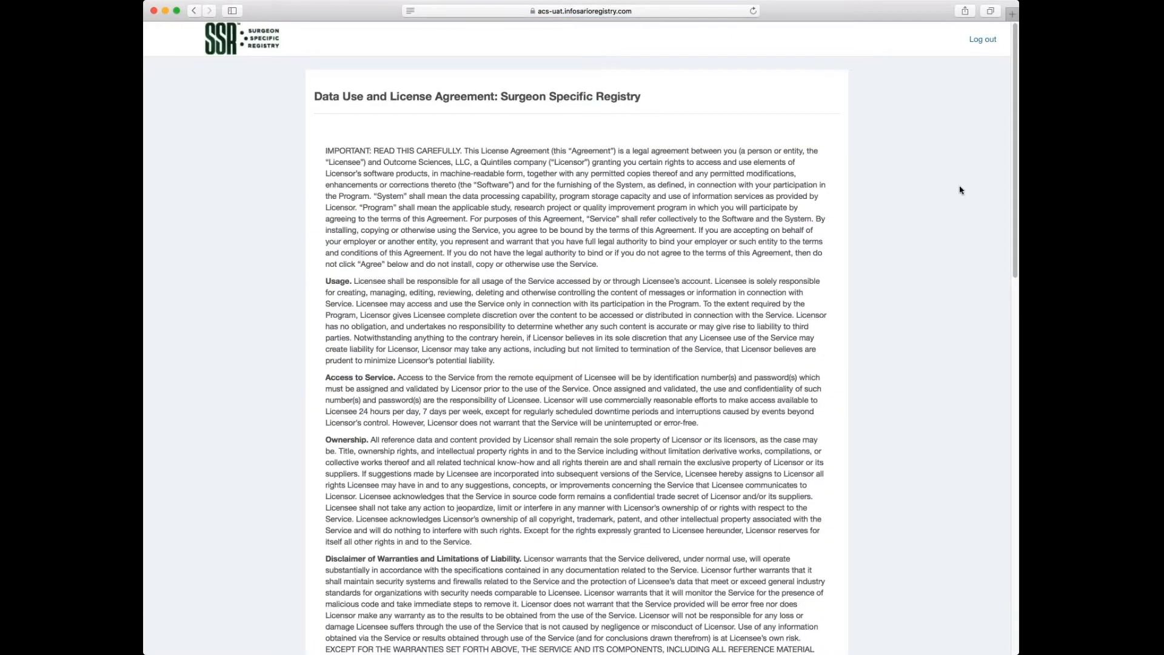
{"action": "scroll", "coordinate": [1015, 187], "scroll_direction": "down", "scroll_amount": 10}
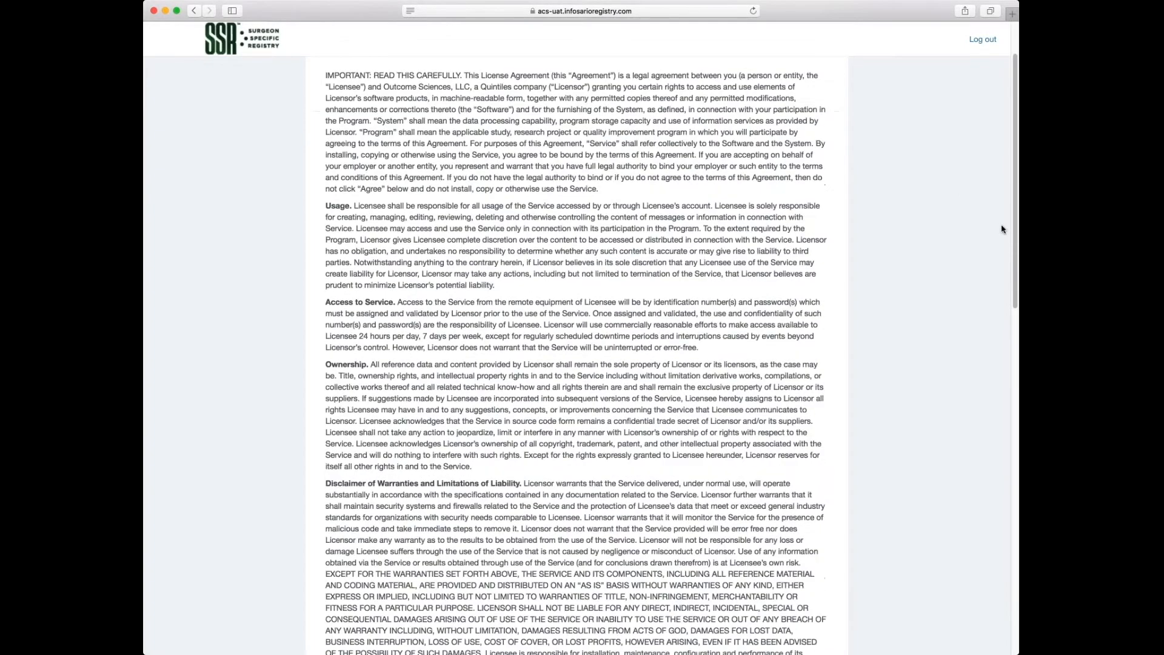
{"action": "scroll", "coordinate": [983, 338], "scroll_direction": "down", "scroll_amount": 10}
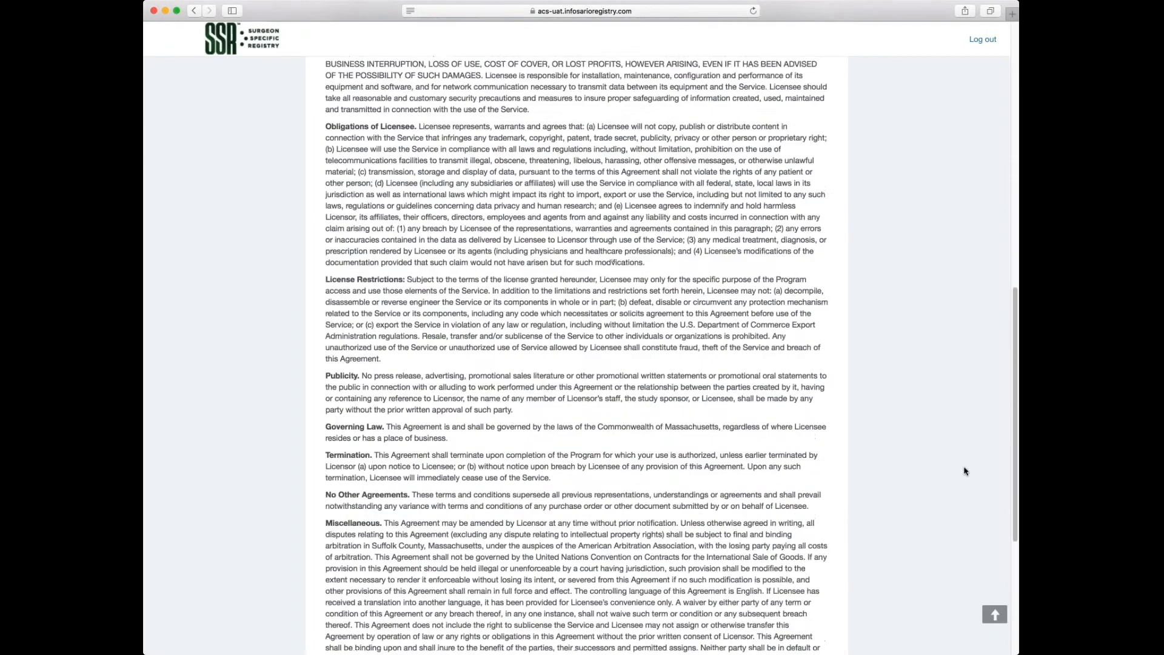
{"action": "scroll", "coordinate": [951, 551], "scroll_direction": "up", "scroll_amount": 3}
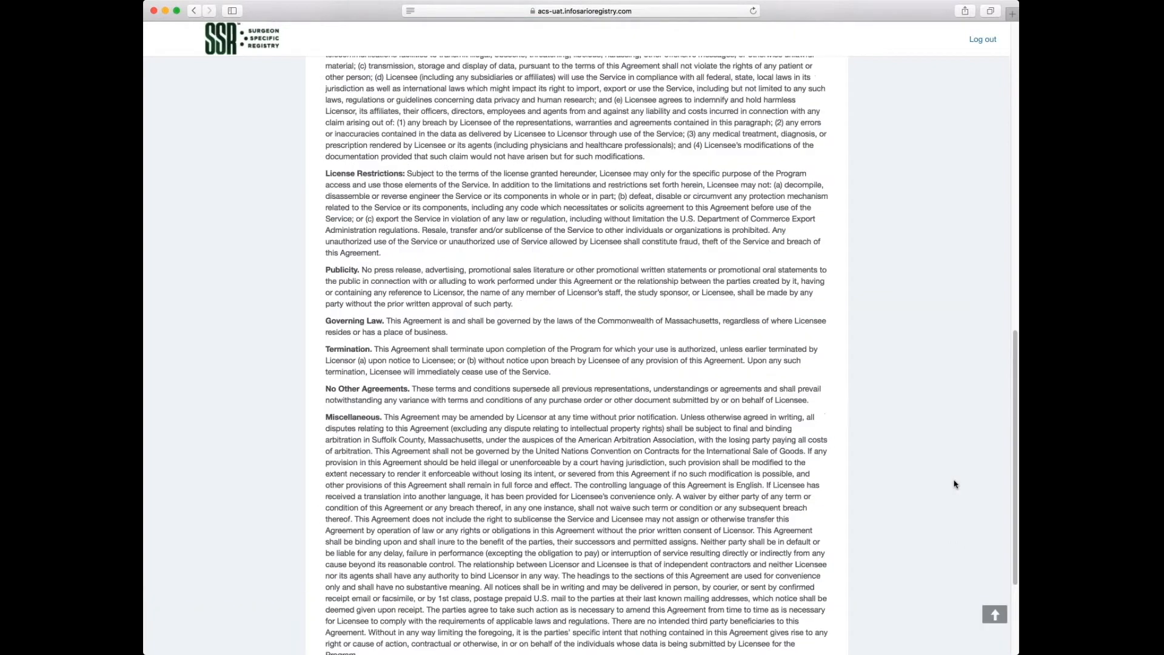
{"action": "scroll", "coordinate": [947, 545], "scroll_direction": "down", "scroll_amount": 3}
{"action": "scroll", "coordinate": [946, 533], "scroll_direction": "up", "scroll_amount": 2}
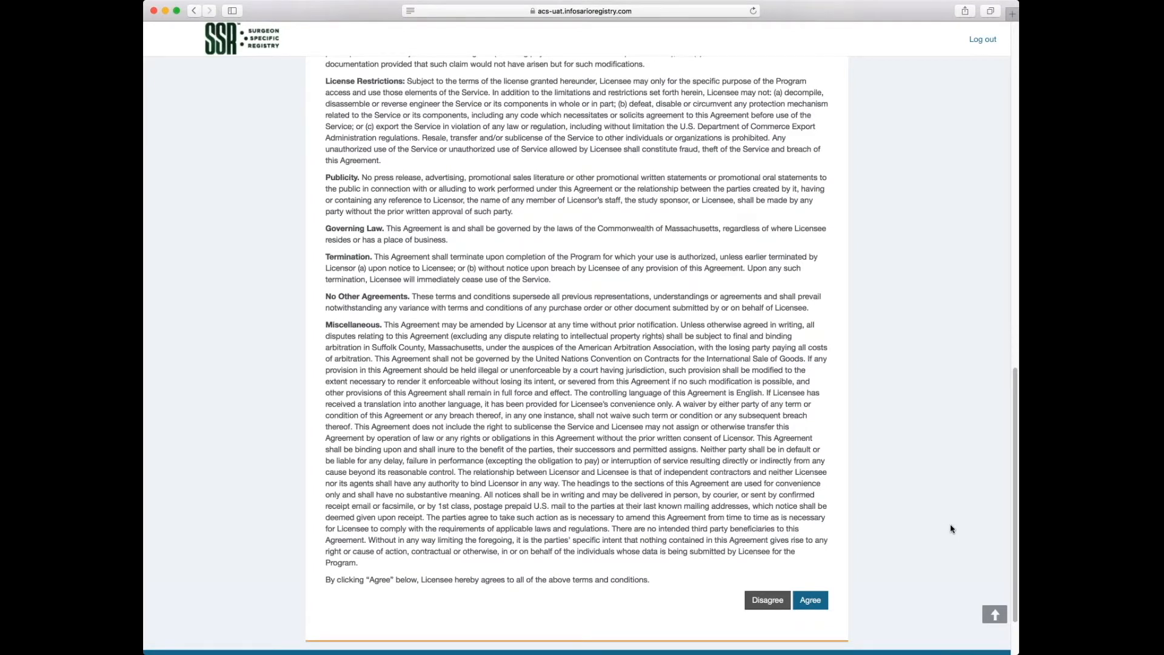
{"action": "left_click", "coordinate": [813, 602]}
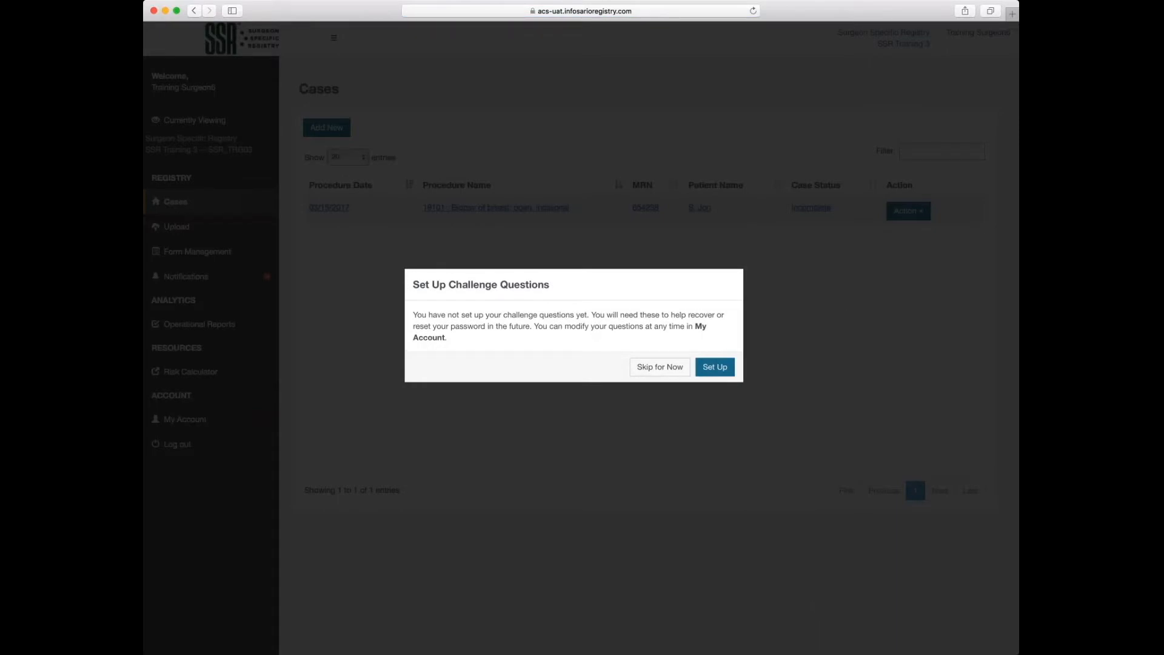
Choose the birth city and mother's maiden name challenge questions, enter each answer, and save.
{"action": "left_click", "coordinate": [714, 367]}
{"action": "left_click", "coordinate": [848, 140]}
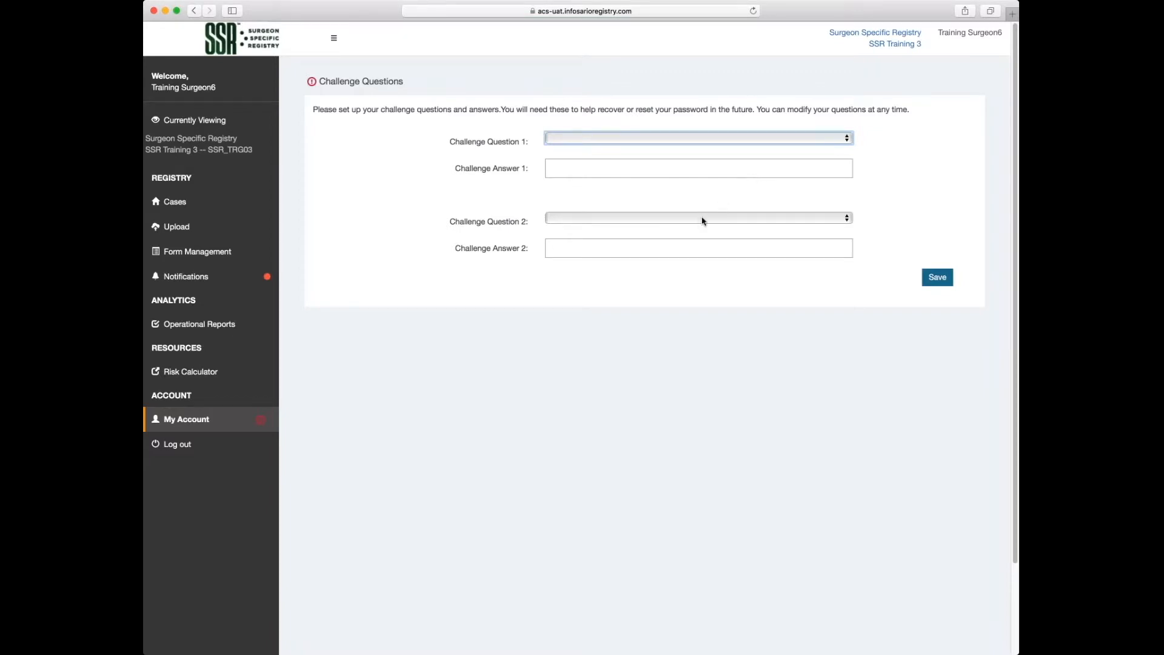
{"action": "left_click", "coordinate": [686, 202]}
{"action": "left_click", "coordinate": [663, 167]}
{"action": "type", "text": "New York"}
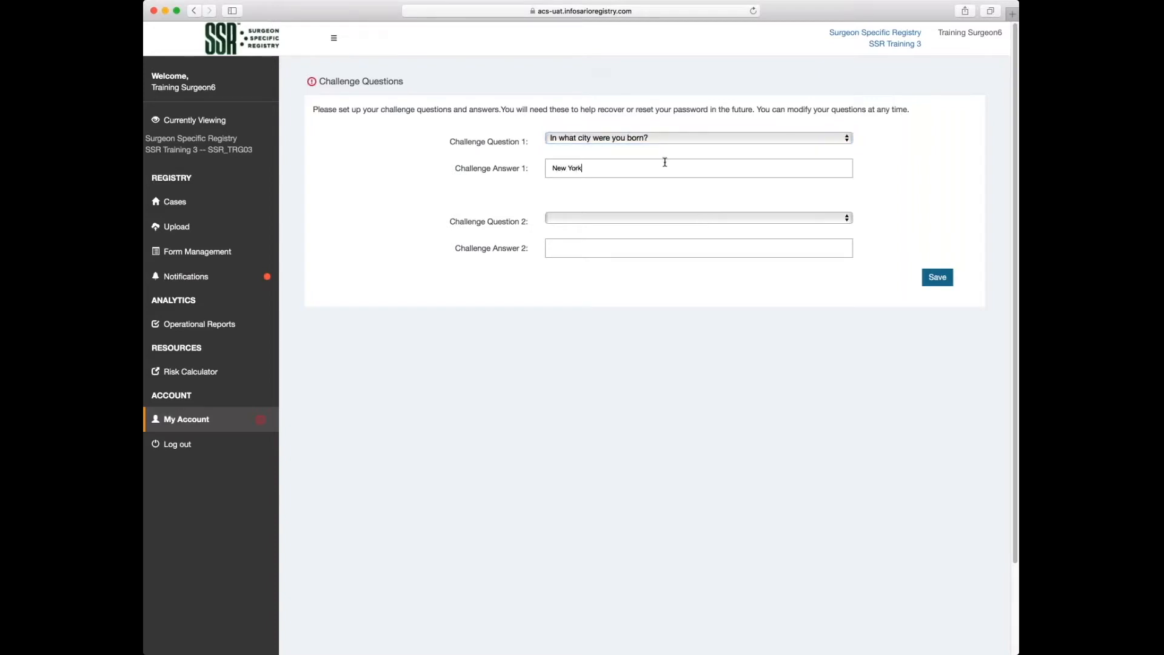
{"action": "left_click", "coordinate": [847, 219]}
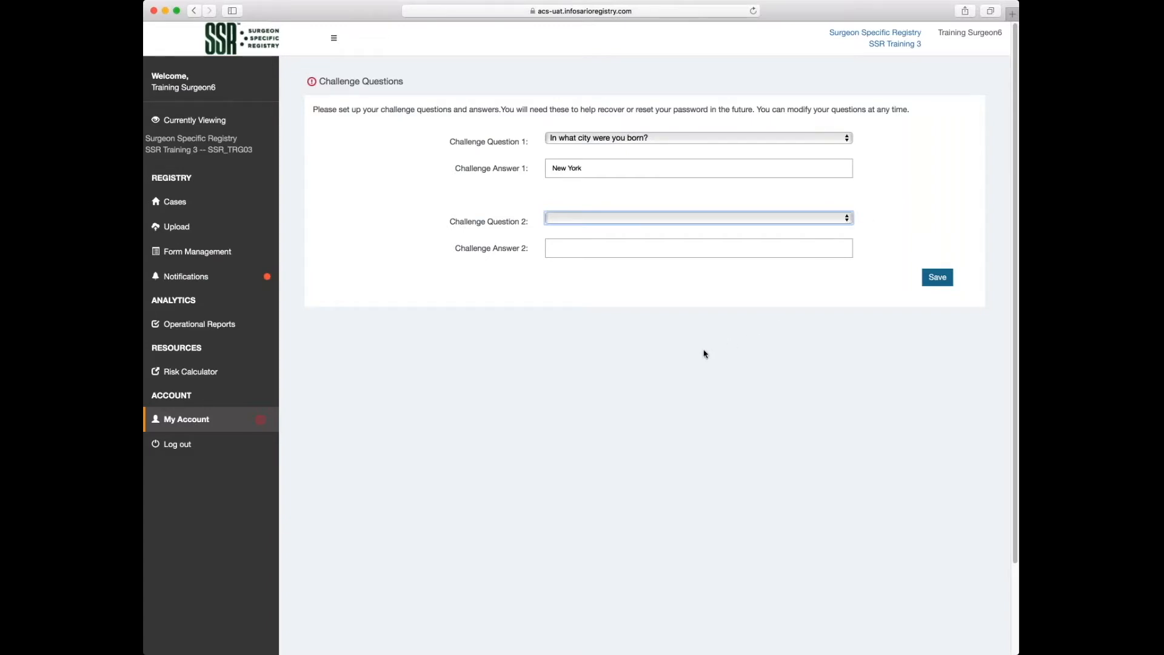
{"action": "key", "text": "Down"}
{"action": "left_click", "coordinate": [679, 249]}
{"action": "type", "text": "Miller"}
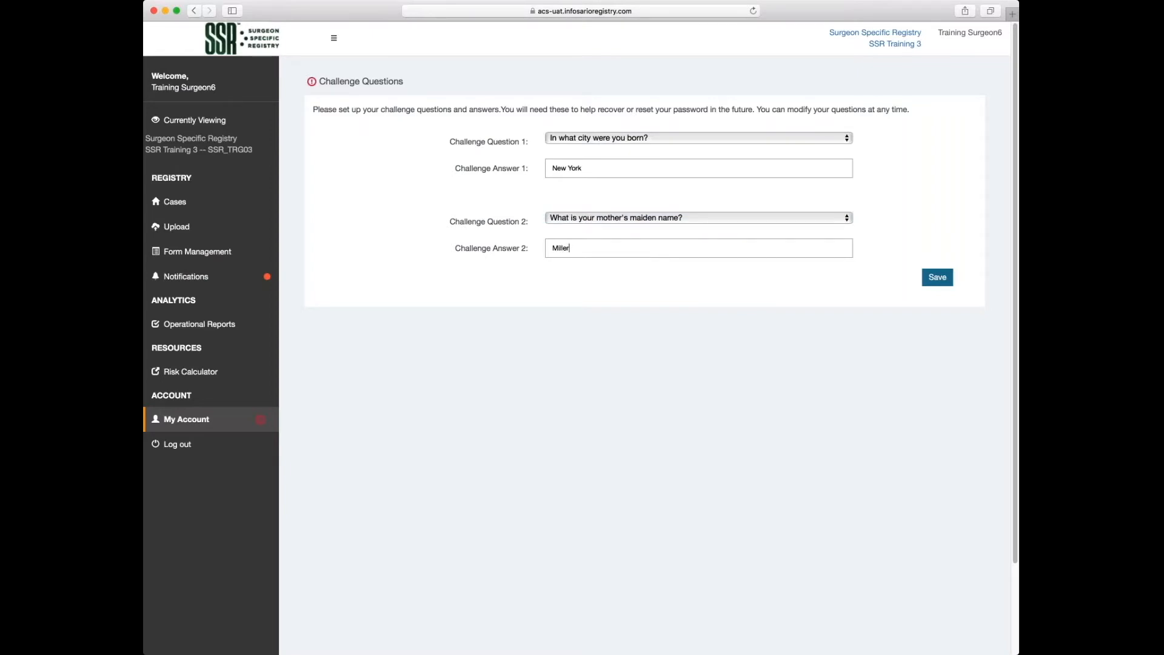
{"action": "left_click", "coordinate": [934, 278]}
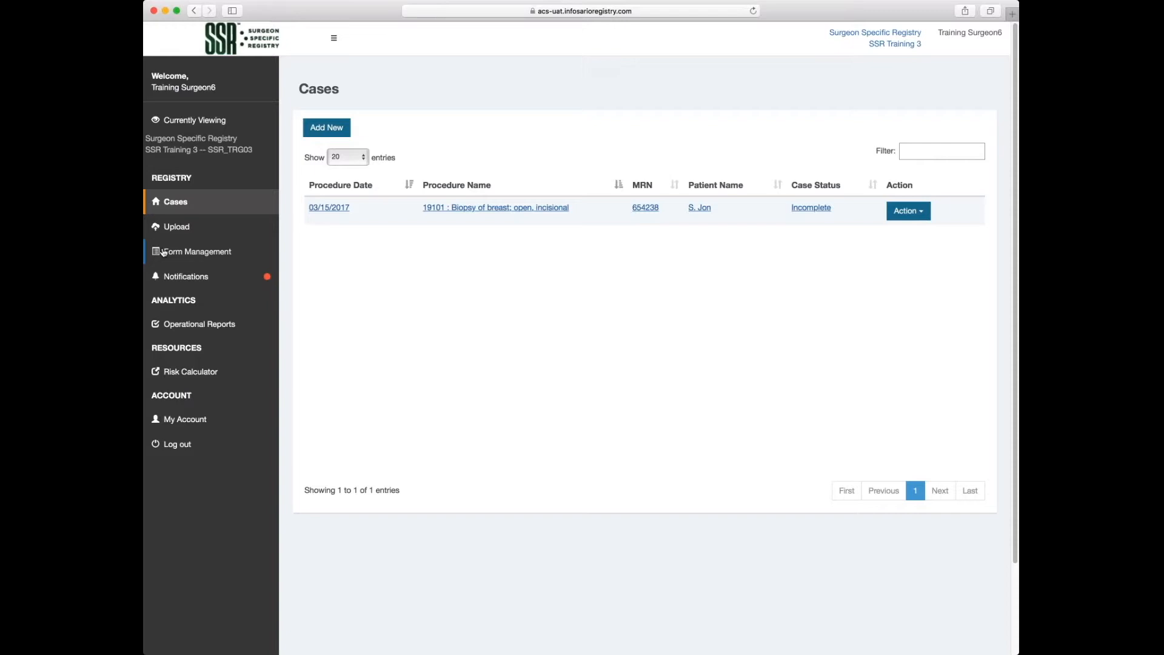
Start a new entry in the Procedure Location custom list under Form Management.
{"action": "left_click", "coordinate": [212, 254]}
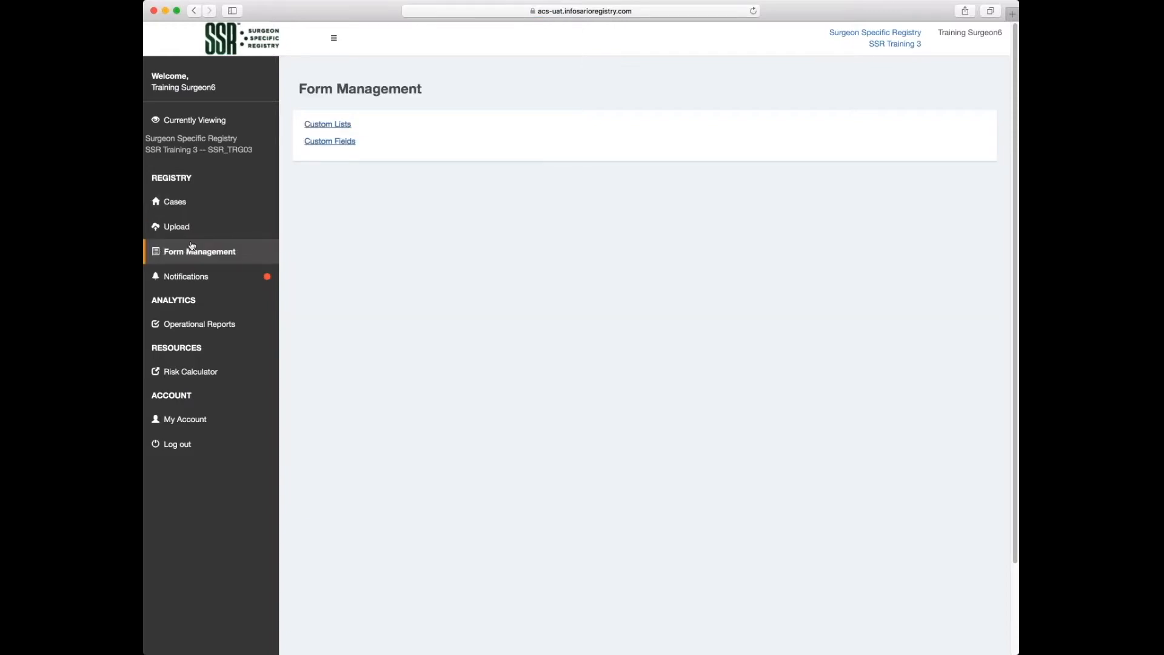
{"action": "left_click", "coordinate": [338, 126]}
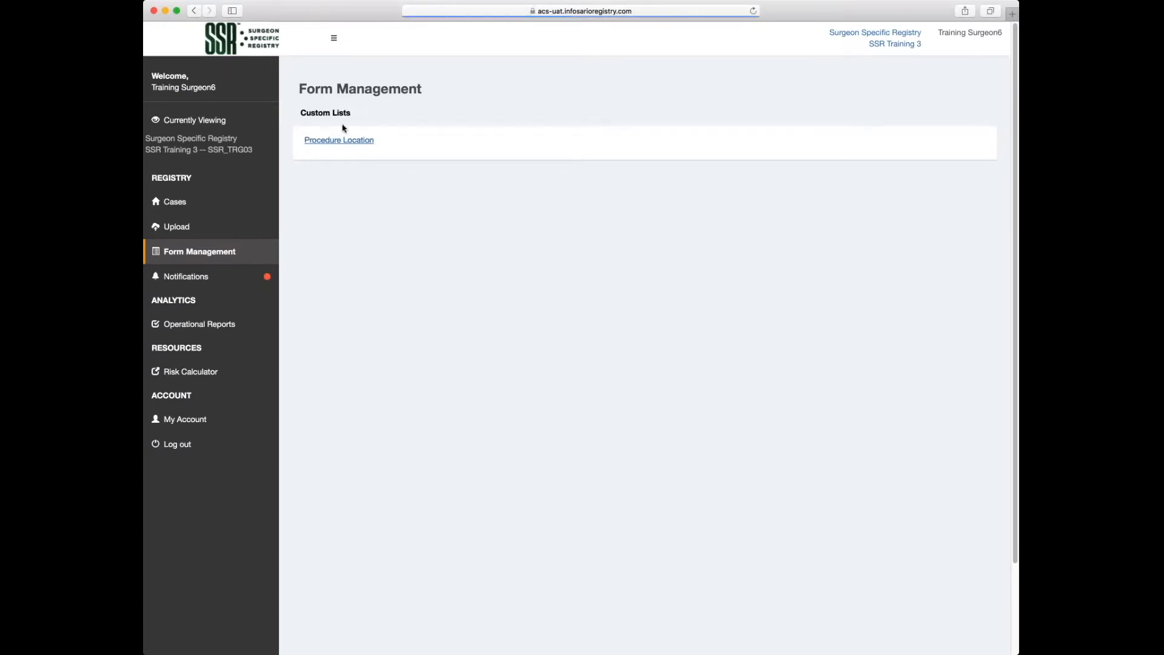
{"action": "left_click", "coordinate": [315, 140]}
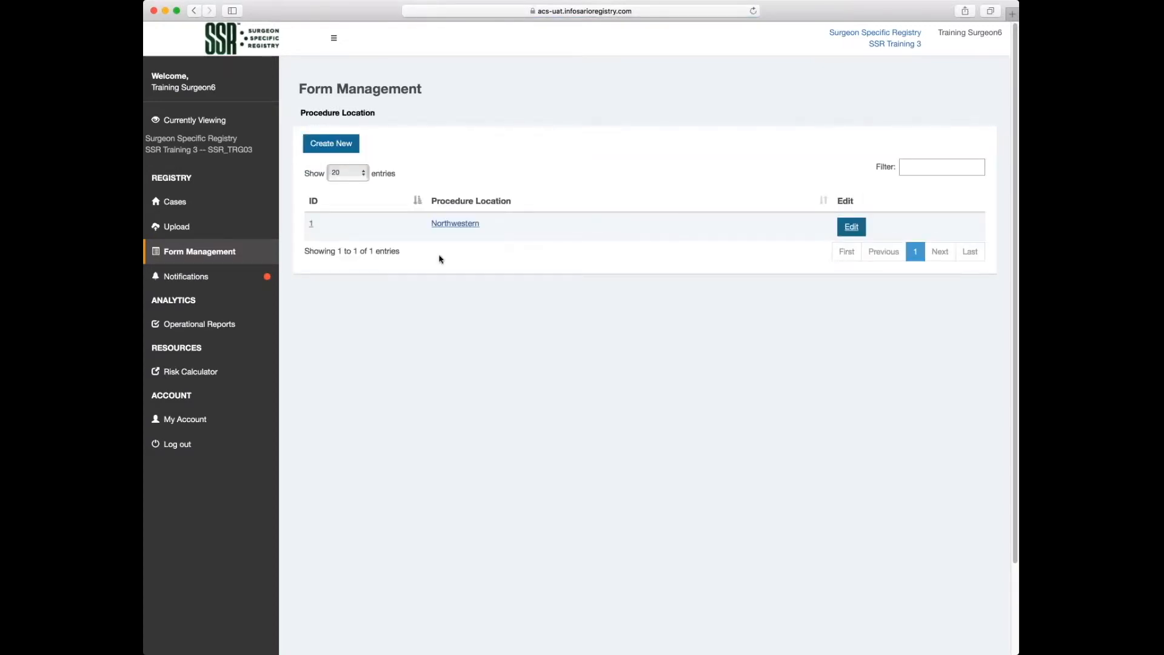
{"action": "left_click", "coordinate": [339, 148]}
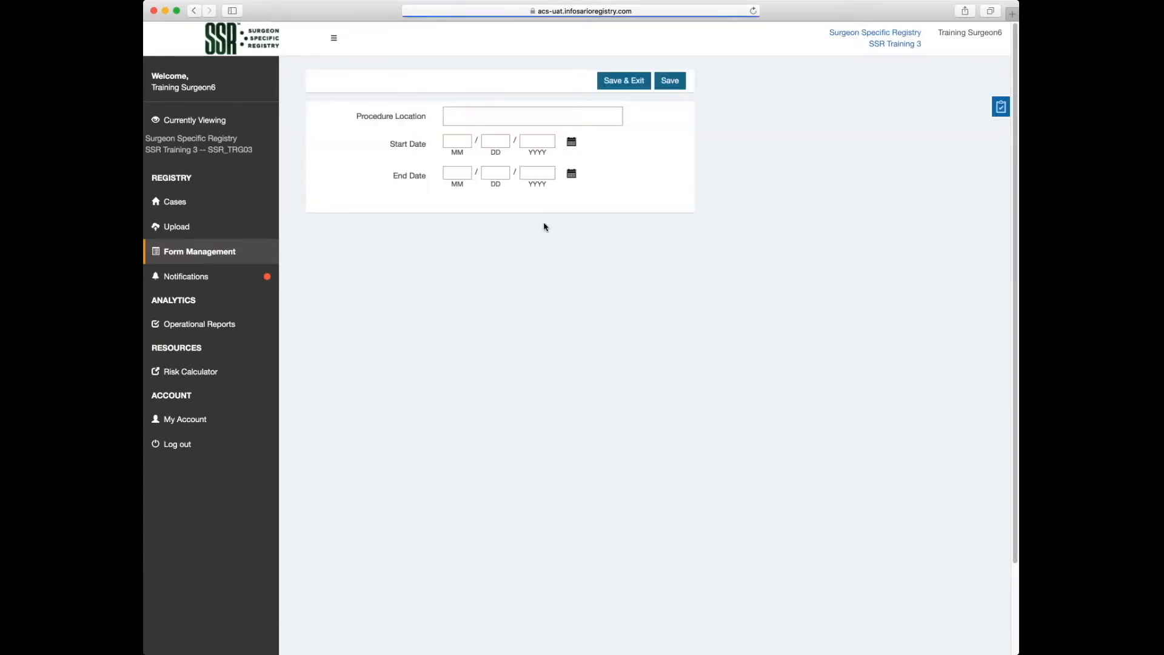
Name the location 'Northwestern Memorial Hospital', set start date 03/01/2017, and save.
{"action": "left_click", "coordinate": [476, 119]}
{"action": "type", "text": "Northwestern Memorial Hospital"}
{"action": "left_click", "coordinate": [571, 142]}
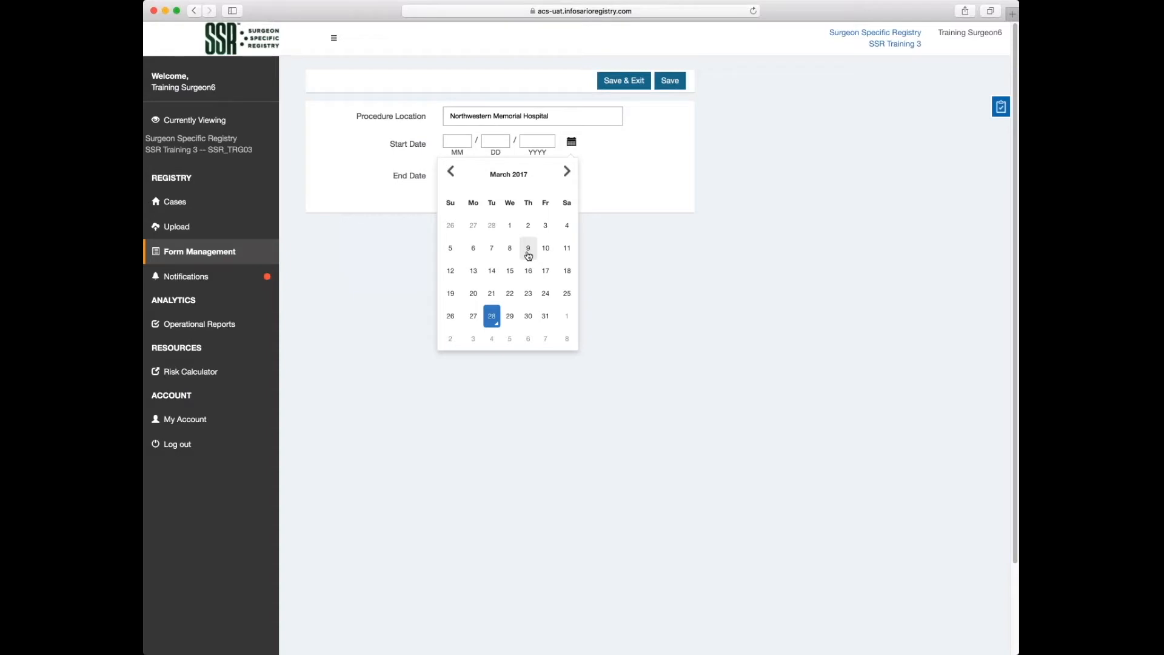
{"action": "left_click", "coordinate": [510, 226]}
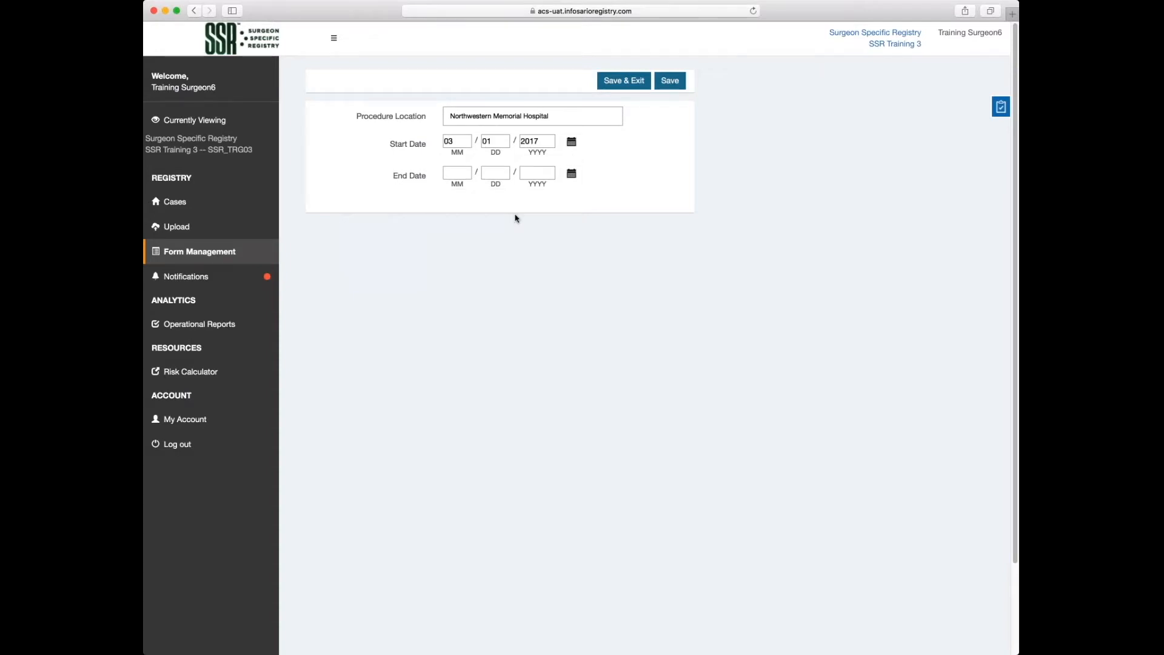
{"action": "left_click", "coordinate": [635, 80]}
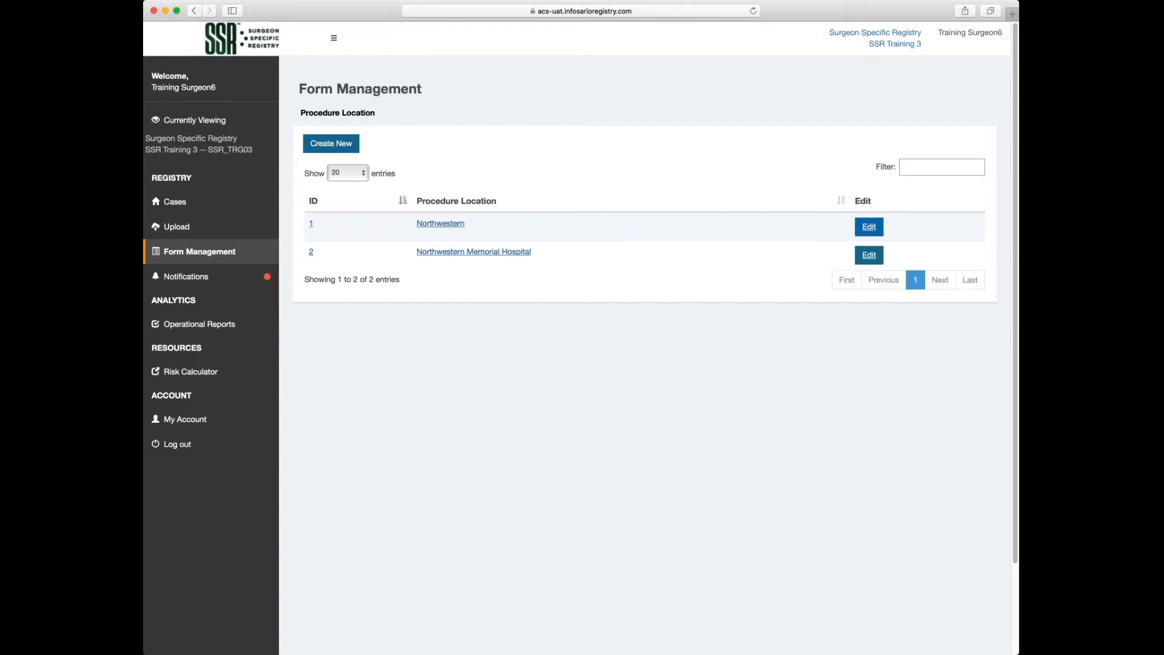
Rename procedure location 1 from Northwestern to UIC, save, and return to Cases.
{"action": "left_click", "coordinate": [868, 226]}
{"action": "left_click_drag", "start_coordinate": [443, 114], "coordinate": [443, 115]}
{"action": "type", "text": "UIC"}
{"action": "left_click", "coordinate": [660, 82]}
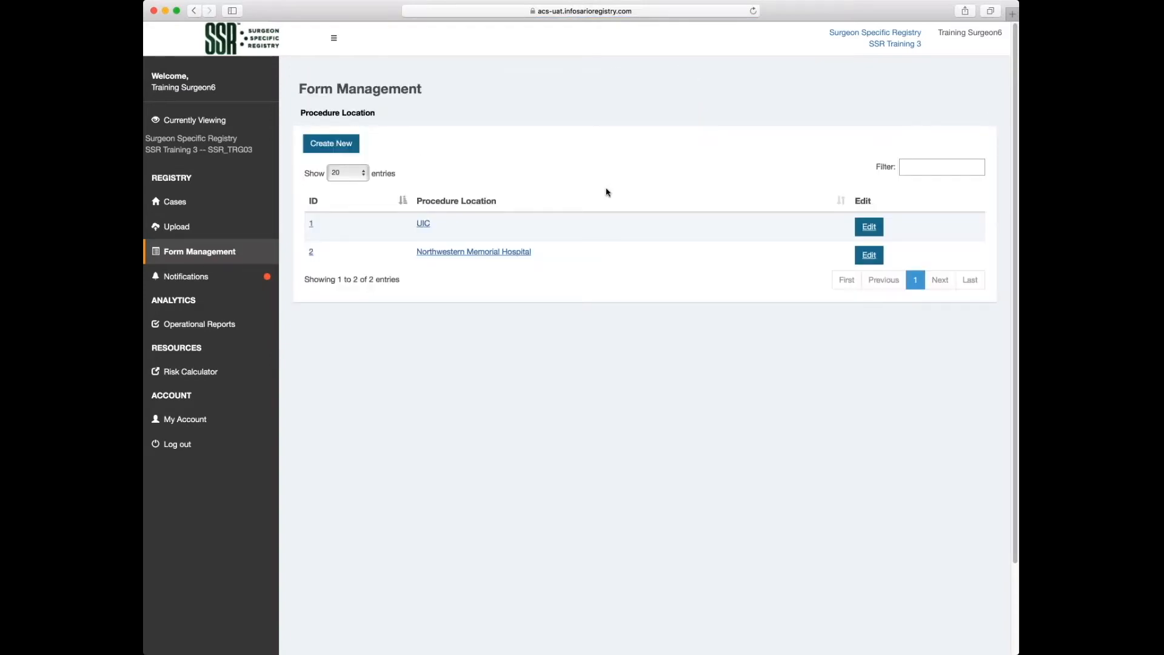
{"action": "left_click", "coordinate": [177, 202]}
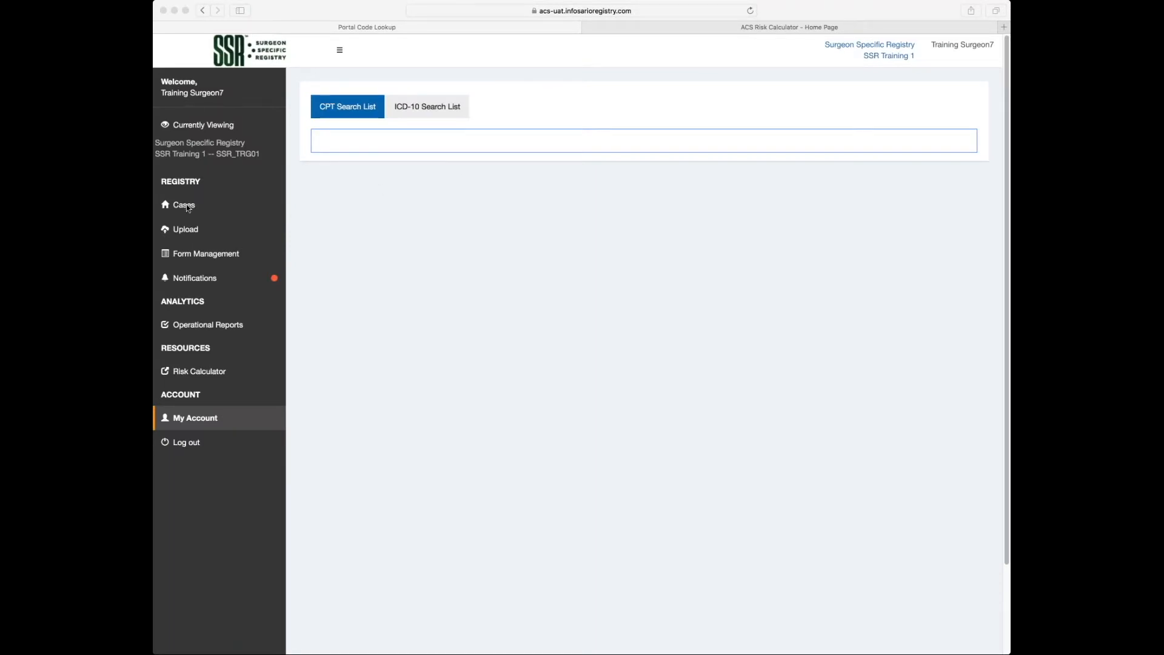
Bring up the Cases list with the three 44970 appendectomy cases.
{"action": "left_click", "coordinate": [224, 204]}
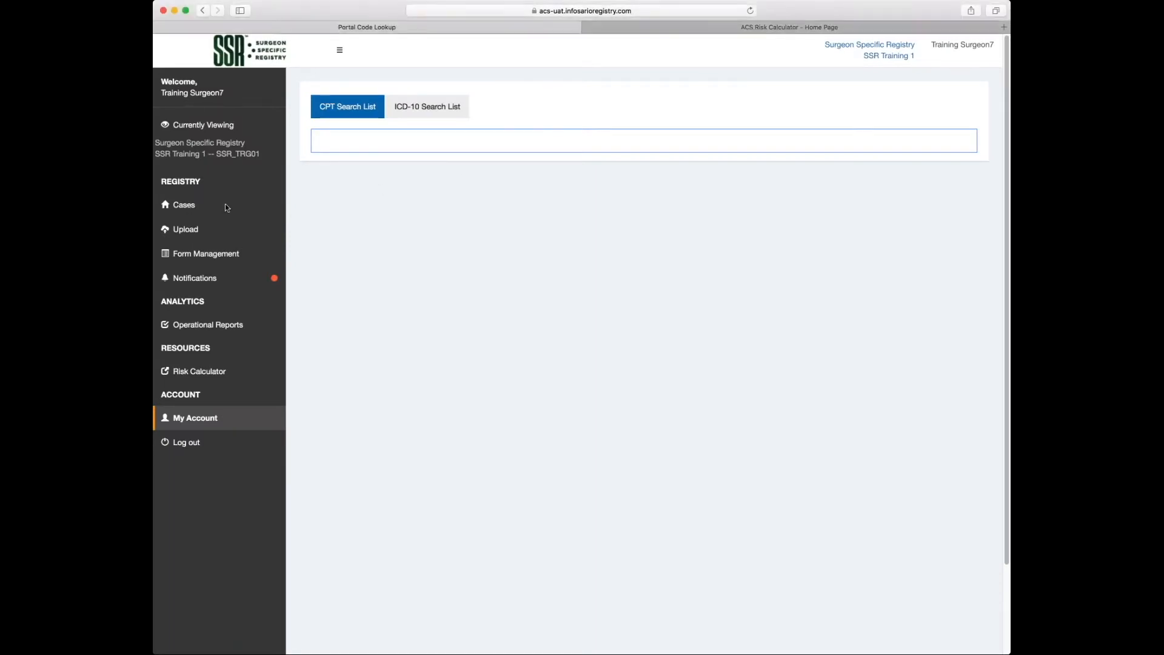
{"action": "left_click", "coordinate": [183, 209]}
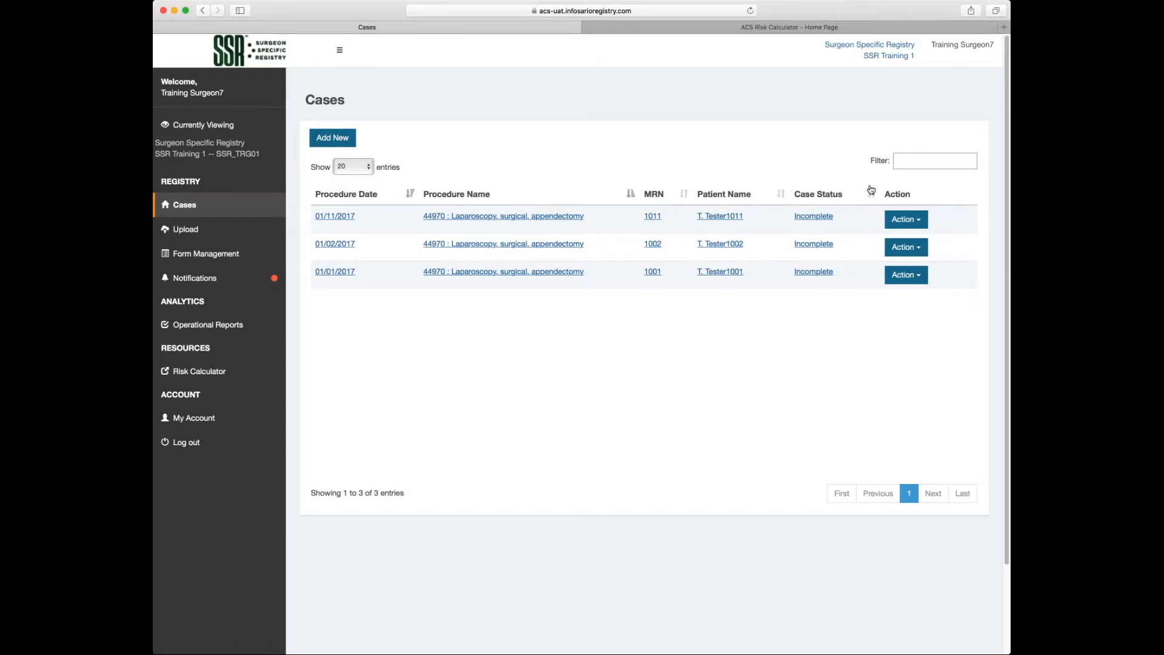
{"action": "left_click", "coordinate": [410, 195]}
{"action": "left_click", "coordinate": [900, 160]}
{"action": "type", "text": "1011"}
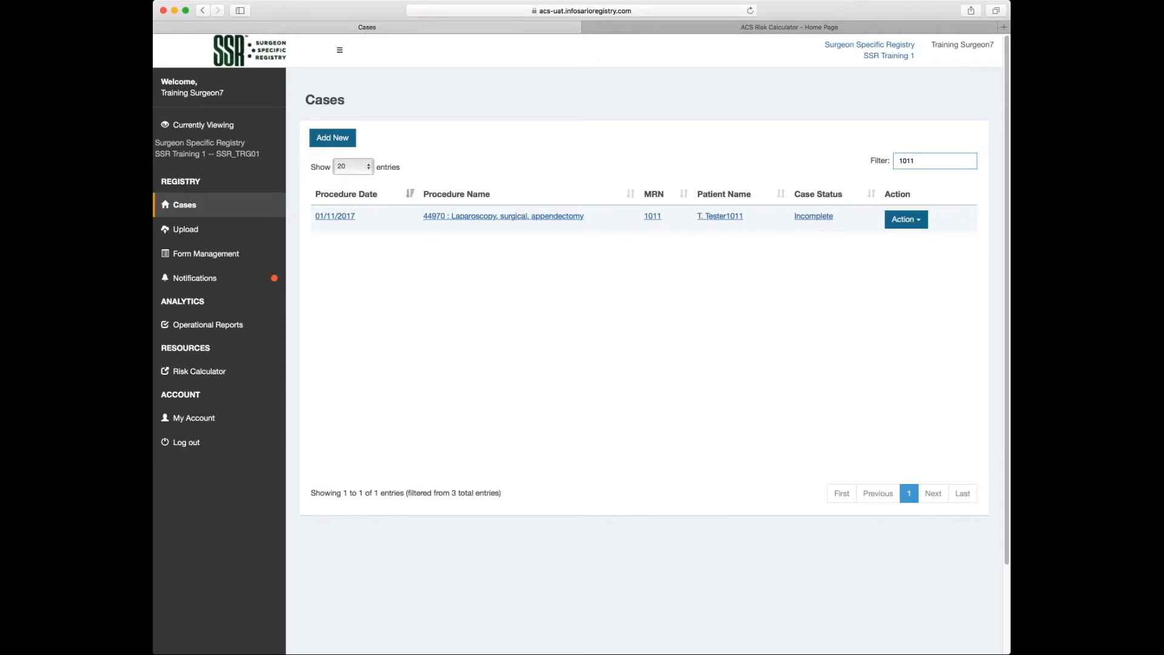
{"action": "key", "text": "BackSpace"}
{"action": "key", "text": "BackSpace"}
{"action": "key", "text": "BackSpace"}
{"action": "key", "text": "BackSpace"}
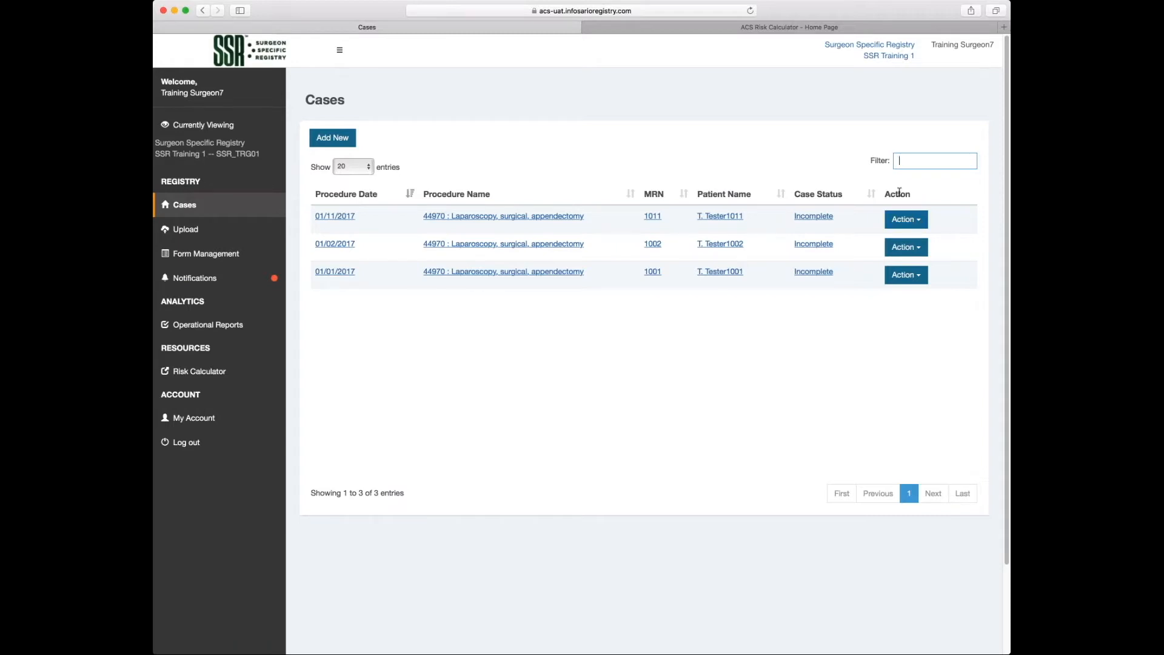
{"action": "left_click", "coordinate": [921, 225]}
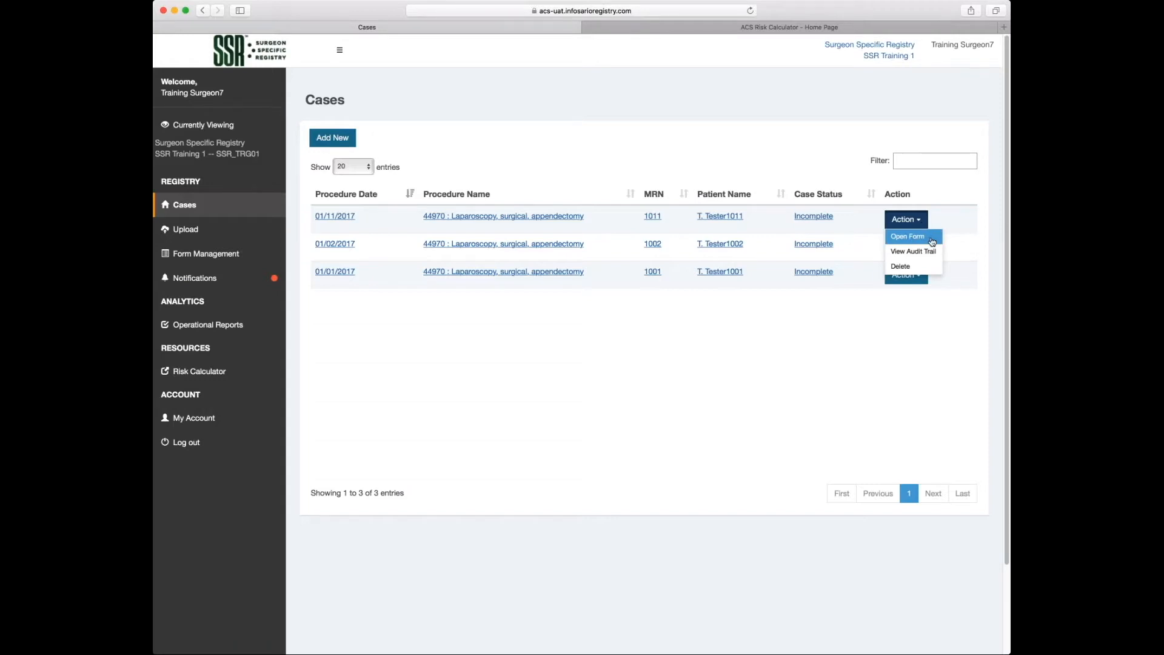
{"action": "left_click", "coordinate": [955, 222]}
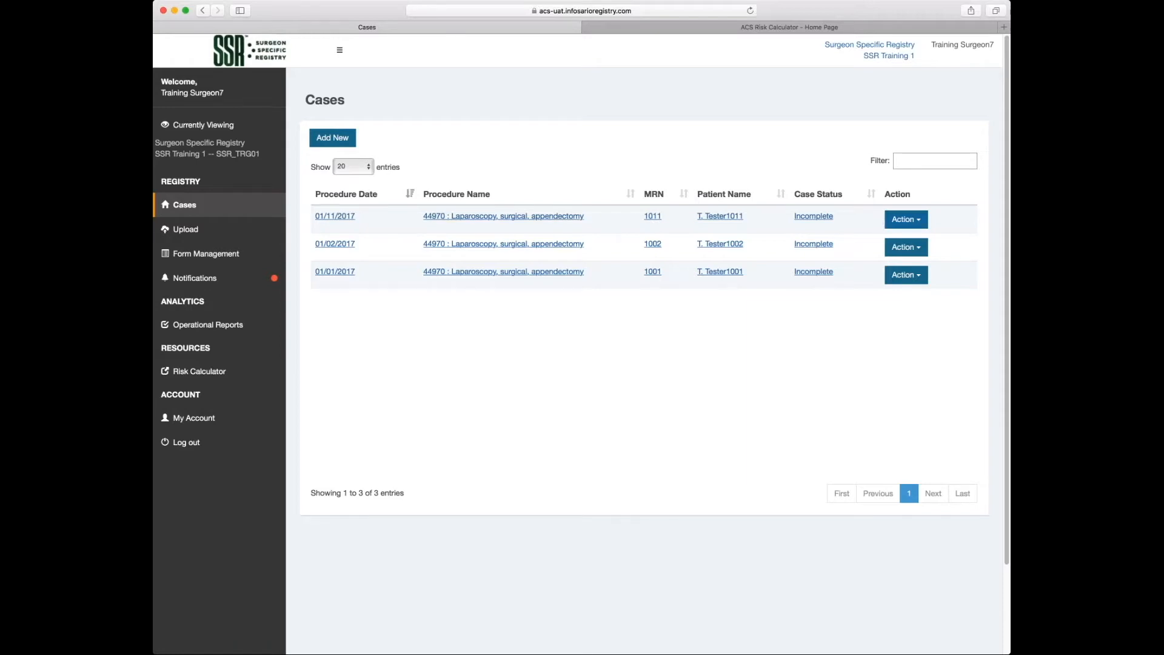
{"action": "left_click", "coordinate": [920, 220]}
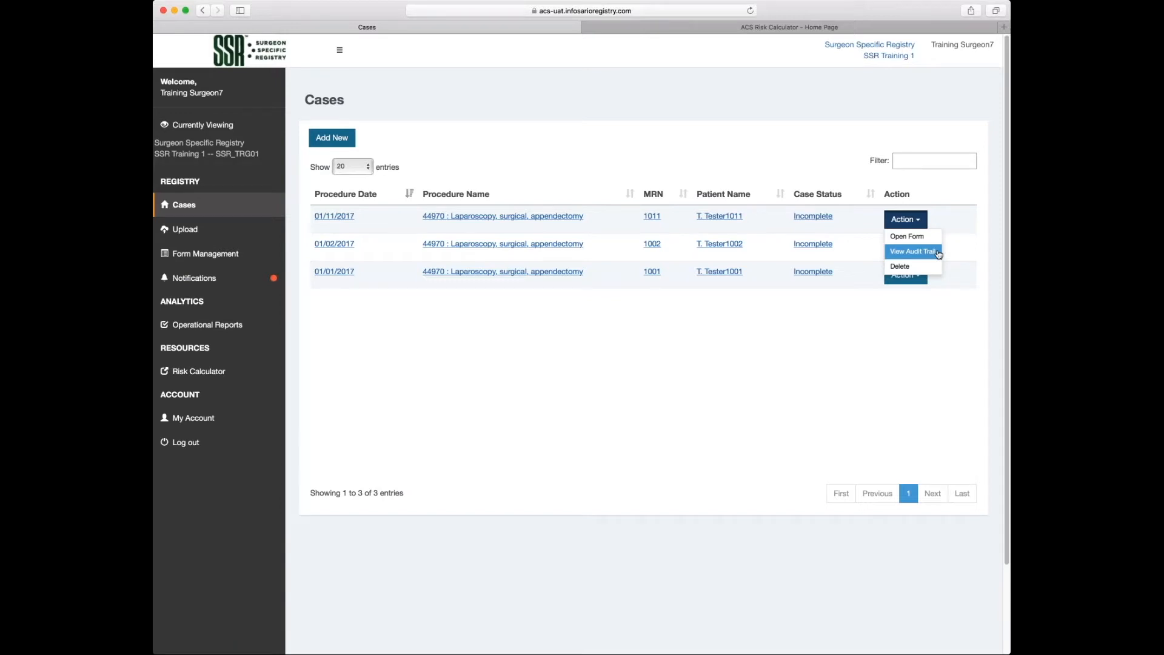
{"action": "left_click", "coordinate": [916, 272]}
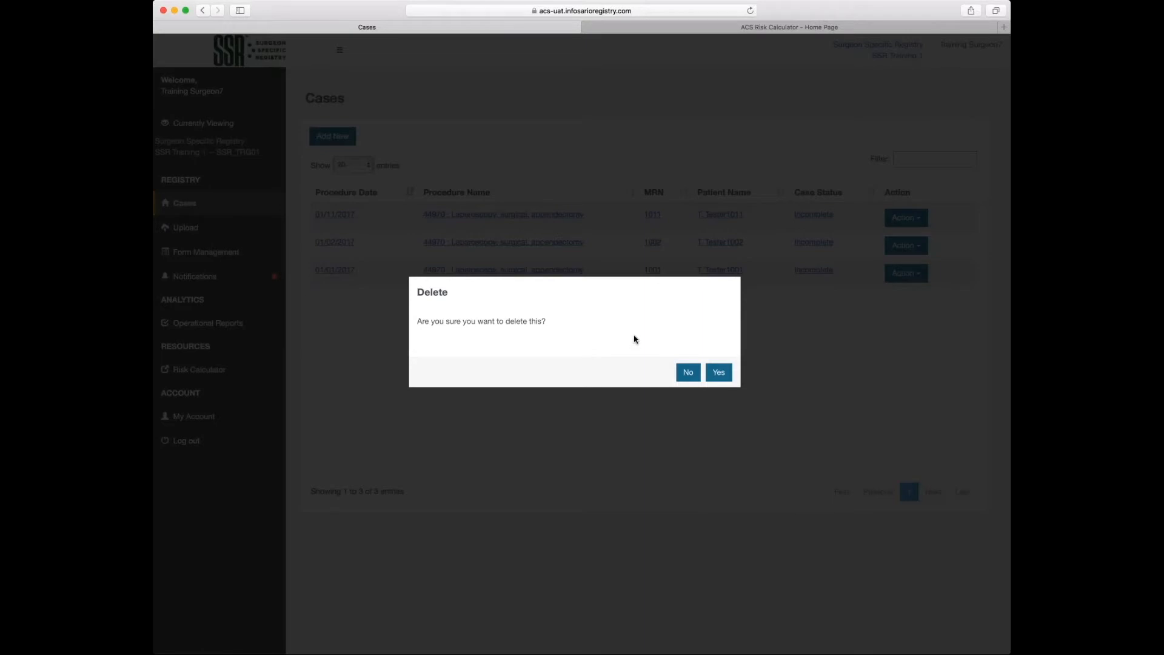
{"action": "left_click", "coordinate": [688, 373]}
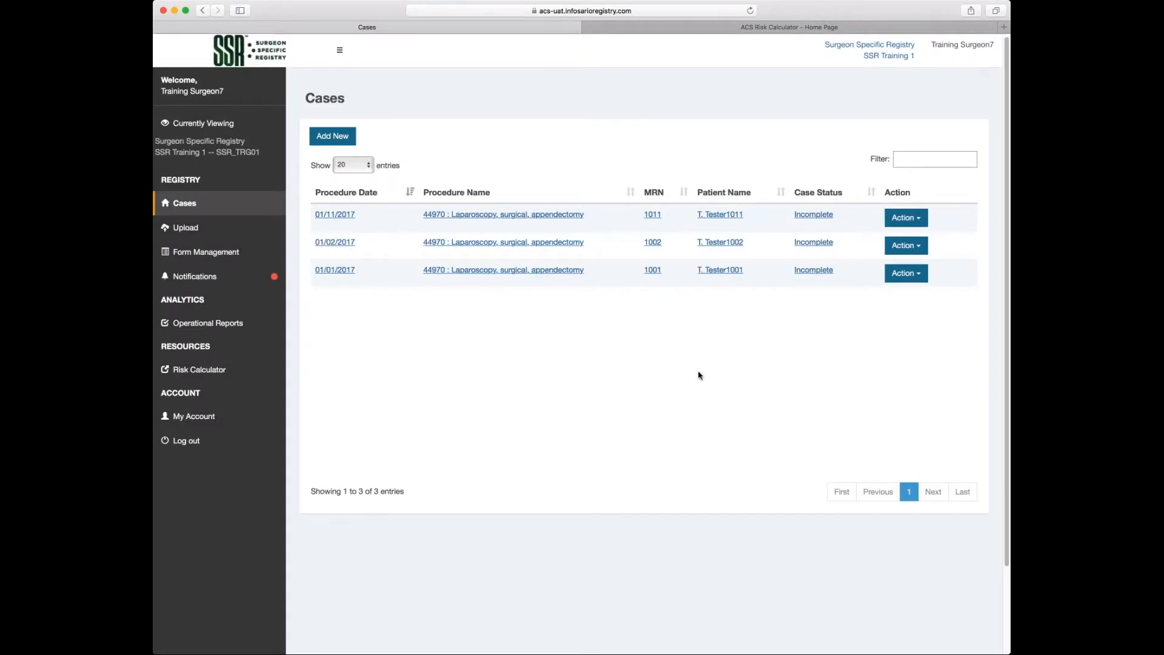
{"action": "scroll", "coordinate": [682, 382], "scroll_direction": "down", "scroll_amount": 3}
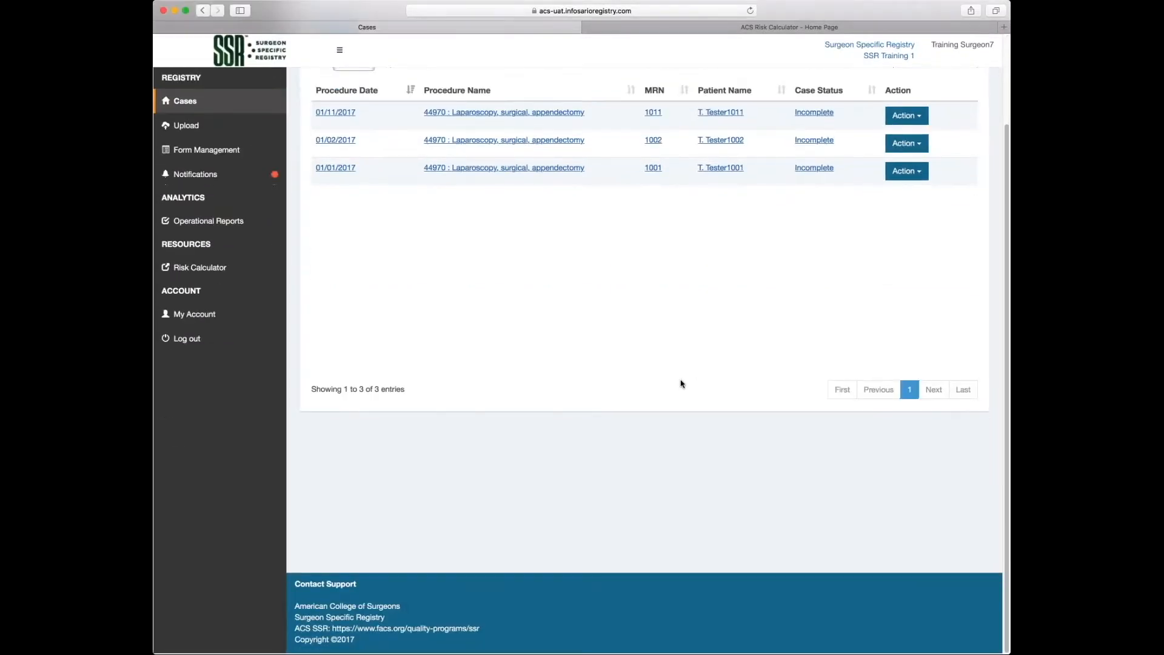
{"action": "scroll", "coordinate": [682, 385], "scroll_direction": "up", "scroll_amount": 3}
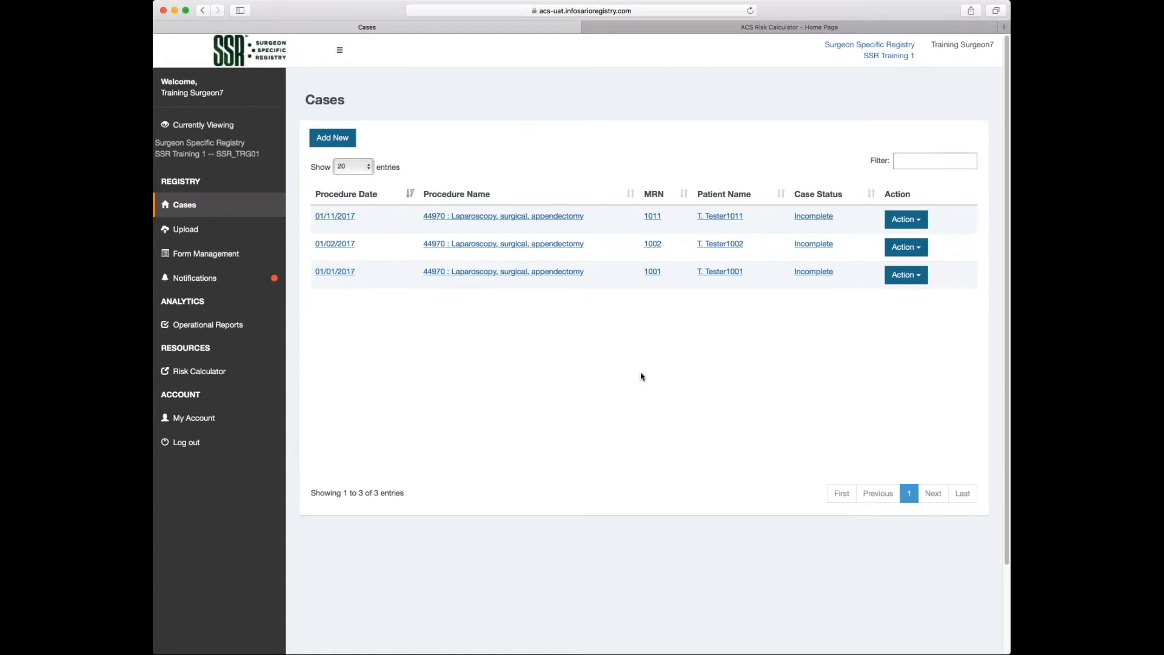
Log out of the training registry and sign in to the ACS Test registry.
{"action": "left_click", "coordinate": [188, 442]}
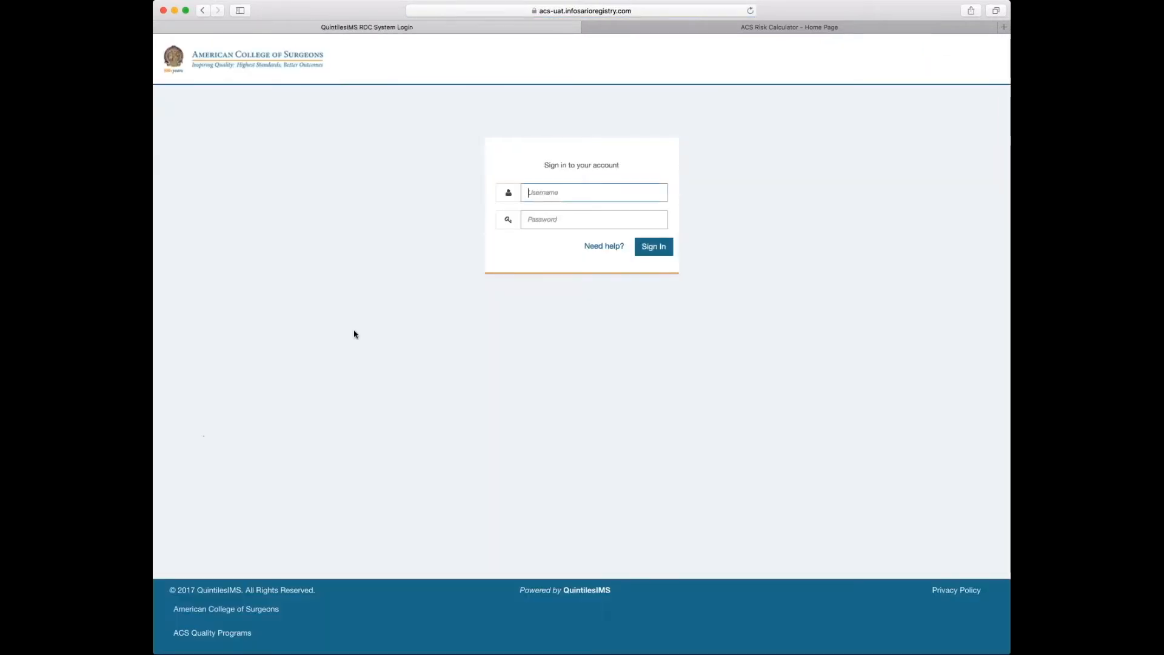
{"action": "left_click", "coordinate": [604, 246]}
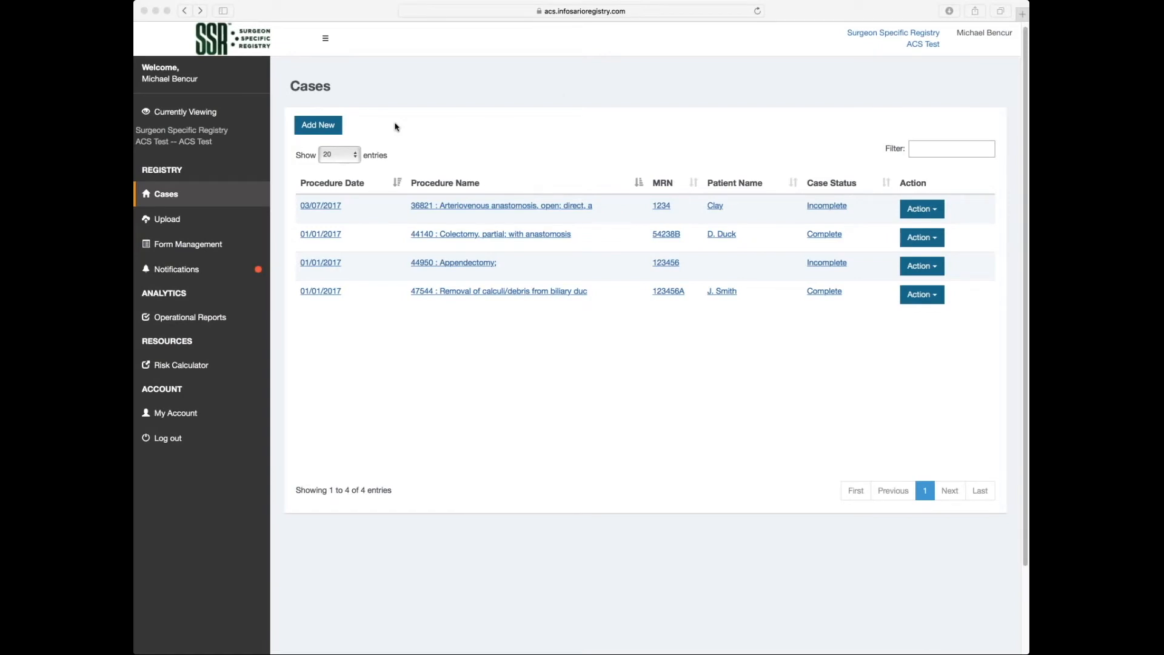
Add a new case with procedure date March 6, 2017 and submit it.
{"action": "left_click", "coordinate": [329, 126]}
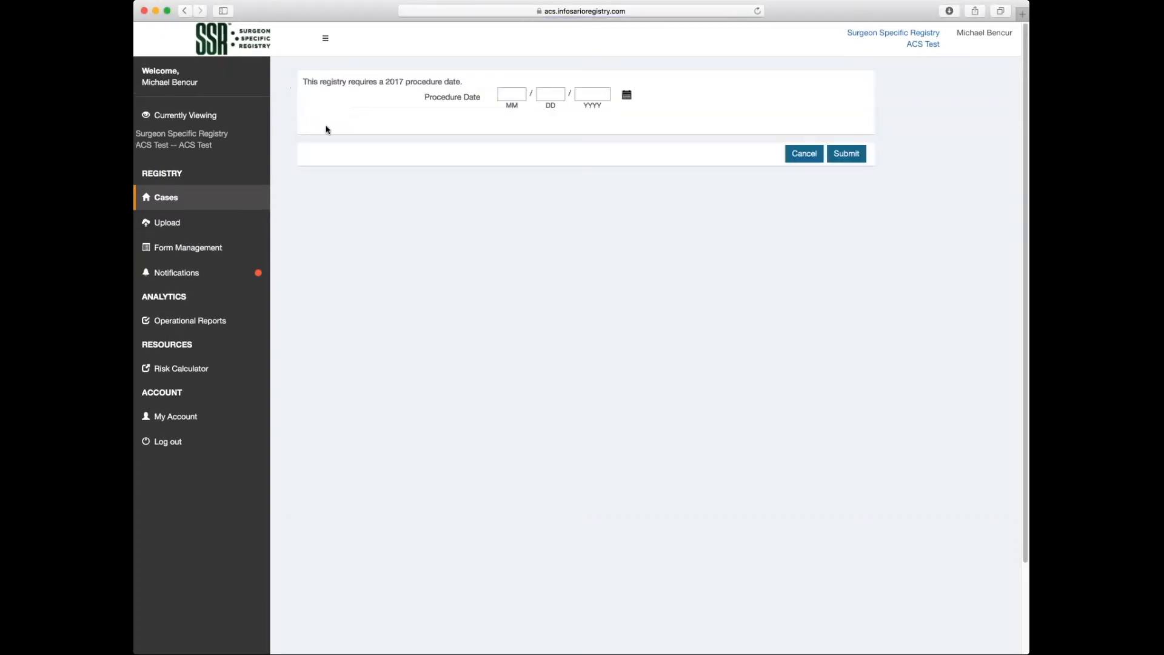
{"action": "left_click", "coordinate": [627, 95]}
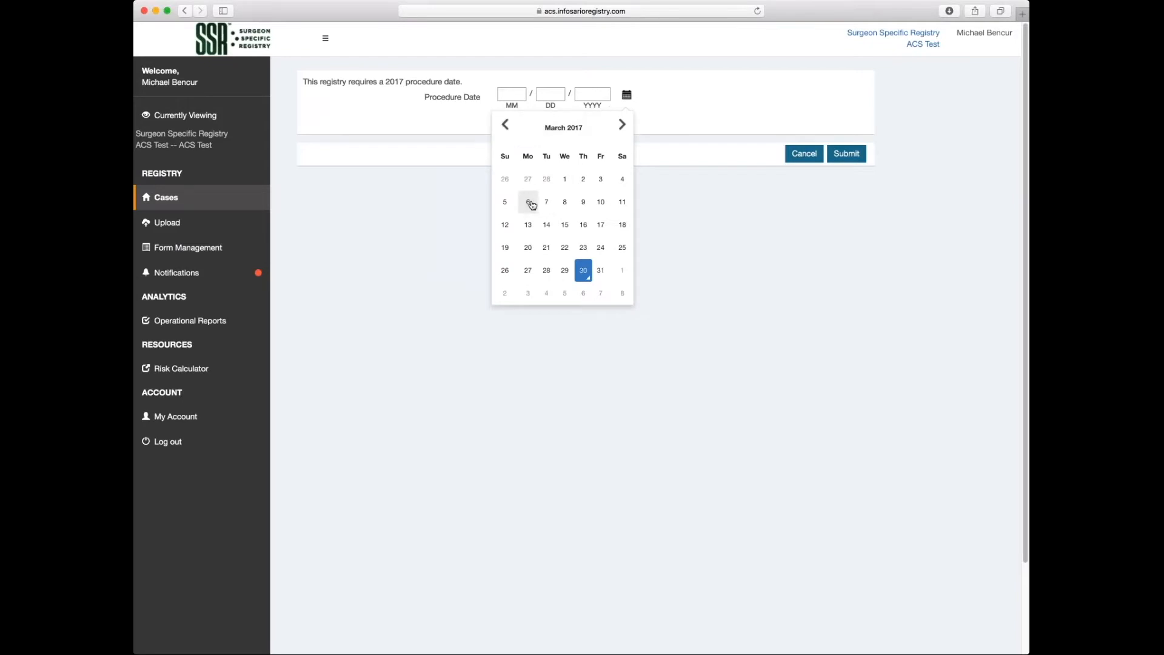
{"action": "left_click", "coordinate": [528, 202]}
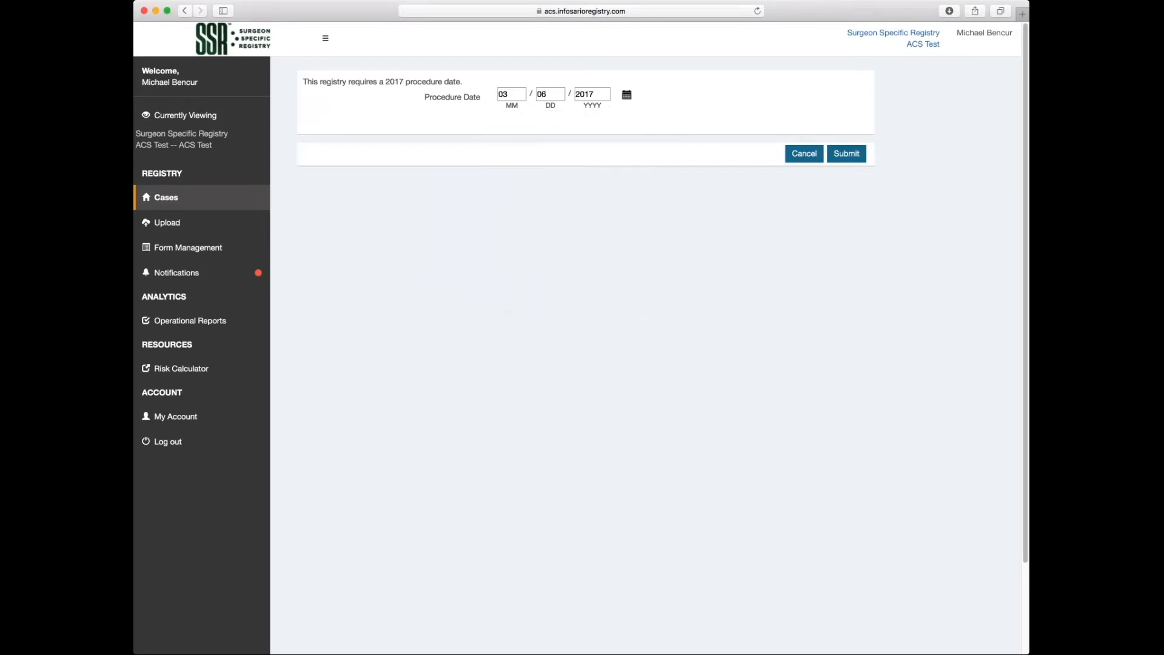
{"action": "left_click", "coordinate": [845, 154]}
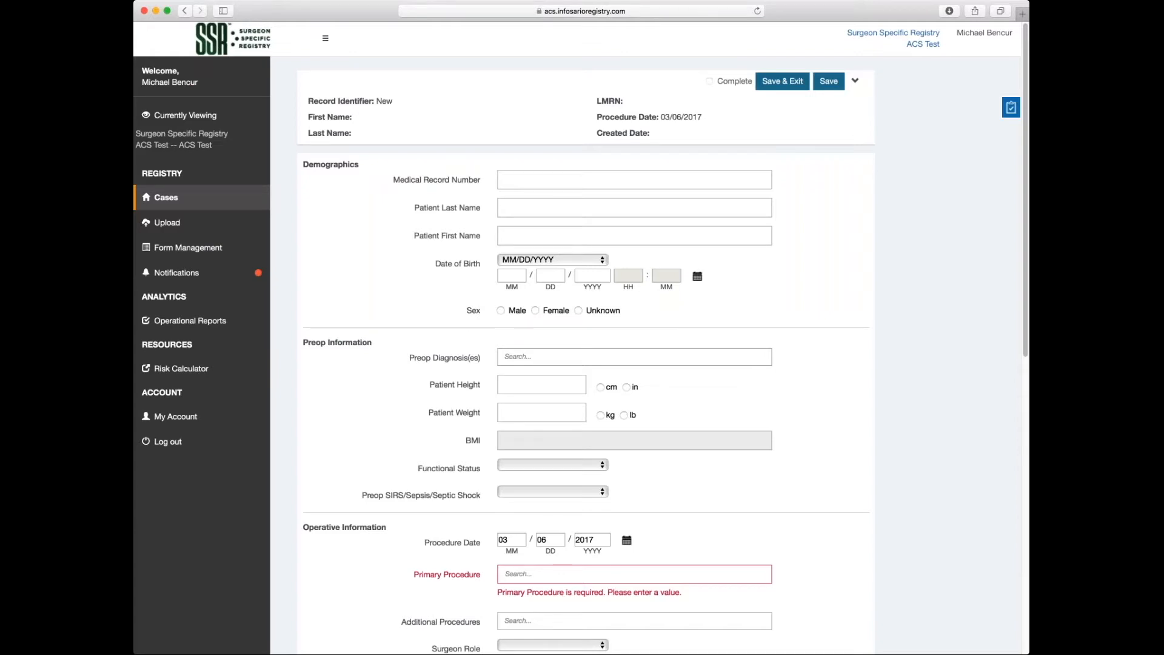
{"action": "scroll", "coordinate": [581, 364], "scroll_direction": "down", "scroll_amount": 5}
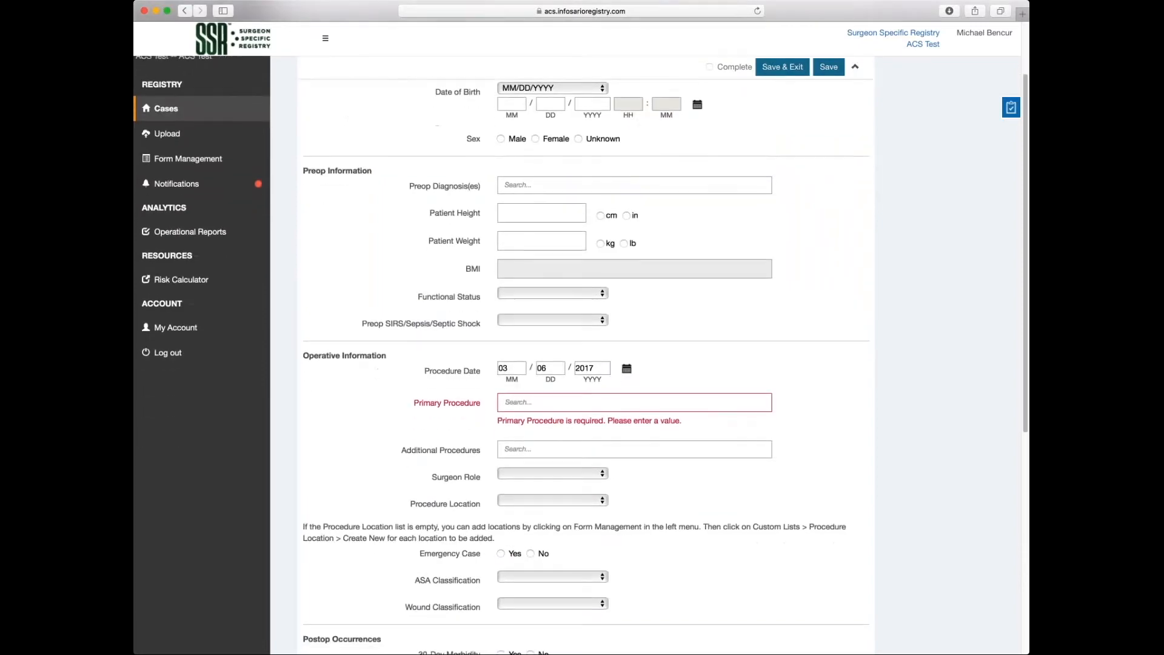
{"action": "scroll", "coordinate": [582, 363], "scroll_direction": "down", "scroll_amount": 3}
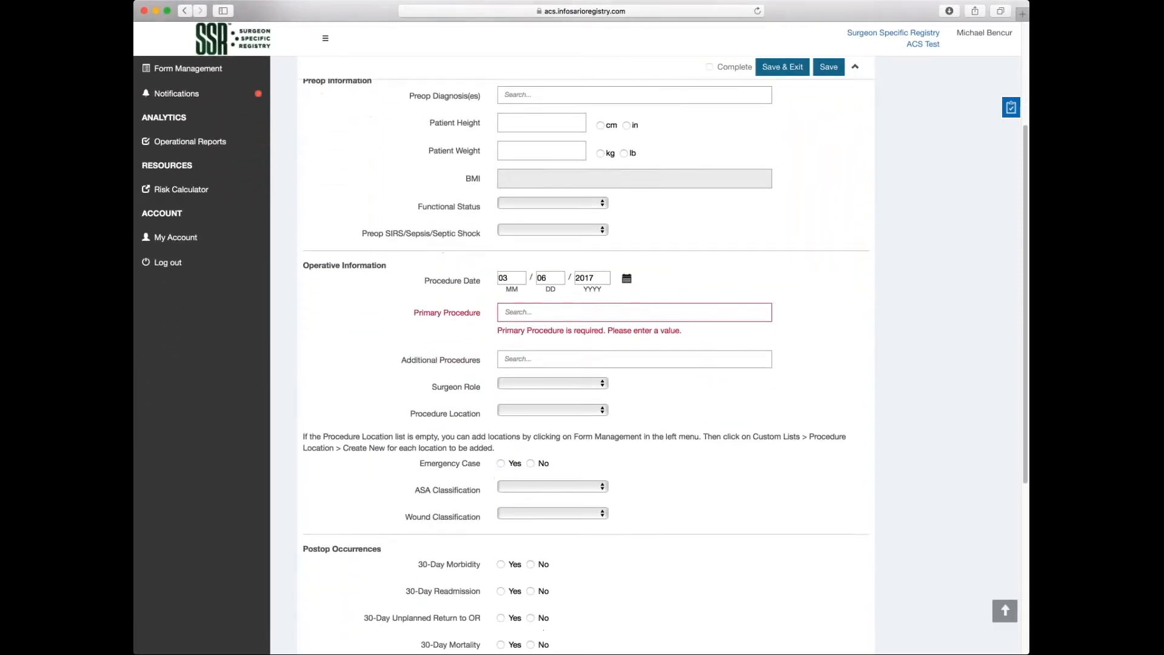
{"action": "scroll", "coordinate": [582, 364], "scroll_direction": "down", "scroll_amount": 5}
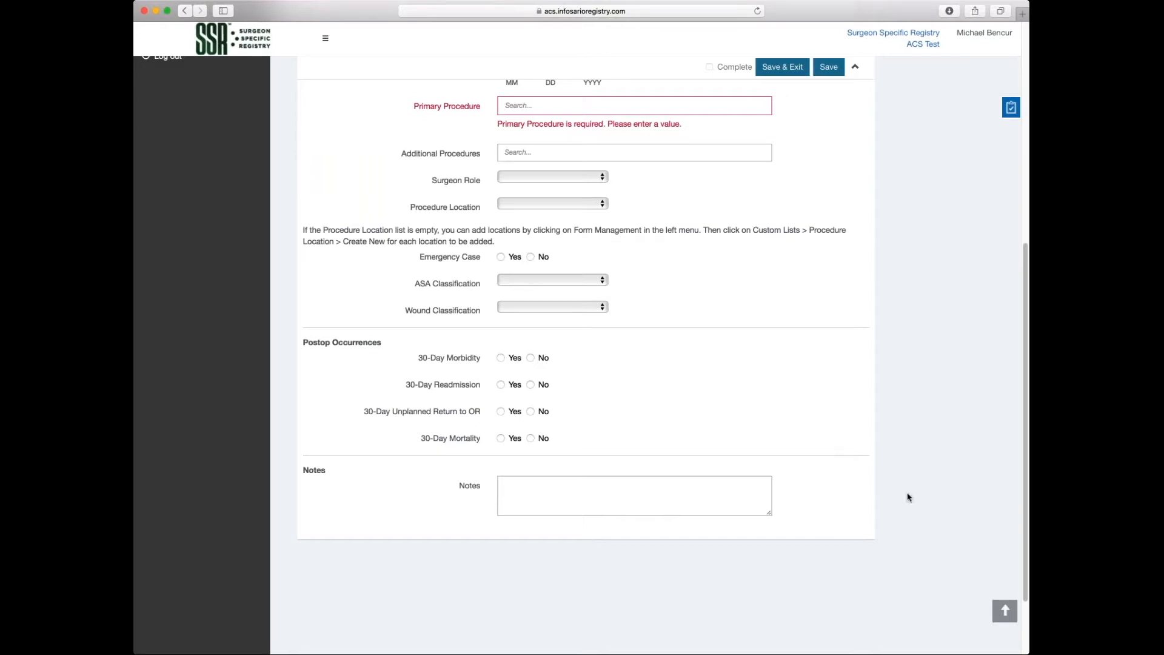
{"action": "scroll", "coordinate": [925, 495], "scroll_direction": "up", "scroll_amount": 4}
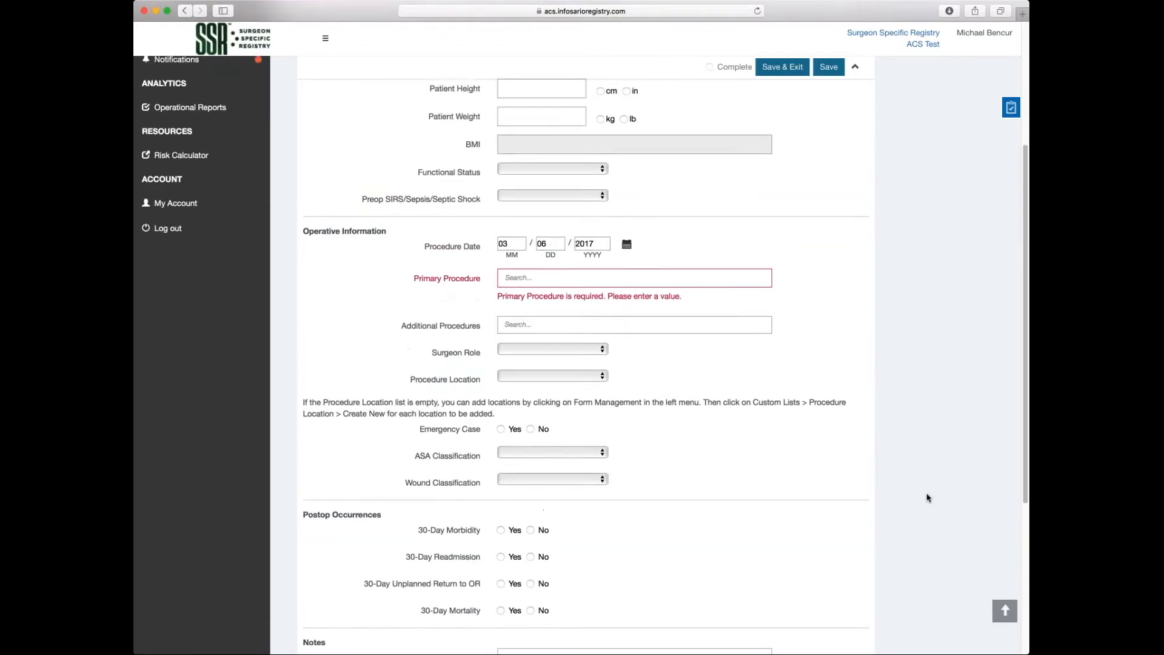
{"action": "scroll", "coordinate": [925, 496], "scroll_direction": "up", "scroll_amount": 3}
{"action": "scroll", "coordinate": [926, 497], "scroll_direction": "up", "scroll_amount": 3}
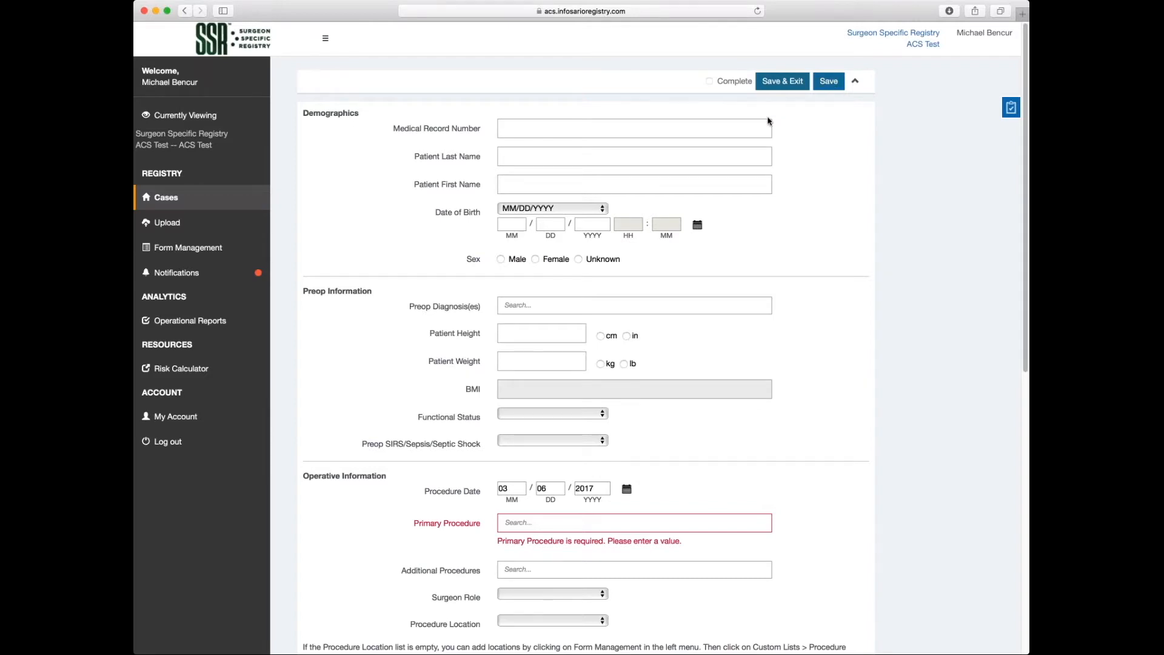
Enter the MRN and patient last name, set birth year 1988 in YYYY format, and sex Female.
{"action": "type", "text": "1234"}
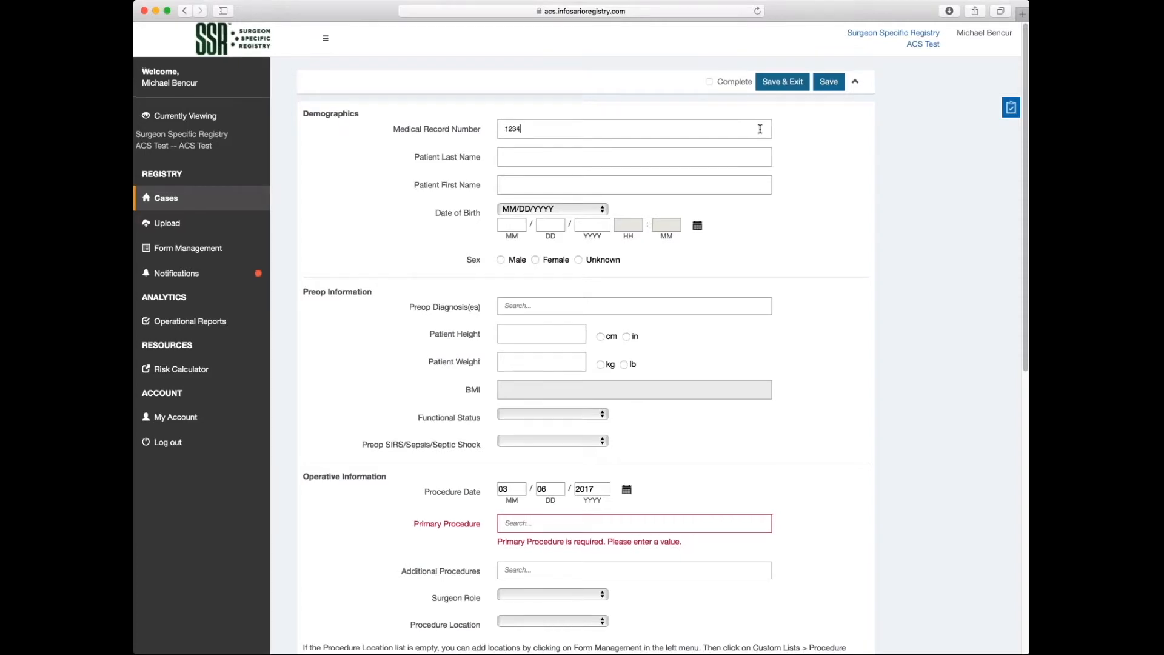
{"action": "key", "text": "Tab"}
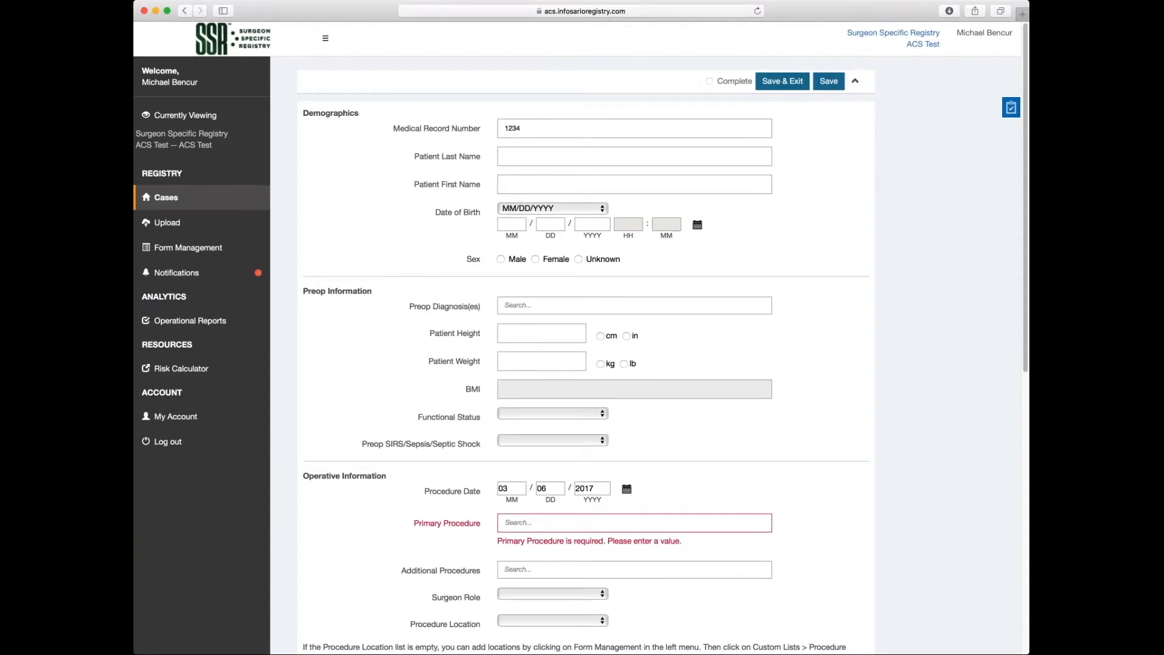
{"action": "type", "text": "Clay"}
{"action": "left_click", "coordinate": [604, 209]}
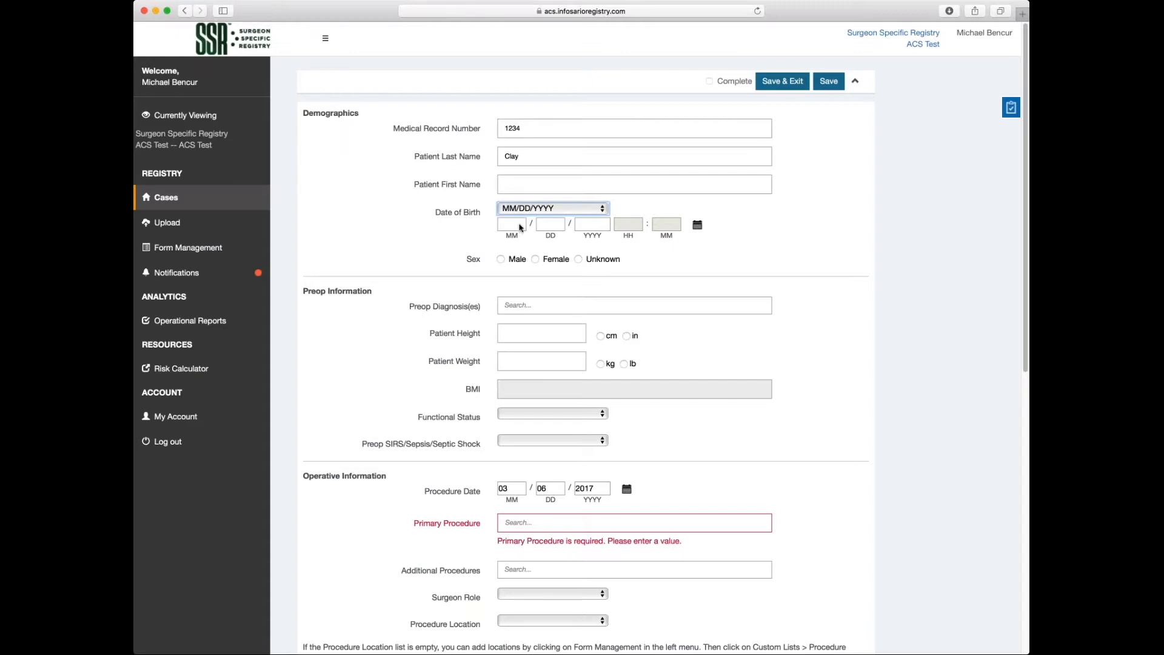
{"action": "left_click", "coordinate": [551, 232]}
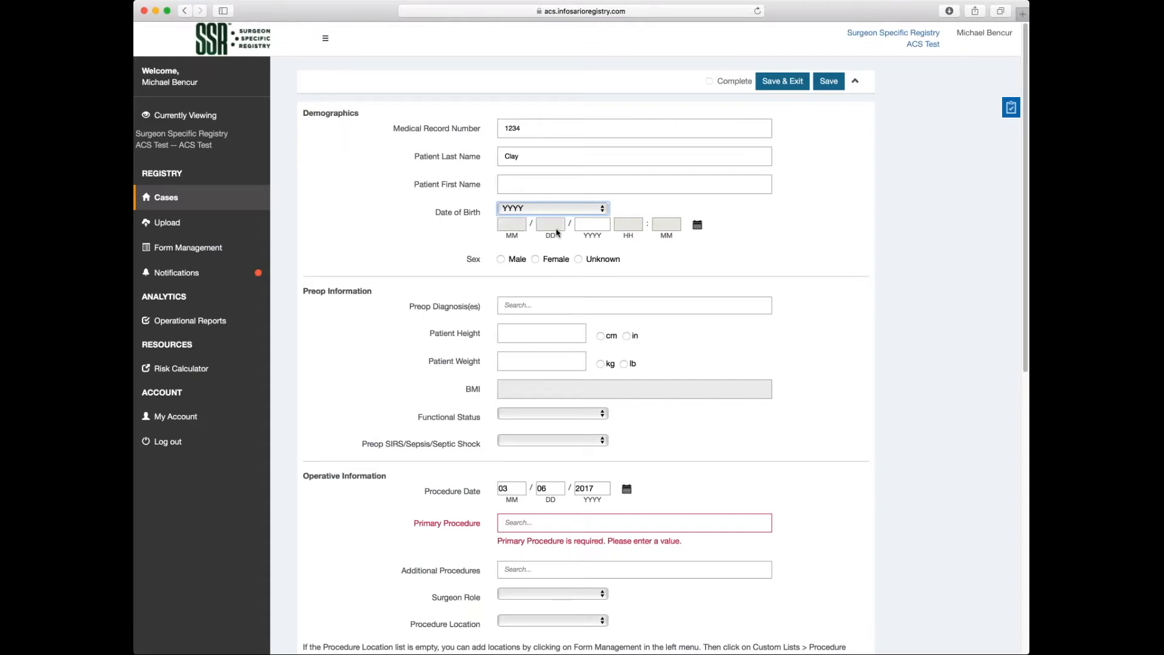
{"action": "left_click", "coordinate": [594, 223]}
{"action": "type", "text": "1988"}
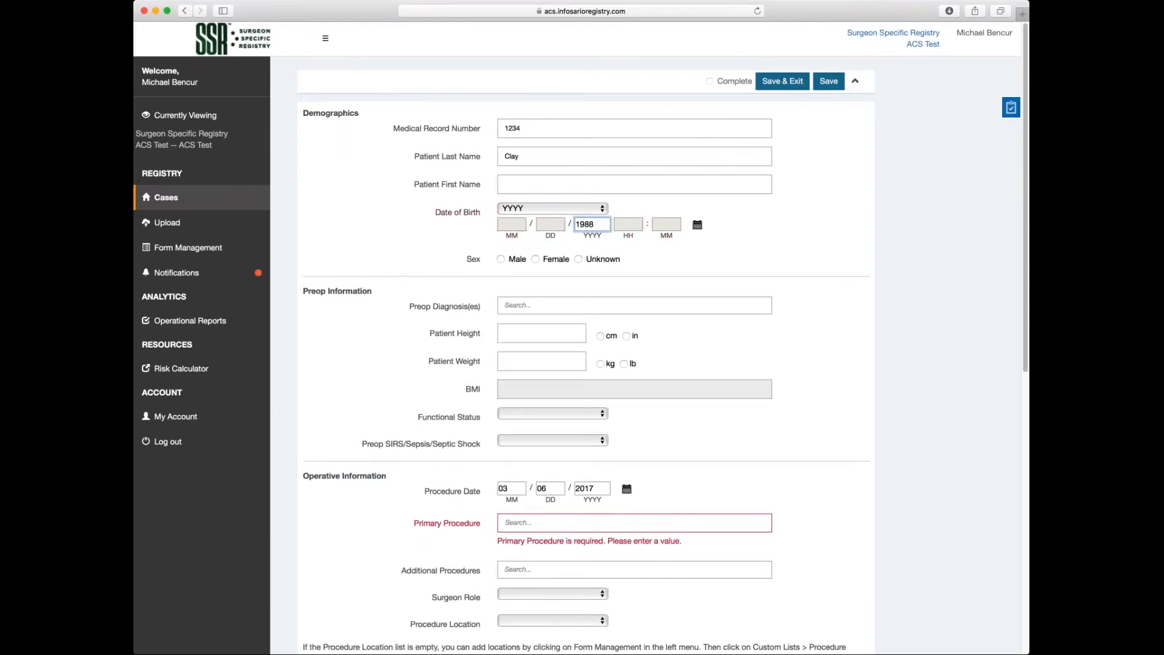
{"action": "left_click", "coordinate": [536, 260]}
Add preop diagnosis K50.9 Crohn's disease, height 69 in and weight 170 lb.
{"action": "left_click", "coordinate": [551, 305]}
{"action": "type", "text": "K50"}
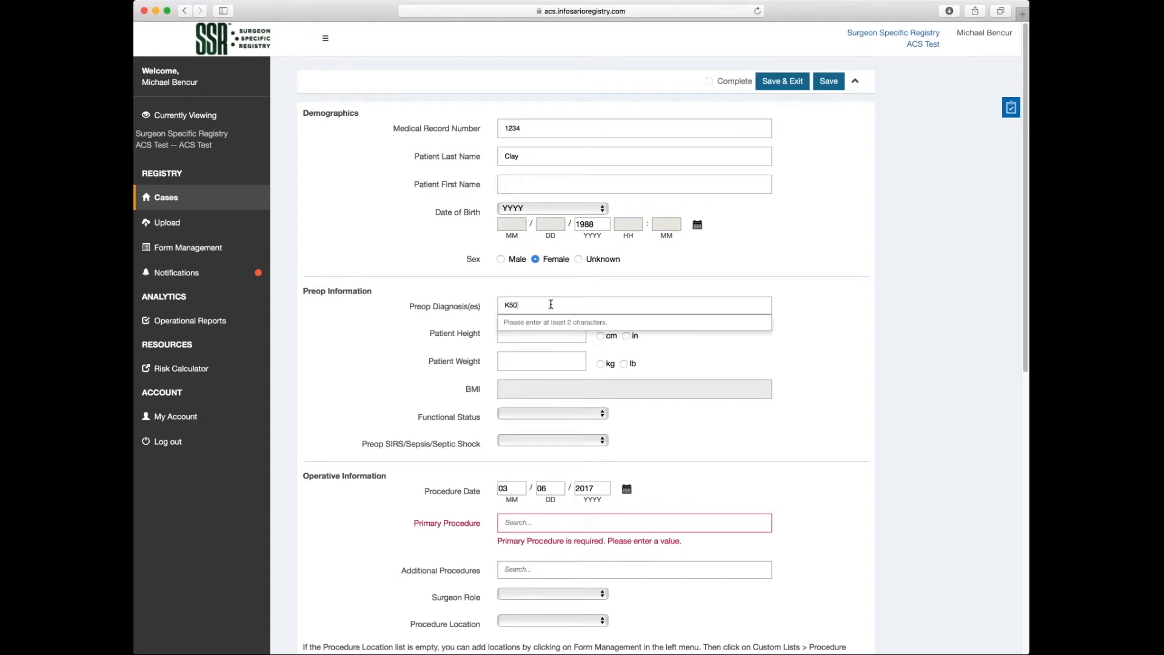
{"action": "type", "text": ".9"}
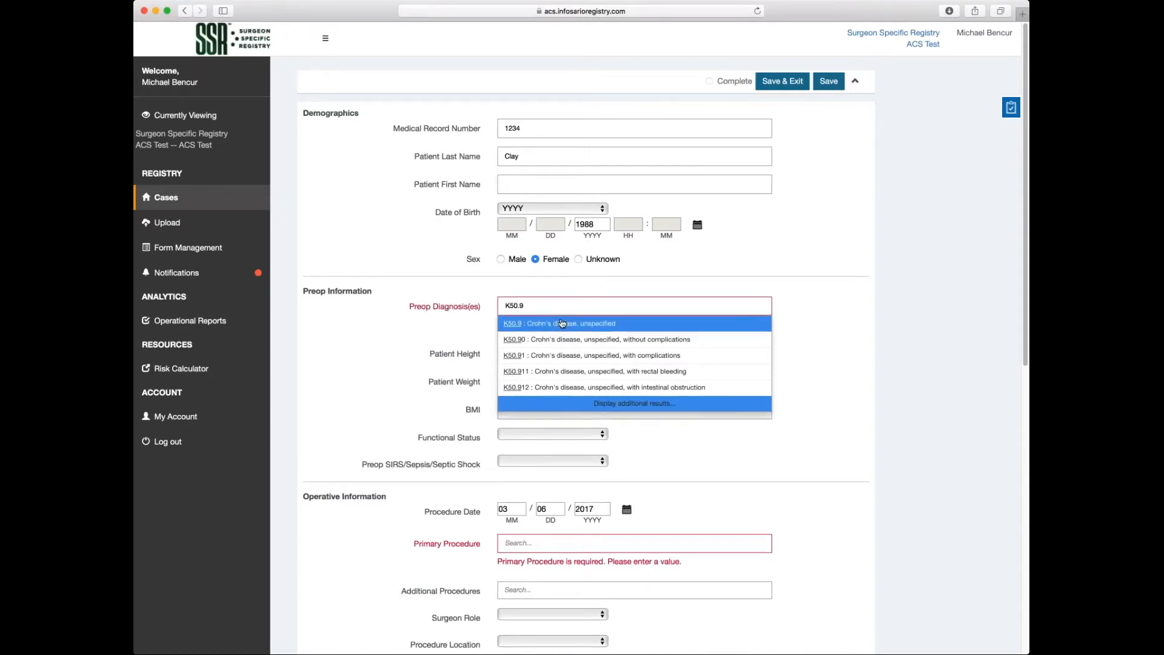
{"action": "left_click", "coordinate": [562, 323]}
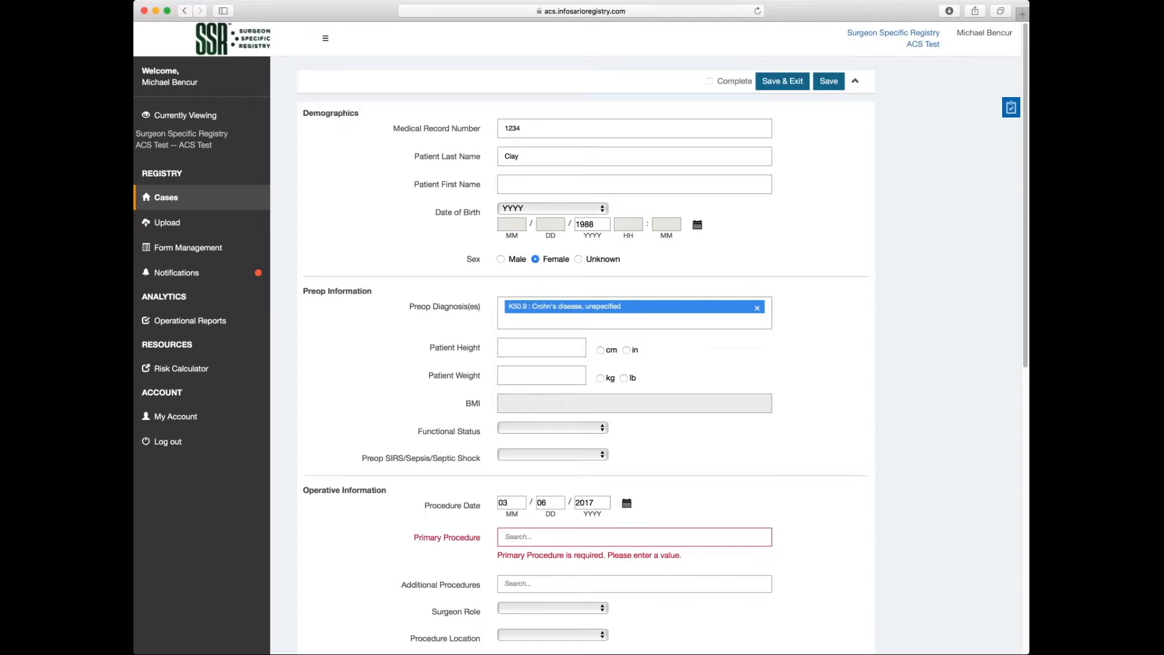
{"action": "left_click", "coordinate": [563, 345]}
{"action": "type", "text": "69"}
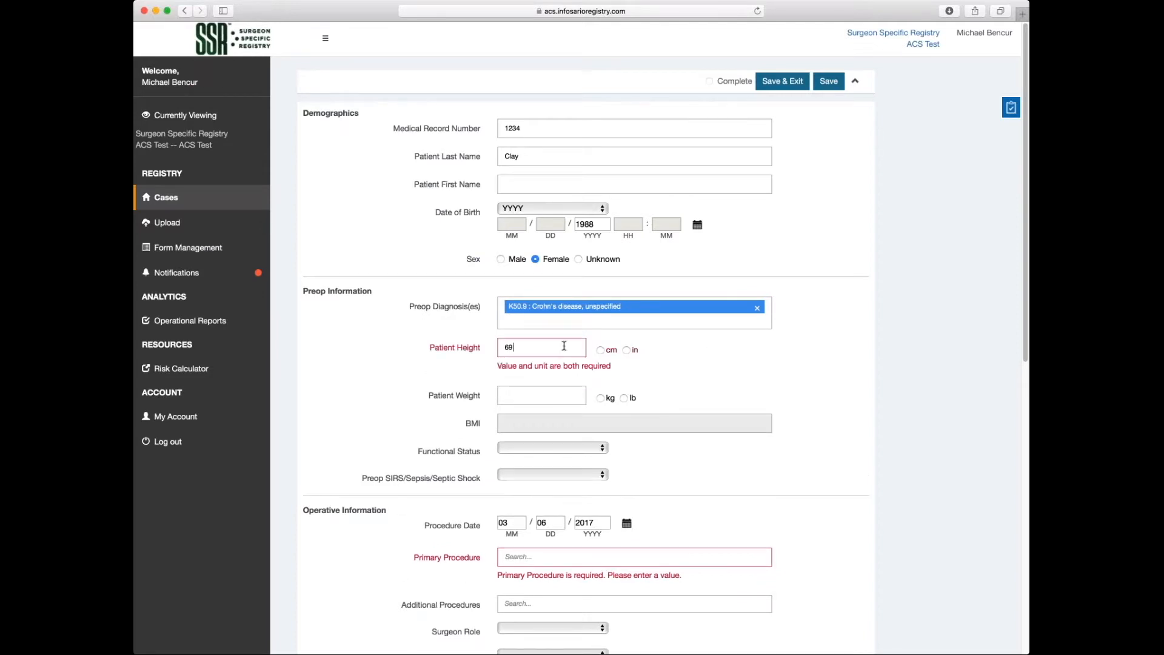
{"action": "left_click", "coordinate": [626, 350]}
{"action": "left_click", "coordinate": [565, 376]}
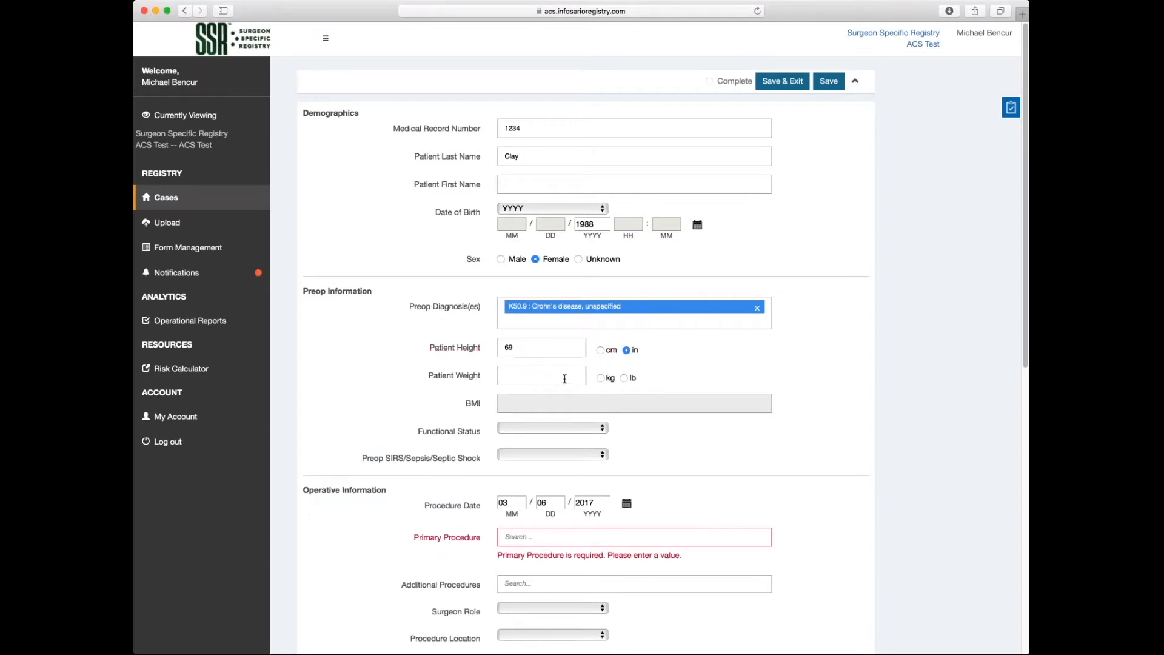
{"action": "type", "text": "170"}
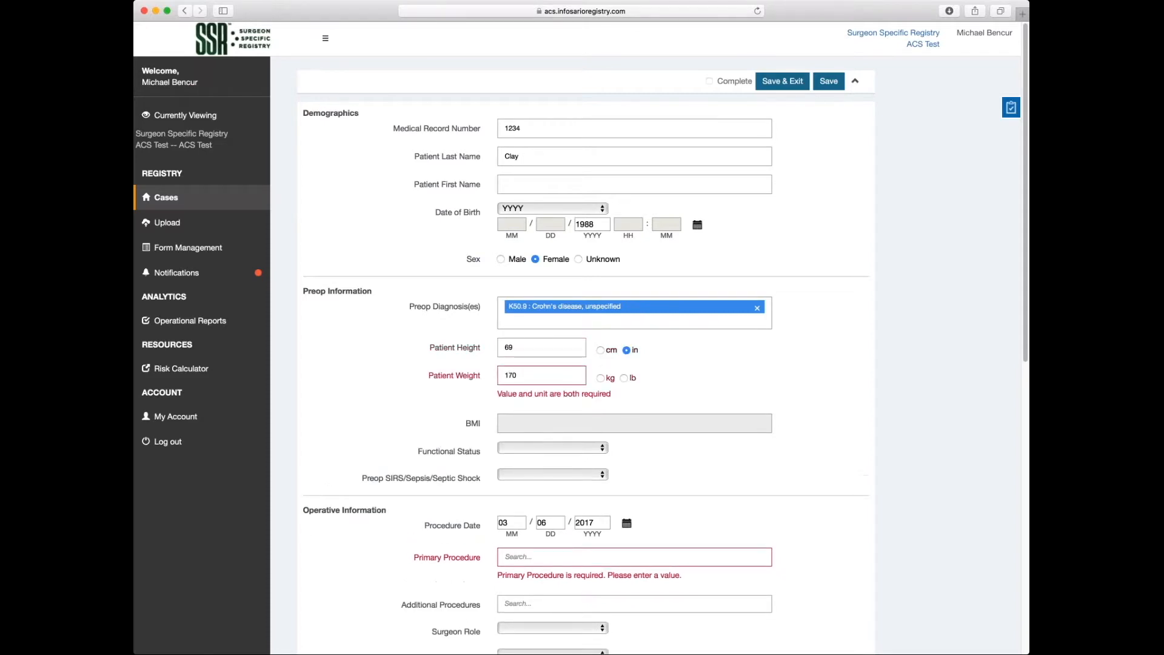
{"action": "left_click", "coordinate": [623, 378]}
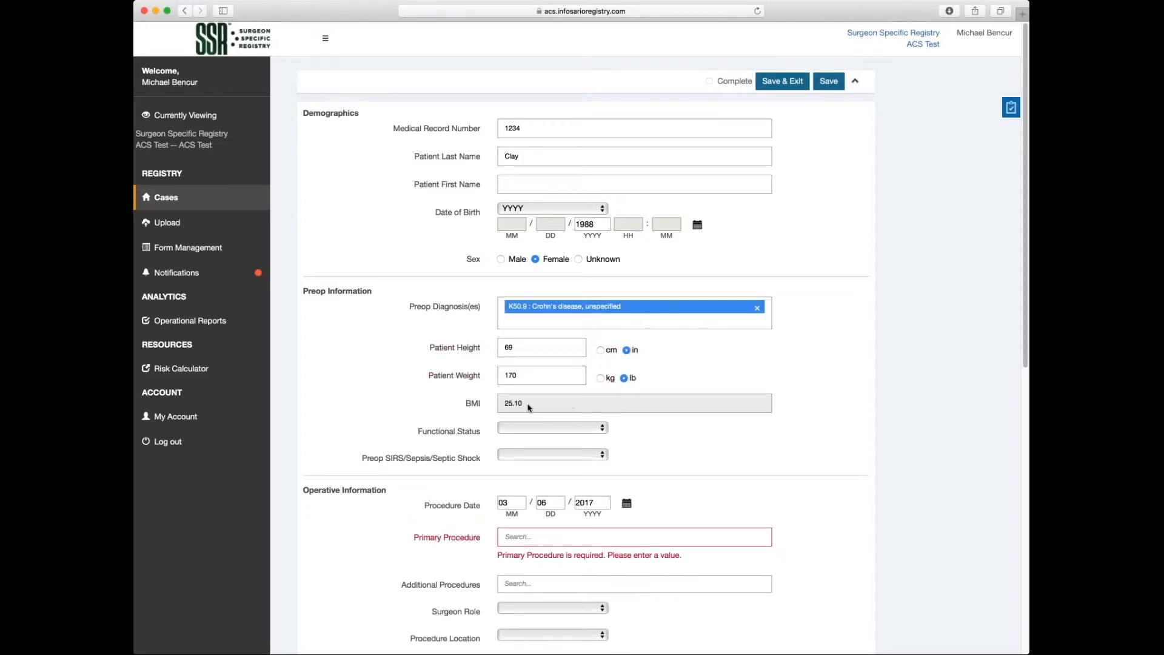
Set functional status to Independent and Preop SIRS/Sepsis/Septic Shock to None.
{"action": "left_click", "coordinate": [596, 430]}
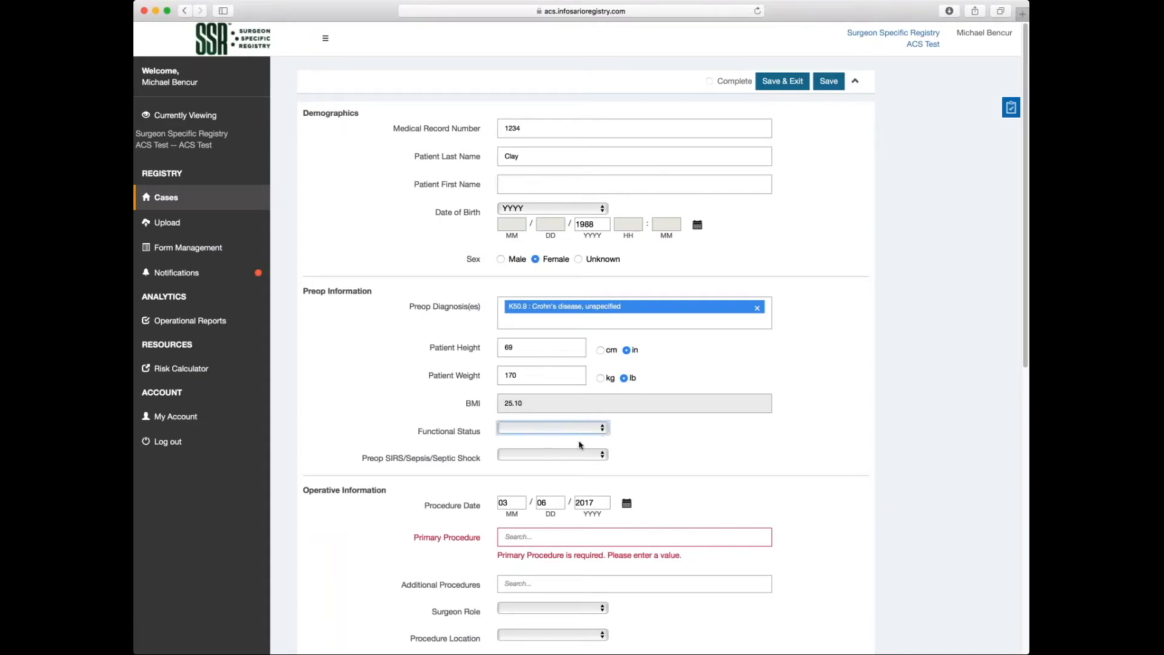
{"action": "left_click", "coordinate": [588, 455]}
{"action": "left_click", "coordinate": [604, 459]}
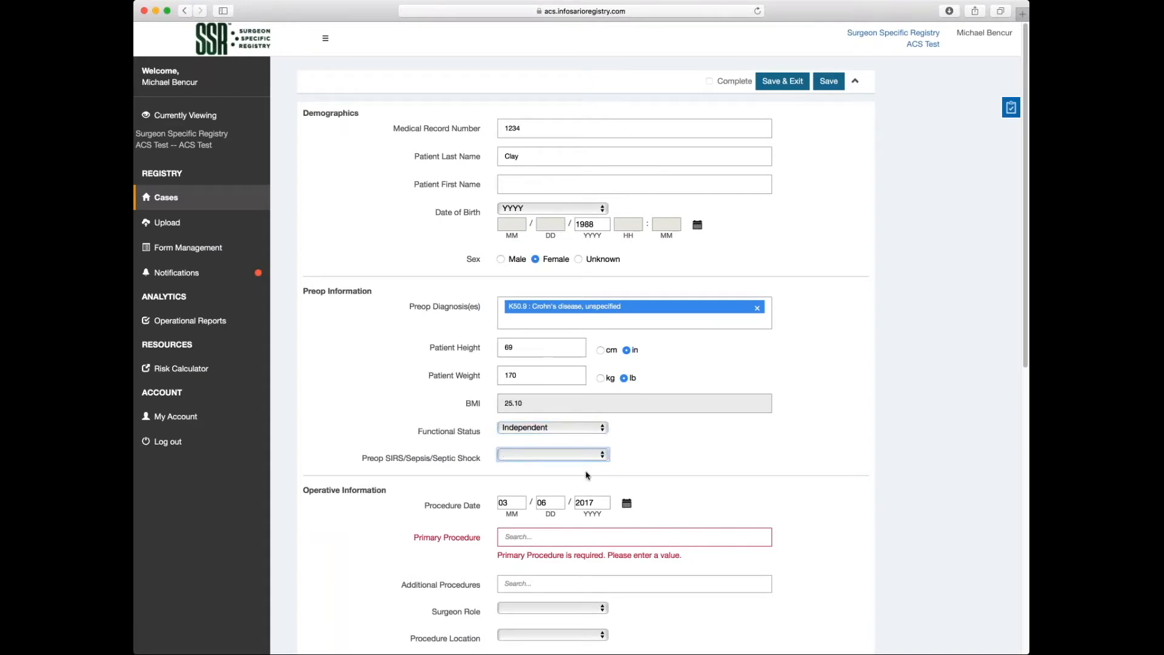
{"action": "left_click", "coordinate": [591, 477]}
{"action": "scroll", "coordinate": [912, 499], "scroll_direction": "down", "scroll_amount": 3}
{"action": "scroll", "coordinate": [913, 504], "scroll_direction": "down", "scroll_amount": 2}
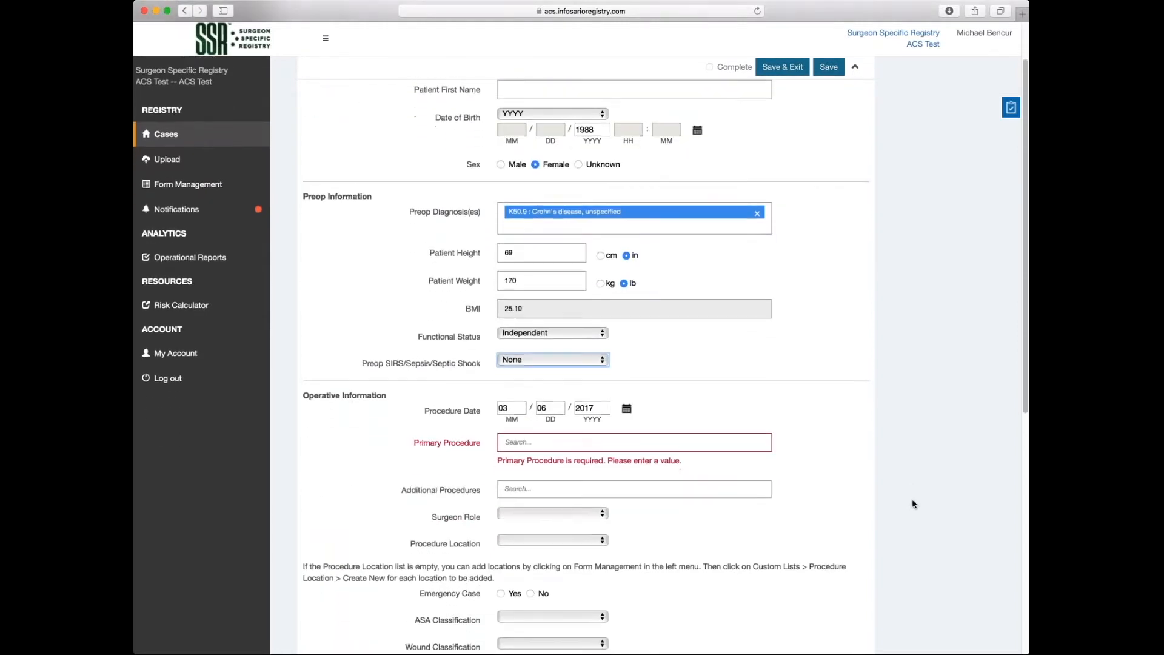
{"action": "scroll", "coordinate": [913, 504], "scroll_direction": "down", "scroll_amount": 1}
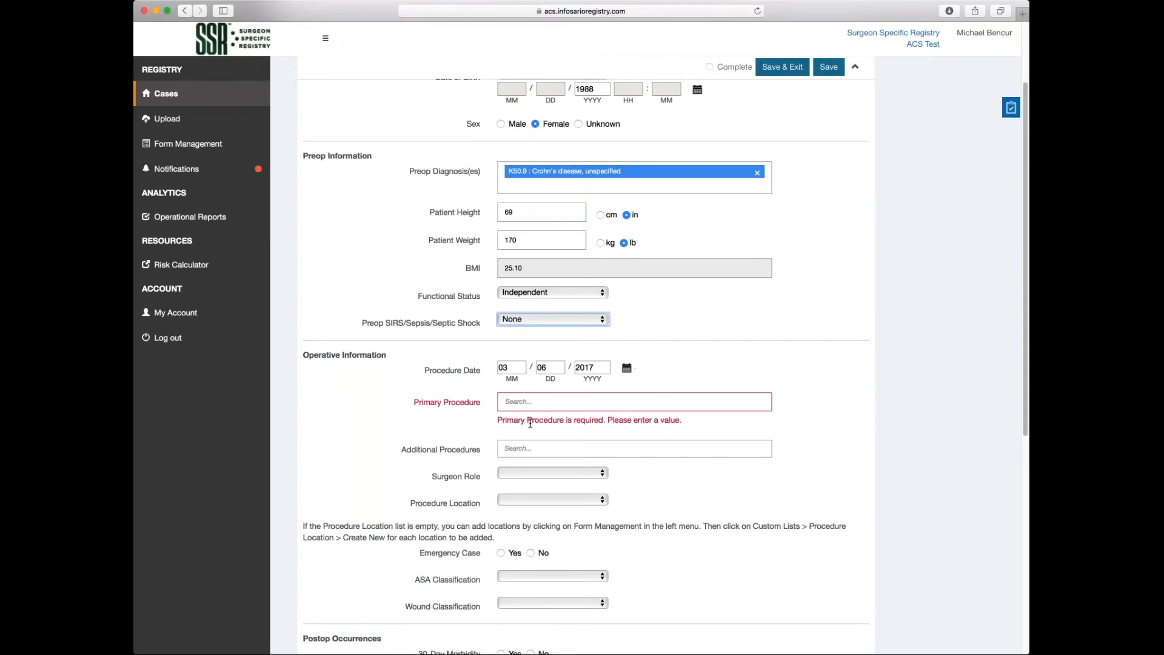
Search the Primary Procedure field by 'appe', then by codes 44950 and 36821.
{"action": "left_click", "coordinate": [695, 404]}
{"action": "type", "text": "appe"}
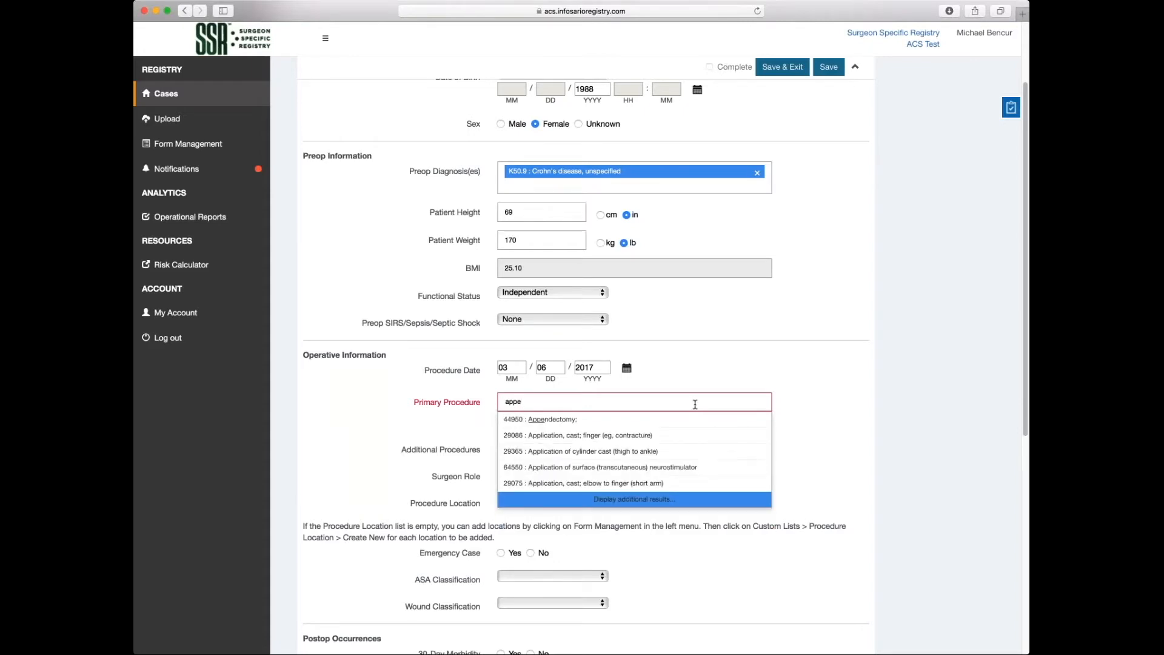
{"action": "scroll", "coordinate": [695, 404], "scroll_direction": "up", "scroll_amount": 1}
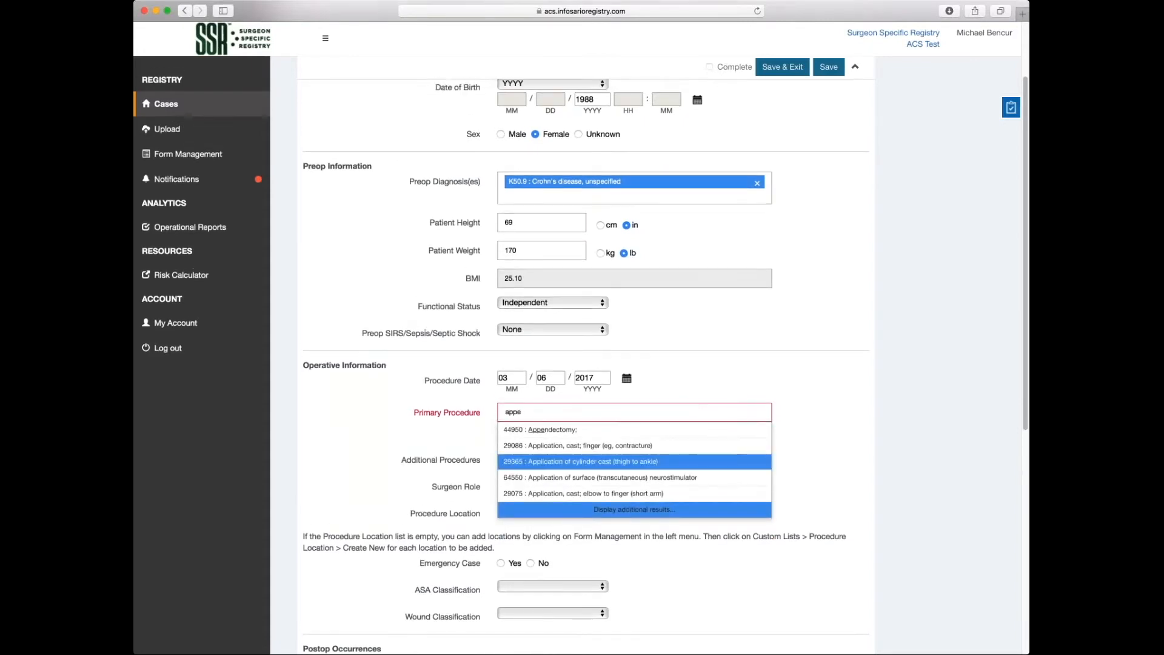
{"action": "left_click", "coordinate": [658, 510]}
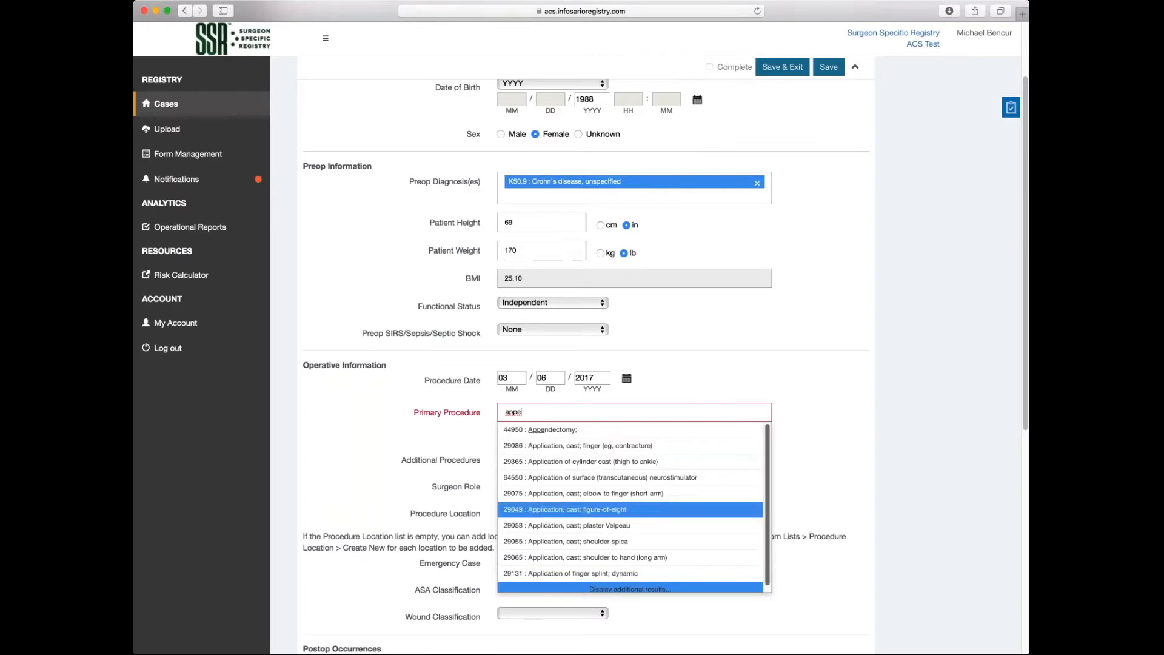
{"action": "key", "text": "BackSpace"}
{"action": "key", "text": "BackSpace"}
{"action": "key", "text": "BackSpace"}
{"action": "key", "text": "BackSpace"}
{"action": "type", "text": "44950"}
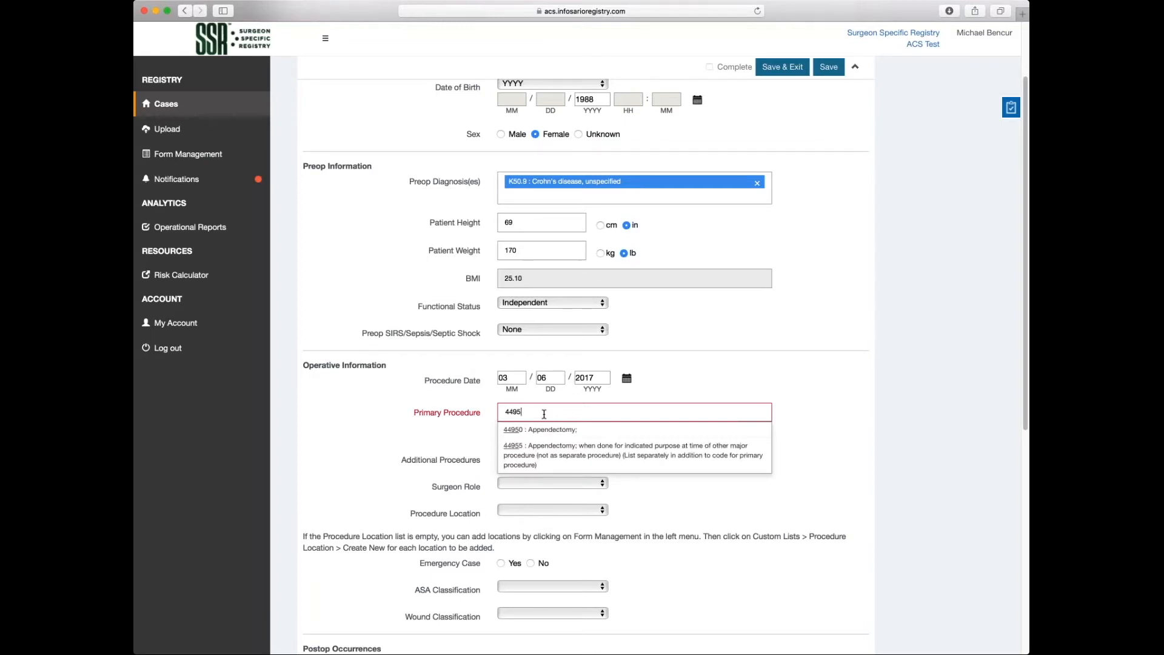
{"action": "key", "text": "BackSpace"}
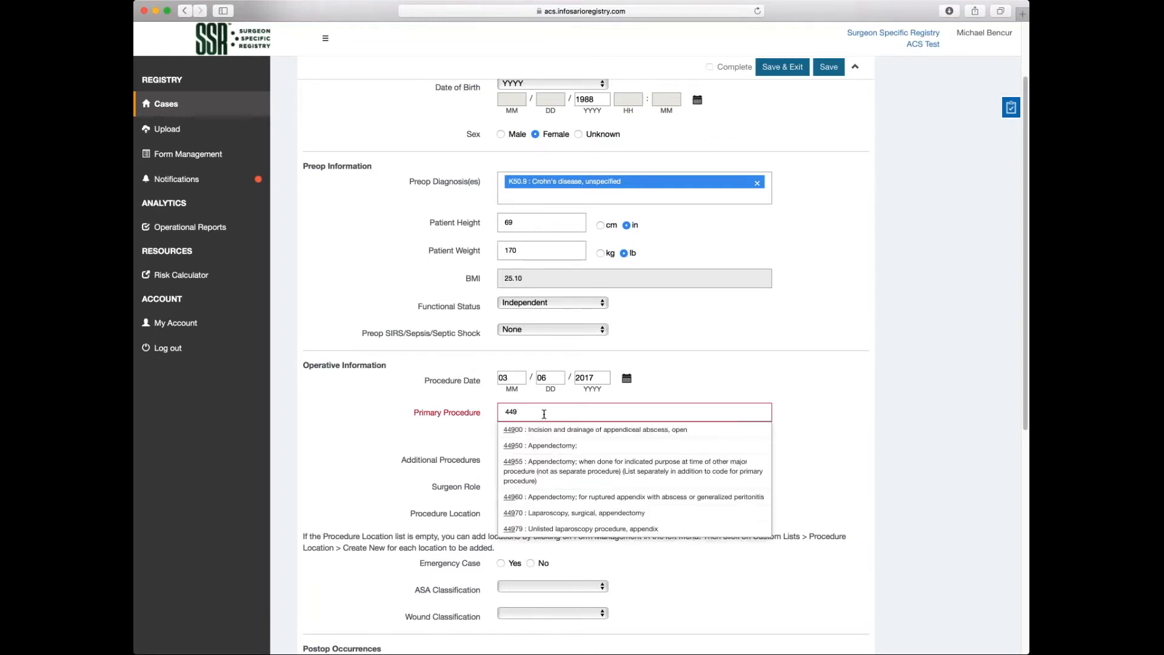
{"action": "key", "text": "BackSpace"}
{"action": "key", "text": "BackSpace"}
{"action": "key", "text": "BackSpace"}
{"action": "type", "text": "36821"}
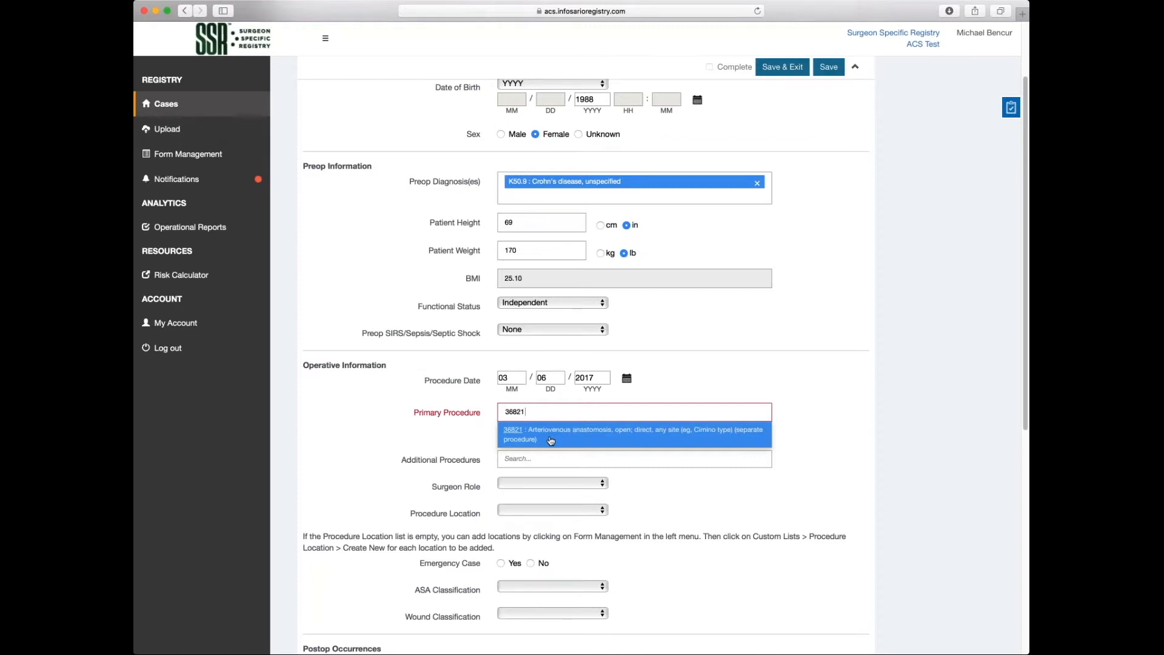
Search 'appe' again and select '44950 : Appendectomy;' as the primary procedure.
{"action": "key", "text": "BackSpace"}
{"action": "key", "text": "BackSpace"}
{"action": "key", "text": "BackSpace"}
{"action": "key", "text": "BackSpace"}
{"action": "key", "text": "BackSpace"}
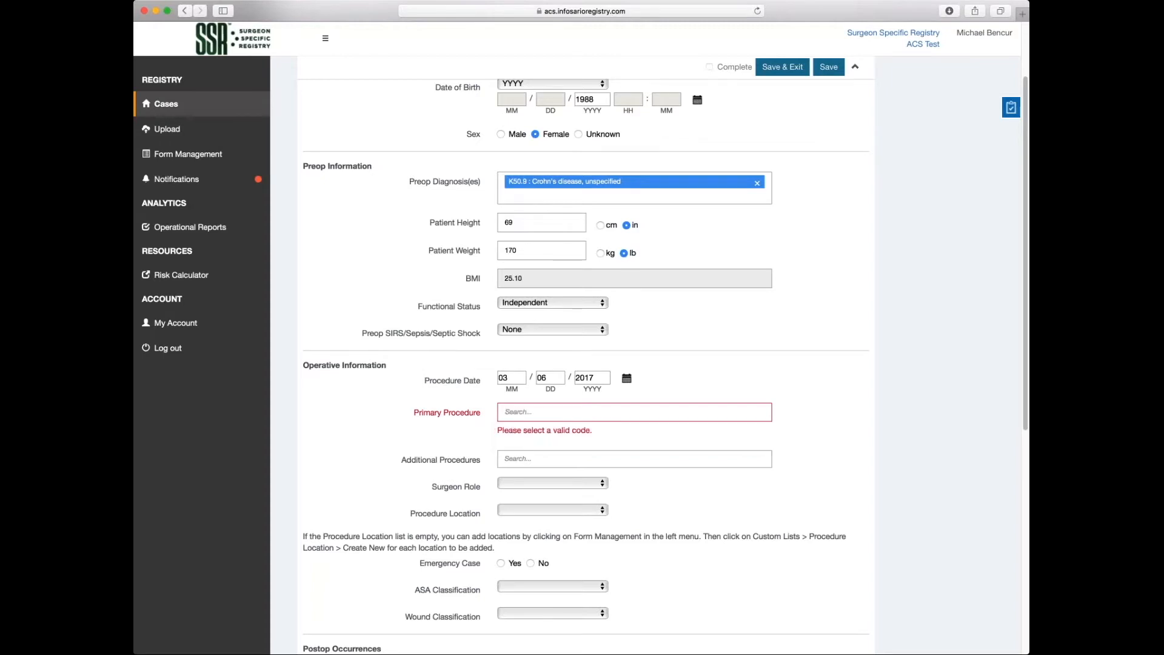
{"action": "type", "text": "appe"}
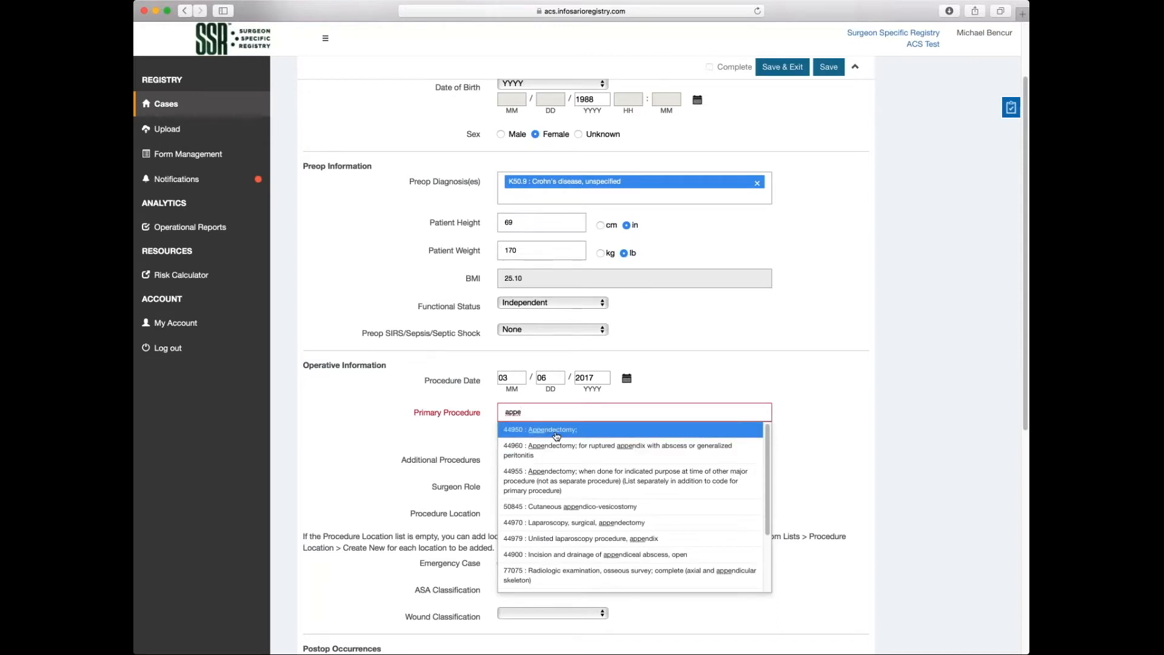
{"action": "left_click", "coordinate": [555, 430]}
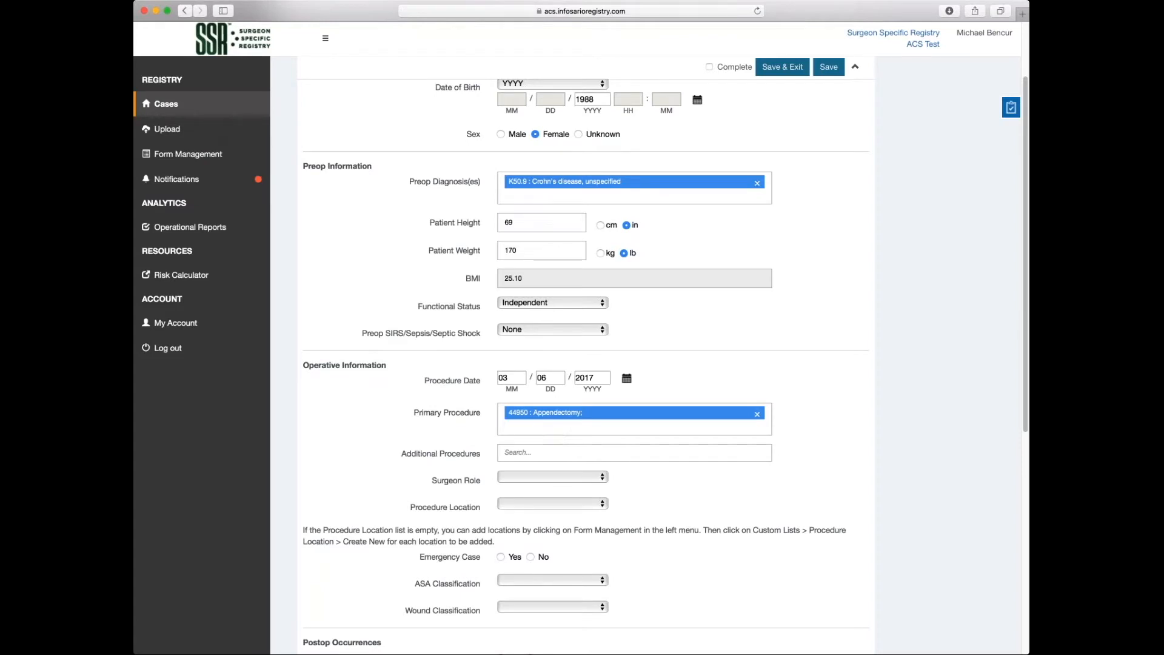
{"action": "left_click", "coordinate": [557, 453]}
Add codes 36820 (arteriovenous anastomosis) and 44140 (partial colectomy) under Additional Procedures.
{"action": "left_click", "coordinate": [556, 452]}
{"action": "type", "text": "36"}
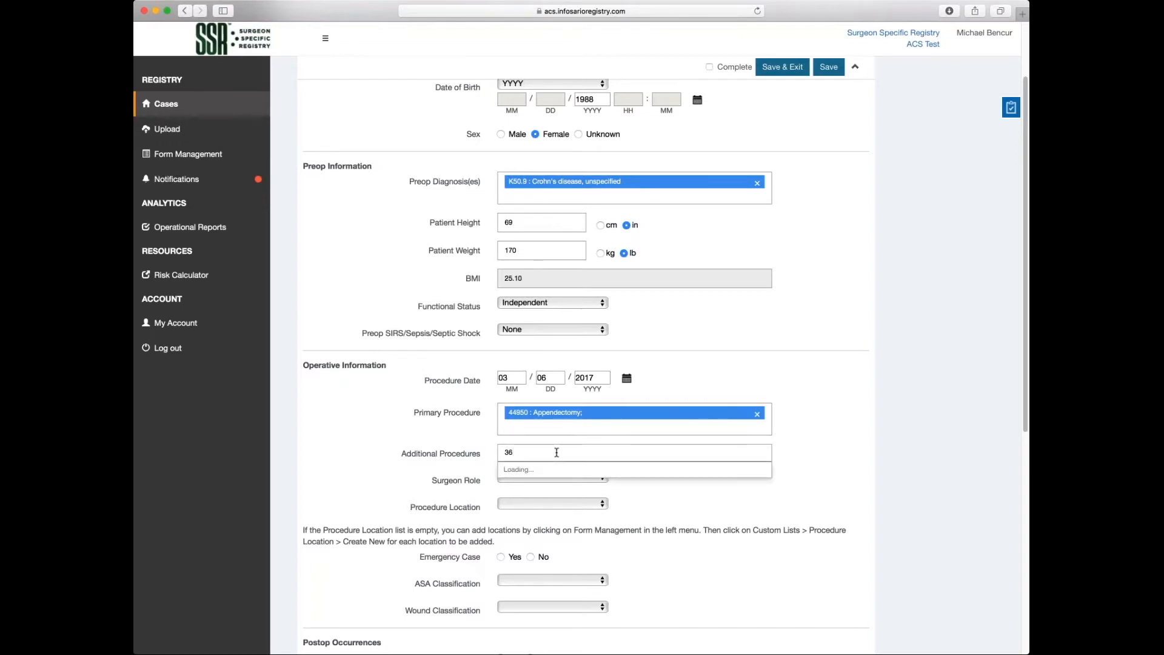
{"action": "type", "text": "820"}
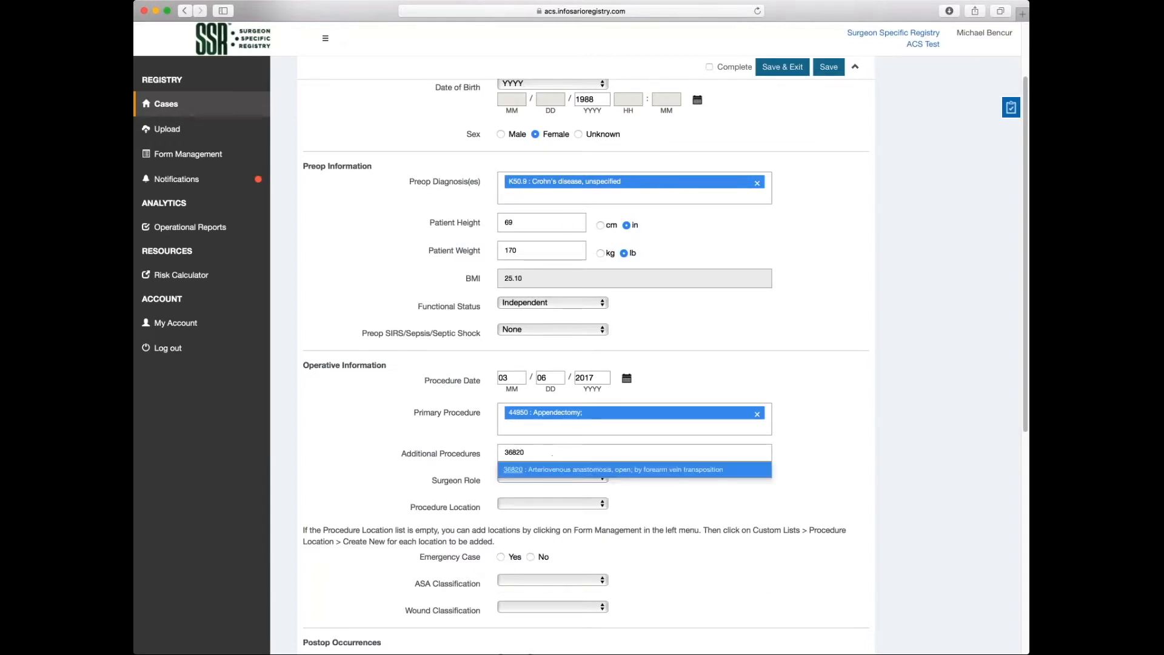
{"action": "left_click", "coordinate": [542, 464]}
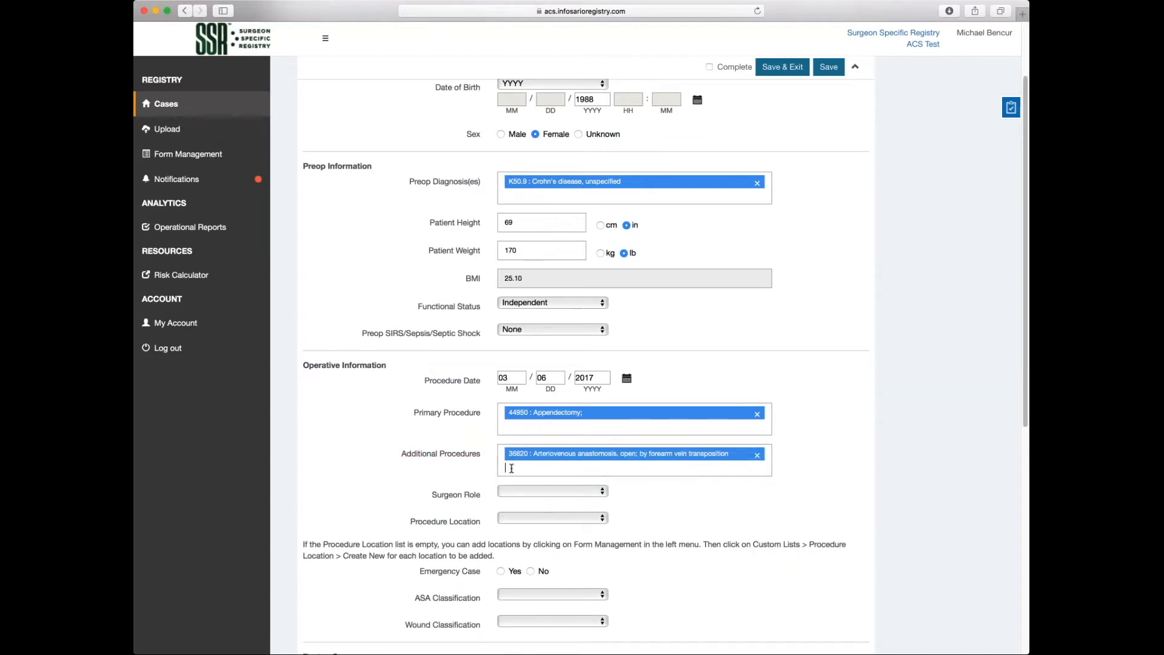
{"action": "type", "text": "44140"}
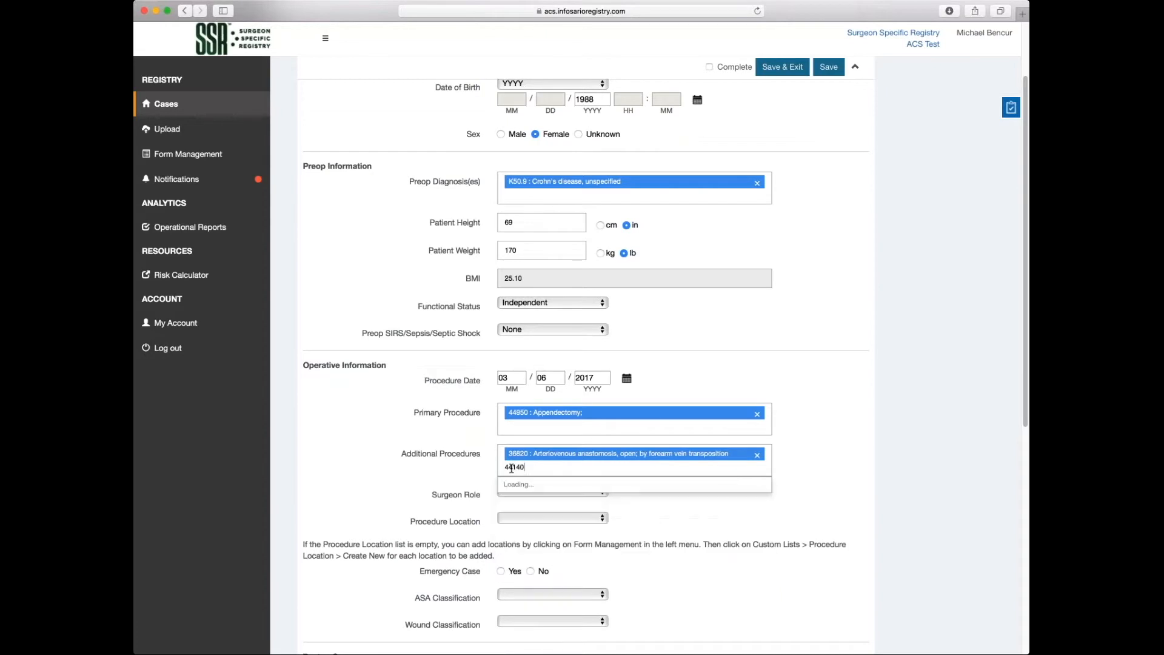
{"action": "key", "text": "Down"}
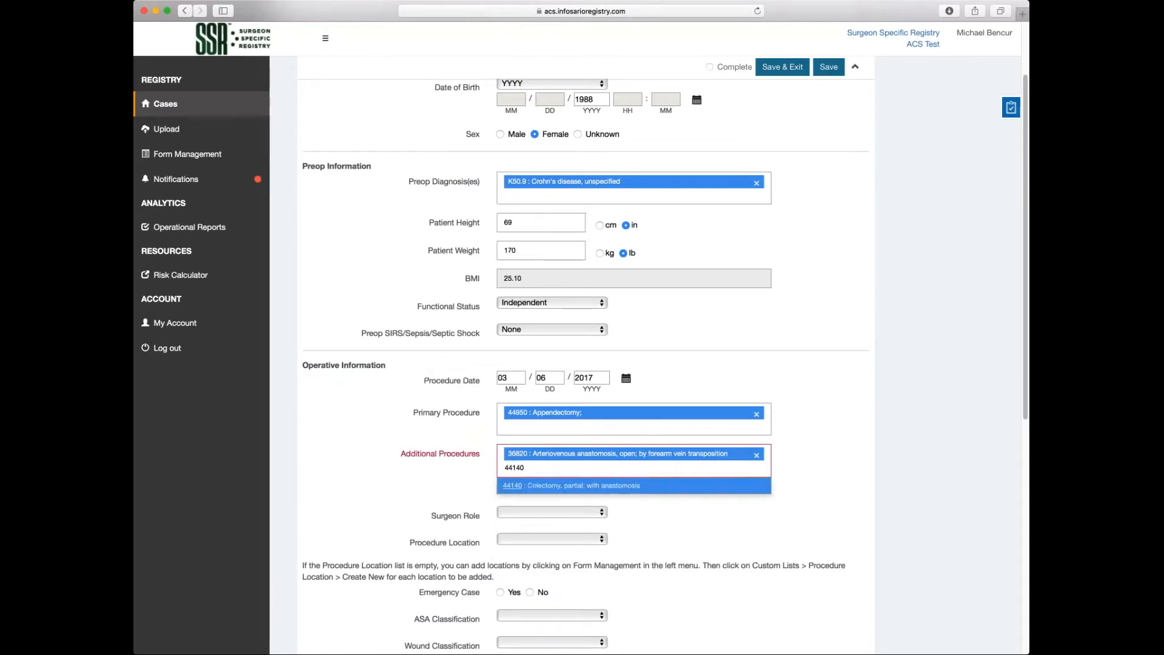
{"action": "scroll", "coordinate": [581, 364], "scroll_direction": "down", "scroll_amount": 3}
{"action": "key", "text": "Return"}
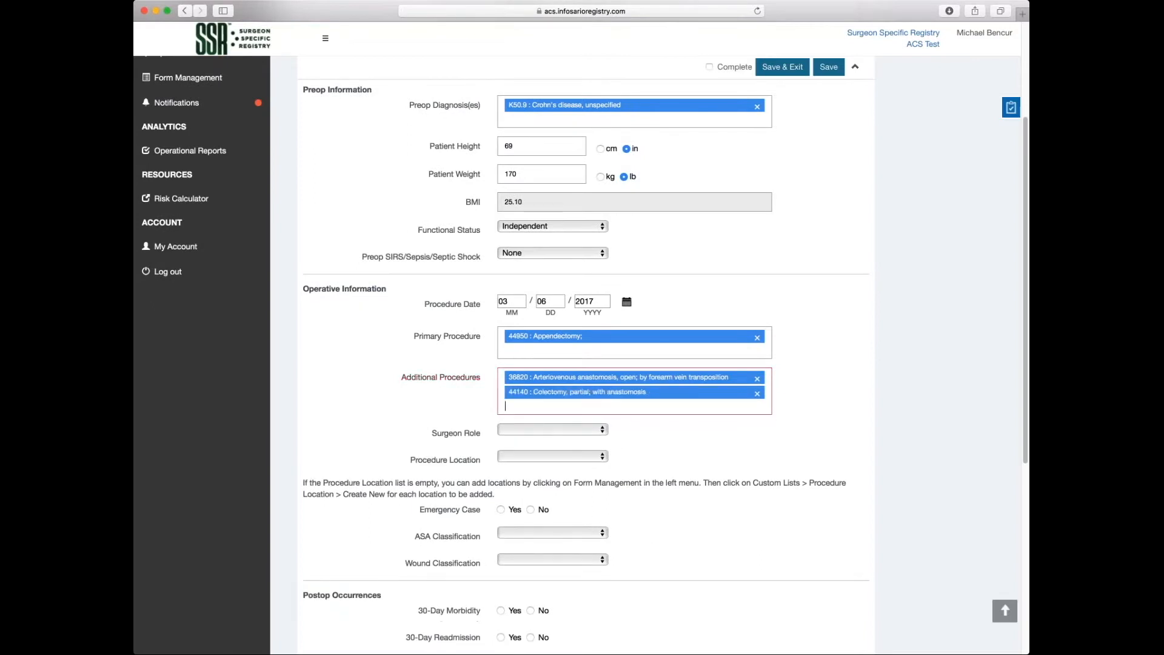
Set role to Primary Surgeon, location to Northwestern Memorial Hospital, and Emergency Case to No.
{"action": "left_click", "coordinate": [605, 434]}
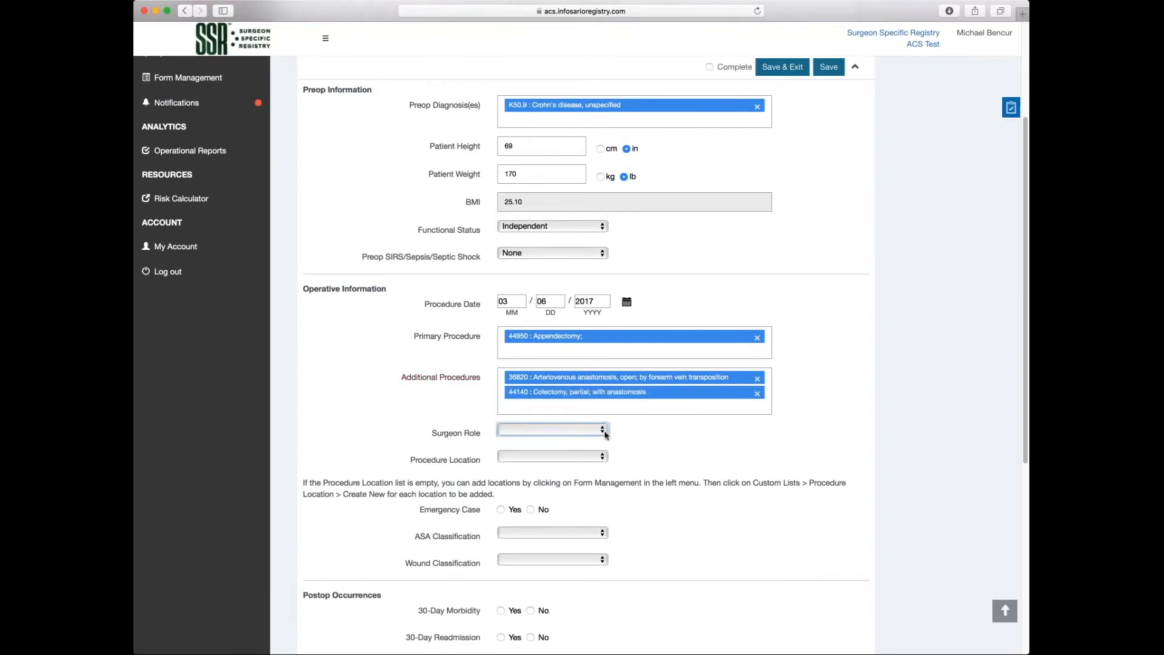
{"action": "left_click", "coordinate": [574, 444]}
{"action": "left_click", "coordinate": [597, 459]}
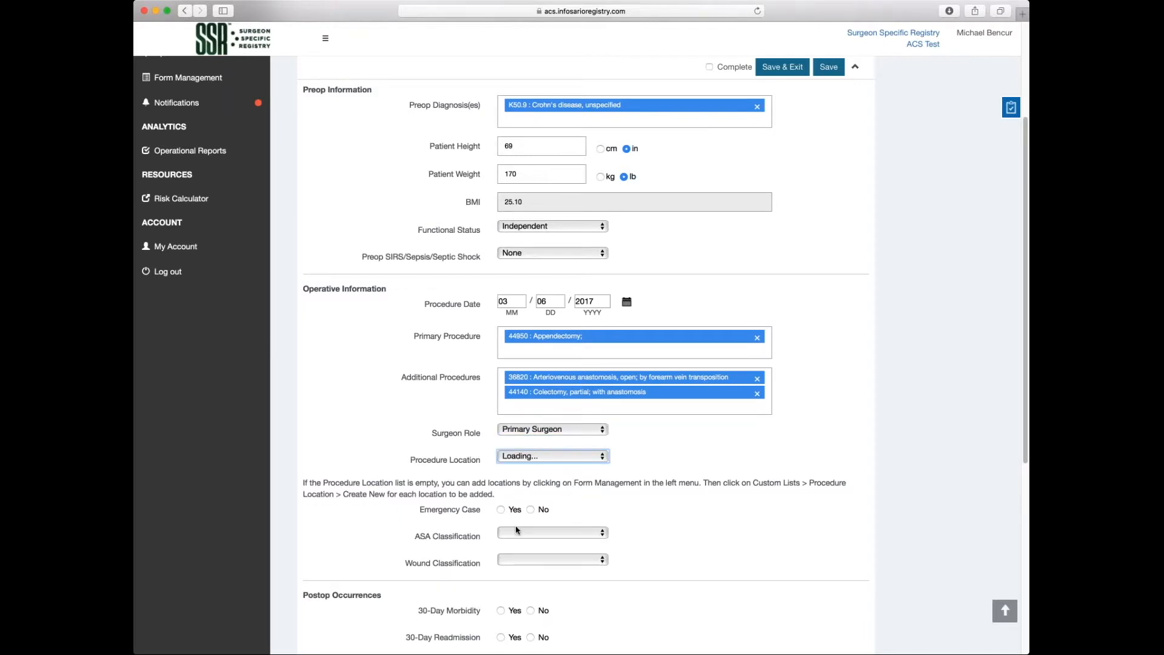
{"action": "left_click", "coordinate": [530, 514]}
{"action": "scroll", "coordinate": [909, 503], "scroll_direction": "down", "scroll_amount": 1}
{"action": "scroll", "coordinate": [910, 503], "scroll_direction": "down", "scroll_amount": 3}
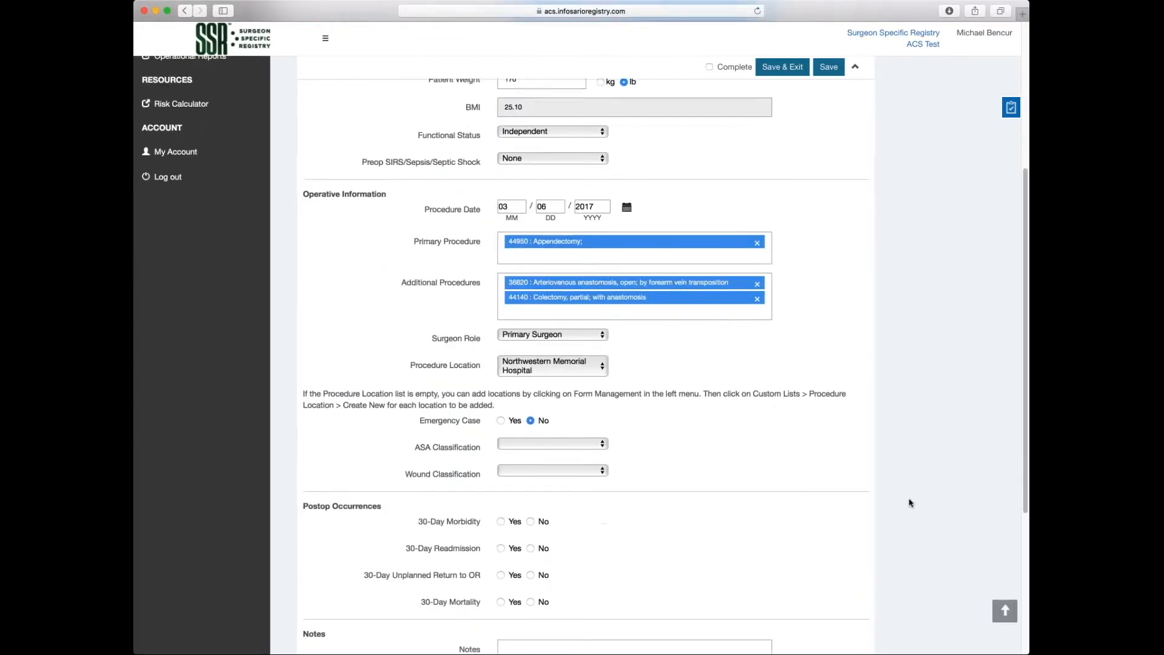
Set ASA classification to ASA I - Normal/Healthy and wound classification to Clean/Contaminated.
{"action": "left_click", "coordinate": [605, 395]}
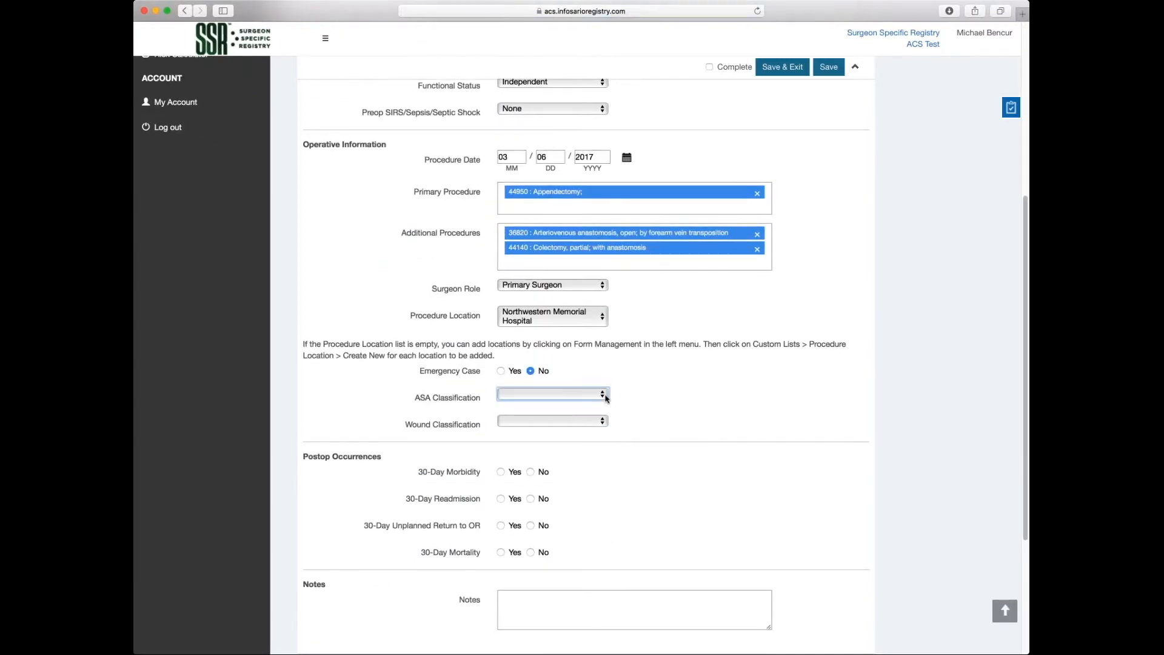
{"action": "left_click", "coordinate": [619, 414]}
{"action": "left_click", "coordinate": [600, 423]}
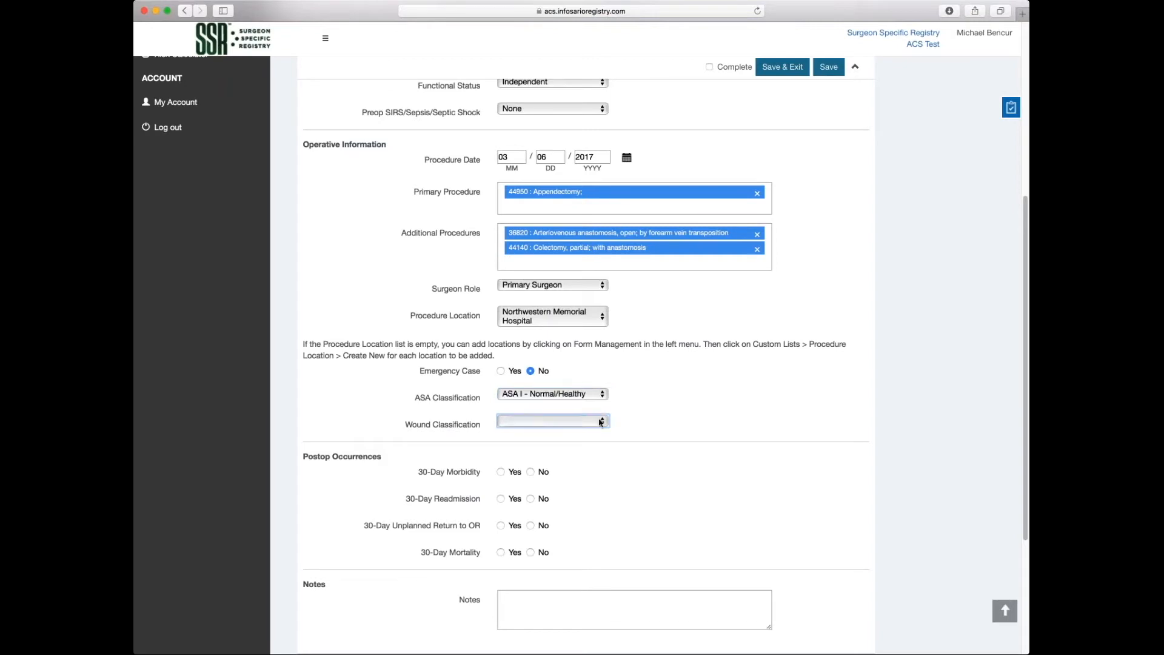
{"action": "left_click", "coordinate": [580, 453]}
{"action": "scroll", "coordinate": [783, 446], "scroll_direction": "down", "scroll_amount": 1}
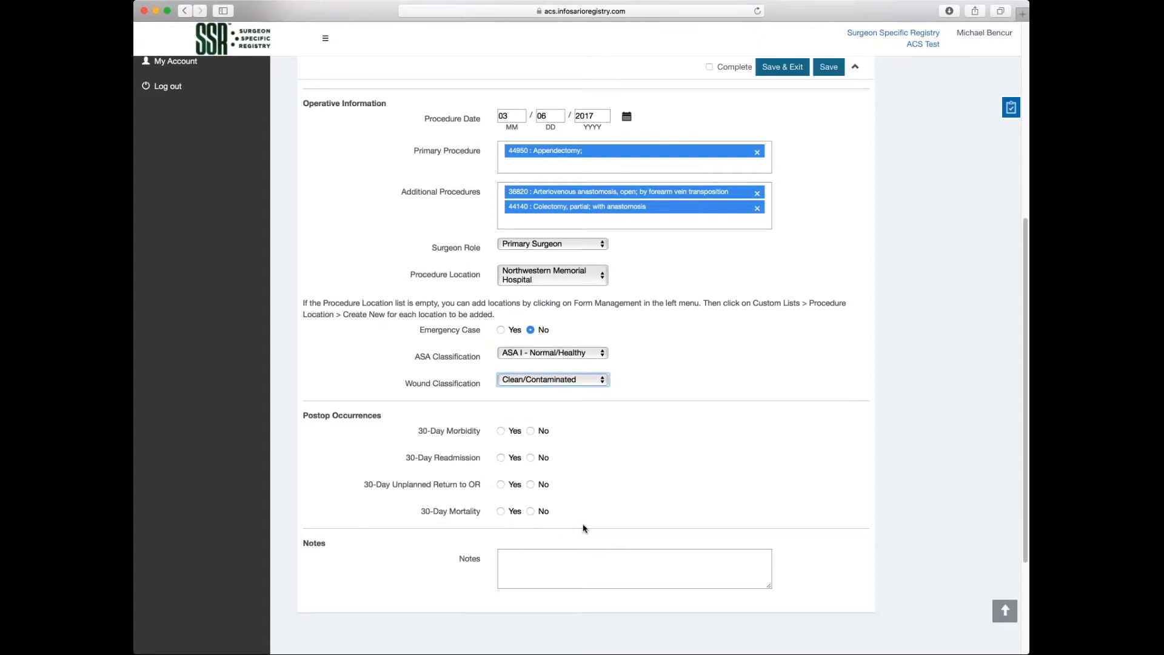
Mark 30-day morbidity No, readmission Yes, unplanned return to OR No, mortality No.
{"action": "left_click", "coordinate": [530, 430]}
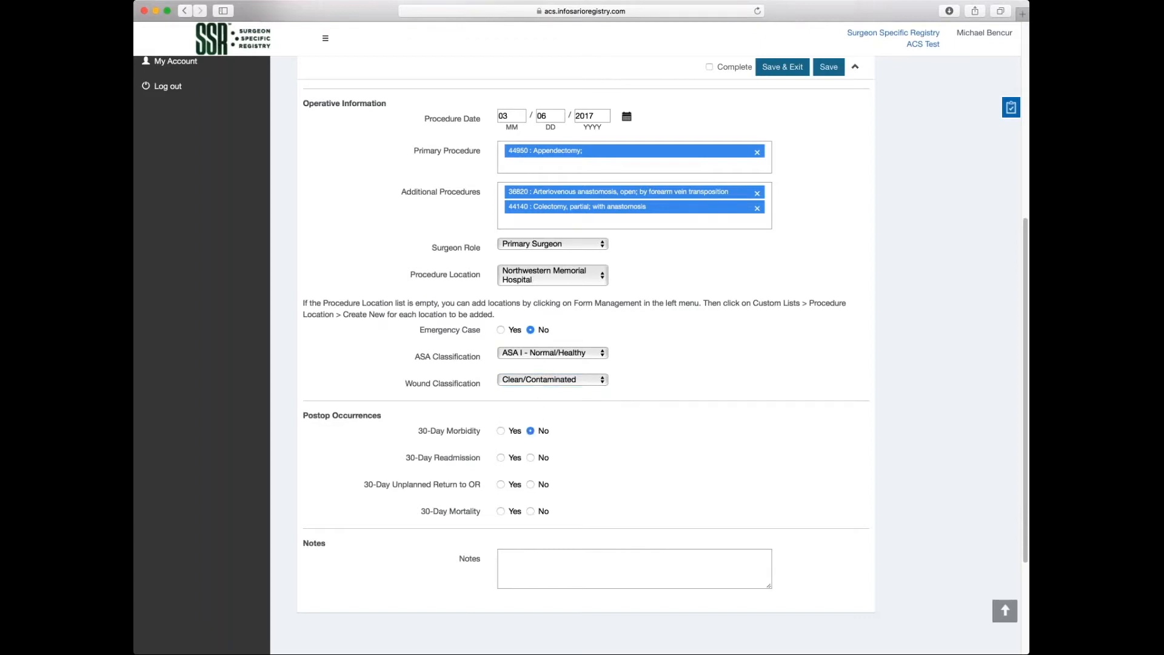
{"action": "left_click", "coordinate": [501, 457]}
{"action": "left_click", "coordinate": [531, 485]}
{"action": "left_click", "coordinate": [531, 511]}
{"action": "left_click", "coordinate": [540, 563]}
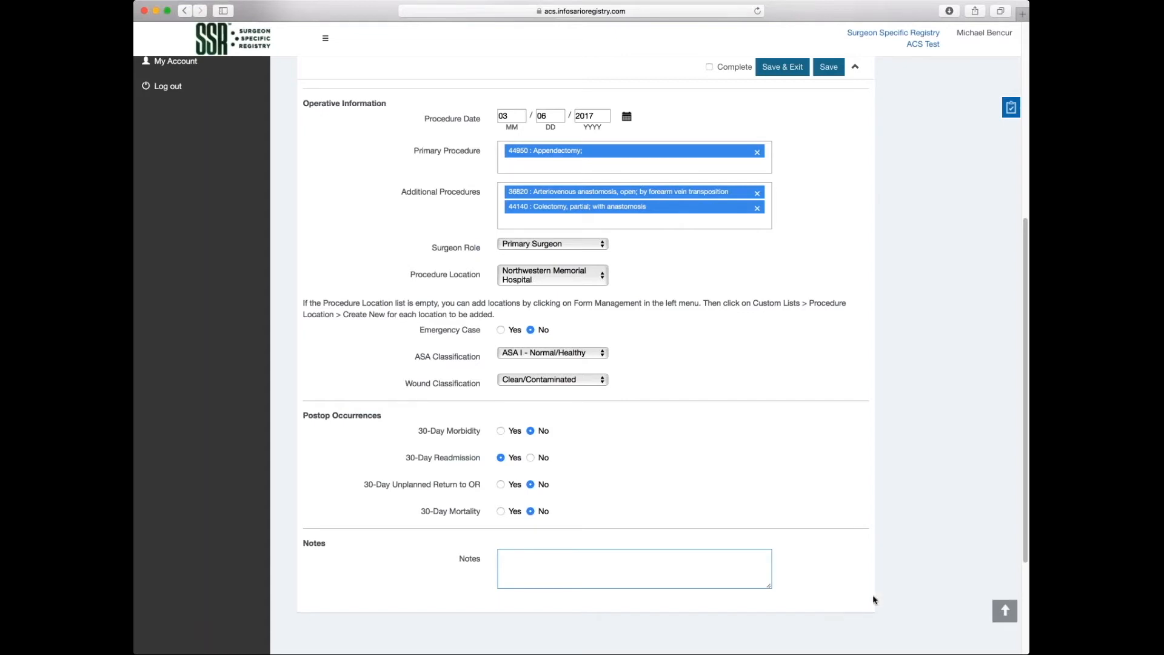
Save the case and use Save & Exit to reach the ACS Test 2 Cases list.
{"action": "scroll", "coordinate": [920, 563], "scroll_direction": "up", "scroll_amount": 2}
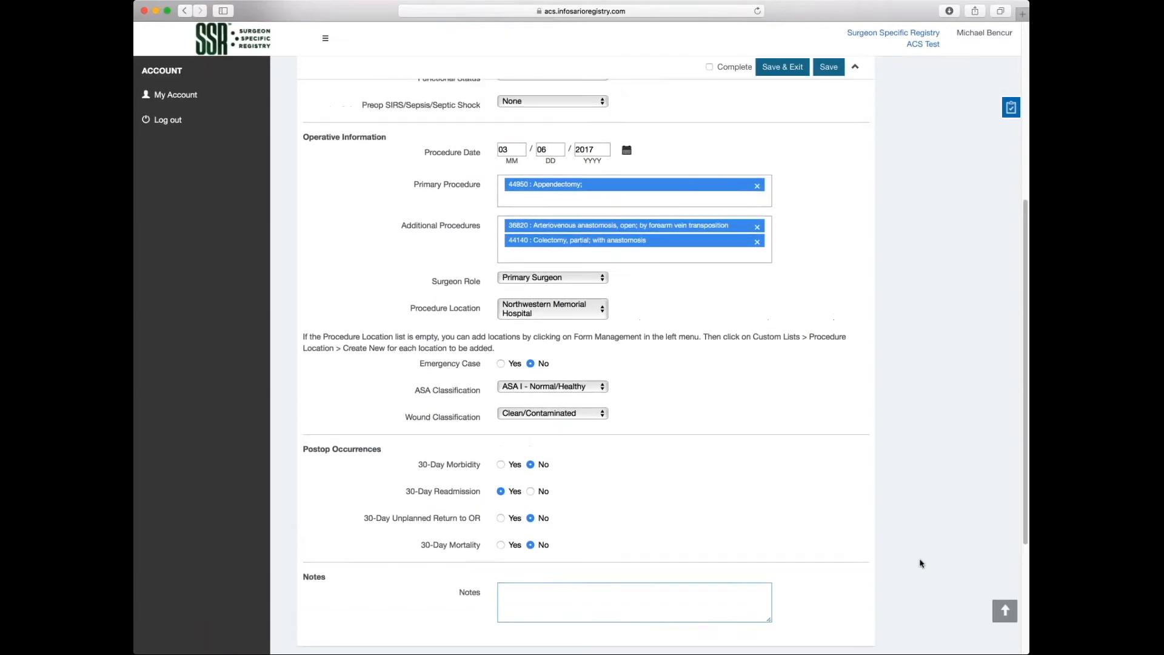
{"action": "scroll", "coordinate": [920, 563], "scroll_direction": "up", "scroll_amount": 5}
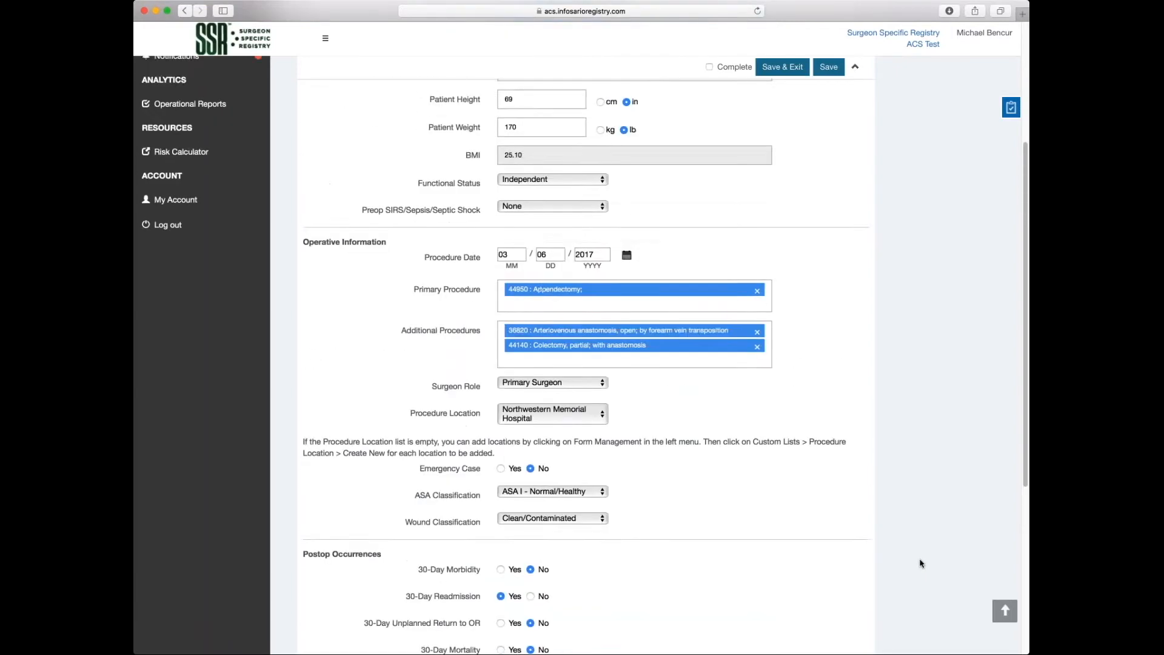
{"action": "scroll", "coordinate": [919, 563], "scroll_direction": "up", "scroll_amount": 5}
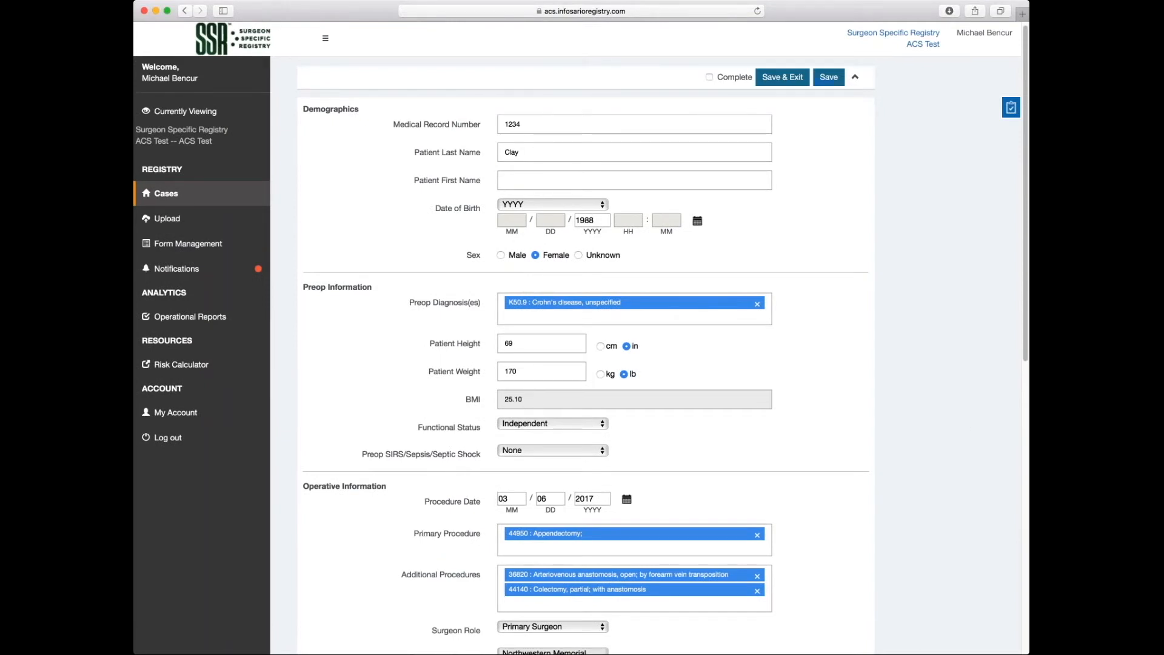
{"action": "left_click", "coordinate": [834, 81]}
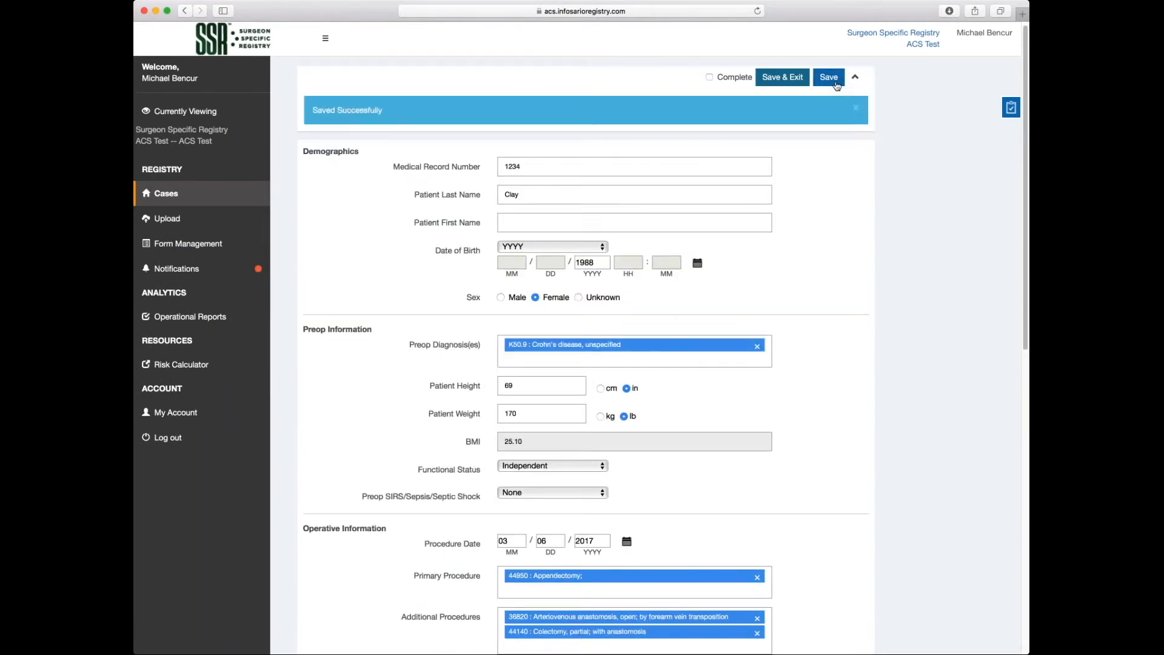
{"action": "left_click", "coordinate": [790, 79]}
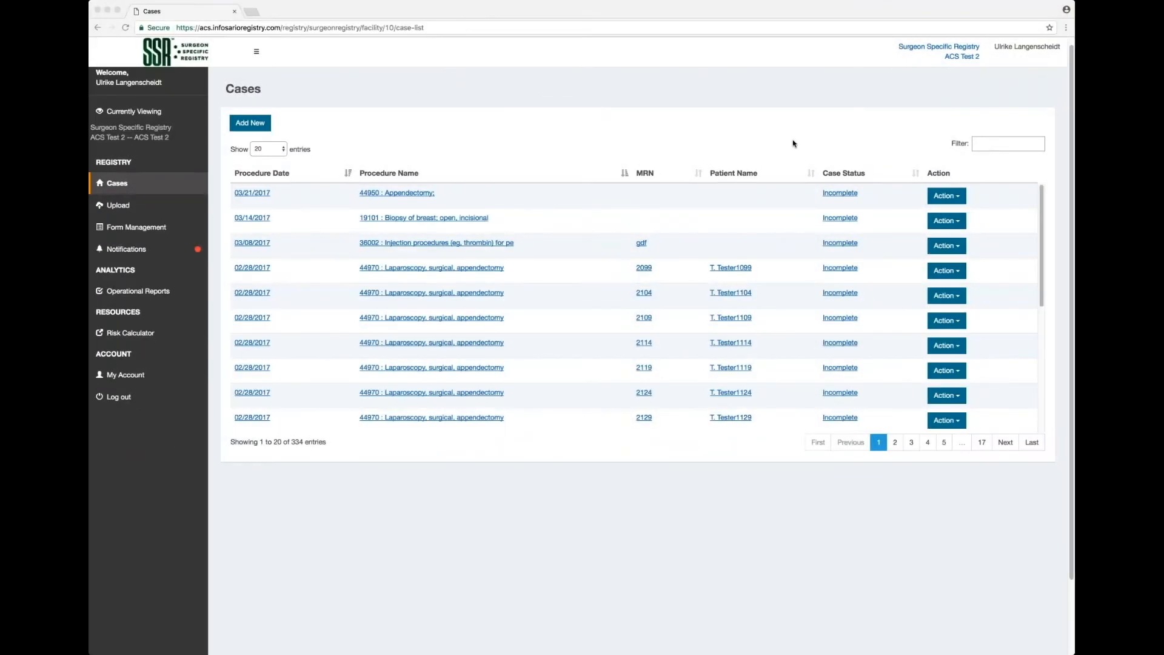
Go to Operational Reports and open SSR Reports to load Procedures by Date.
{"action": "left_click", "coordinate": [138, 296]}
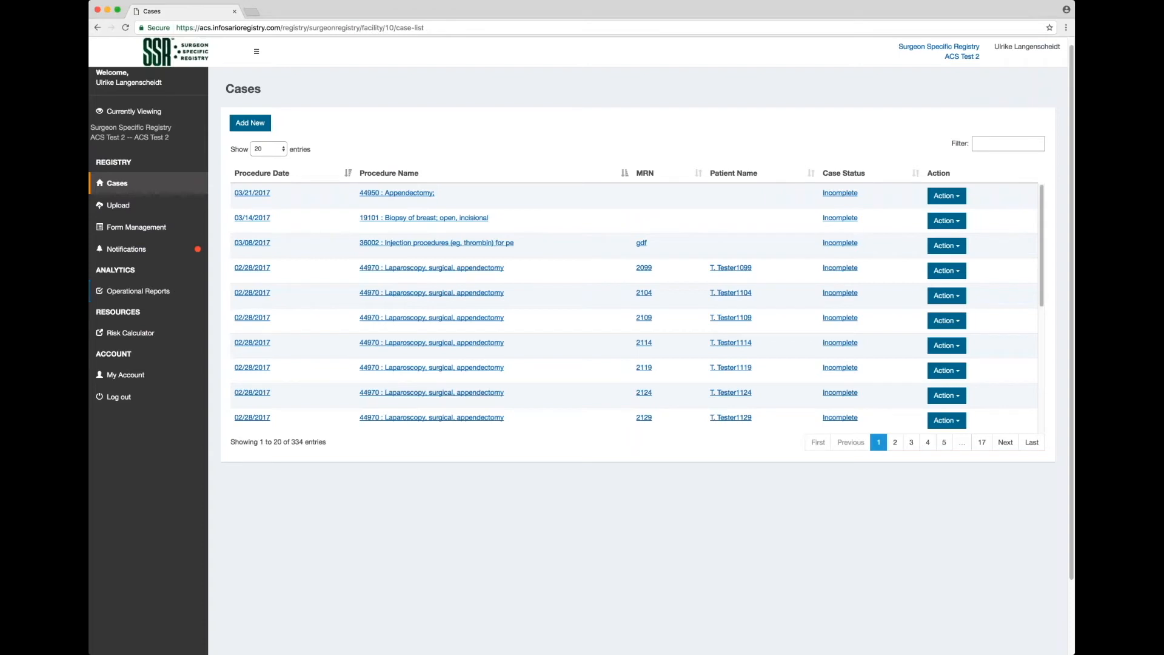
{"action": "left_click", "coordinate": [149, 293]}
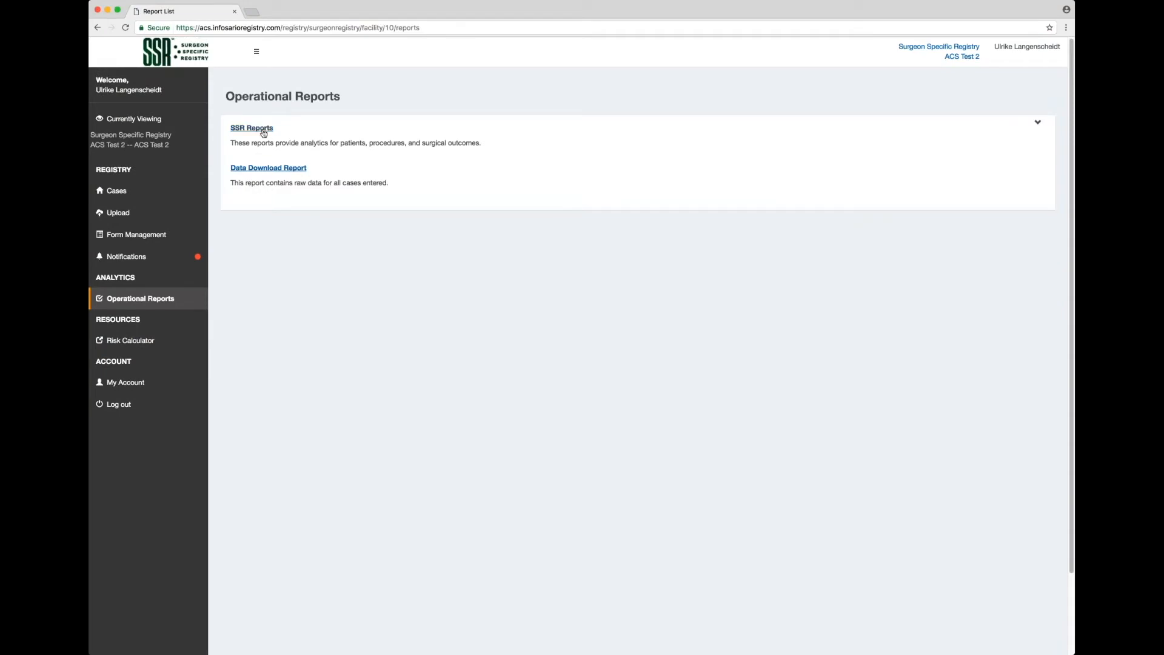
{"action": "left_click", "coordinate": [243, 130]}
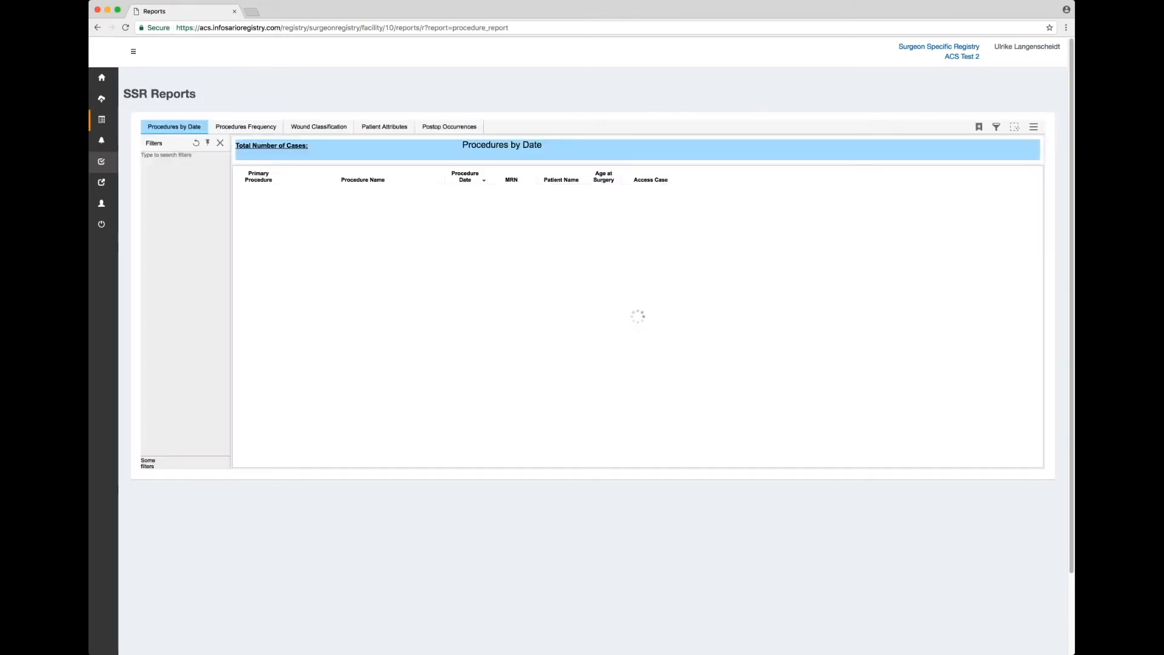
{"action": "left_click", "coordinate": [134, 54]}
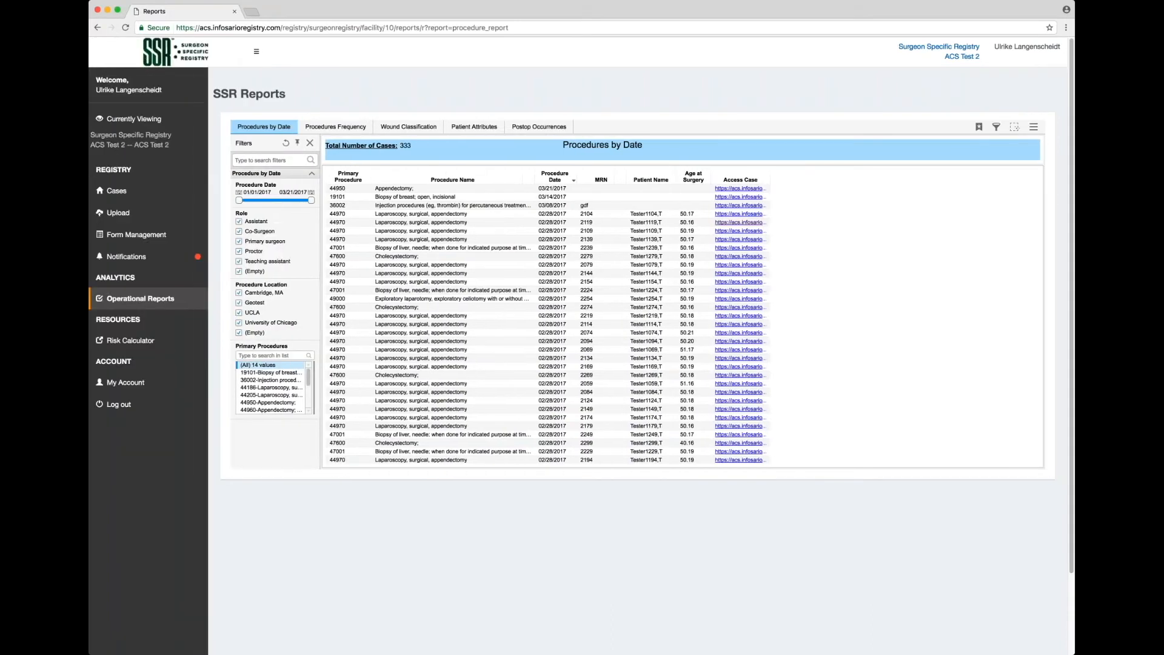
{"action": "left_click", "coordinate": [257, 55]}
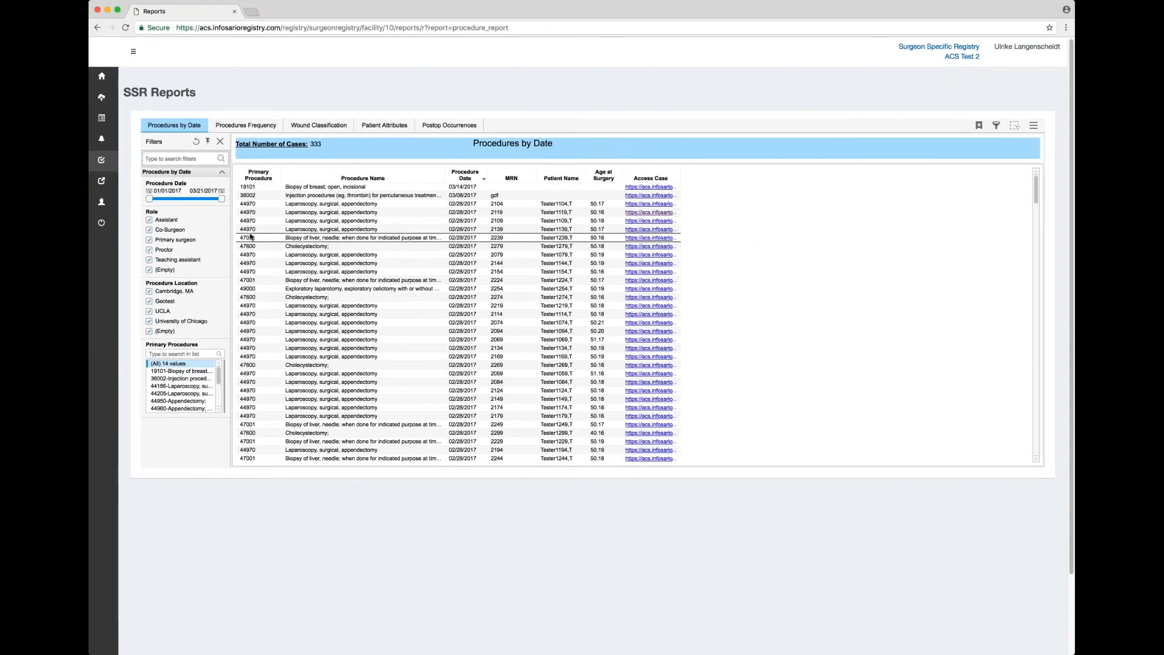
{"action": "scroll", "coordinate": [362, 190], "scroll_direction": "down", "scroll_amount": 1}
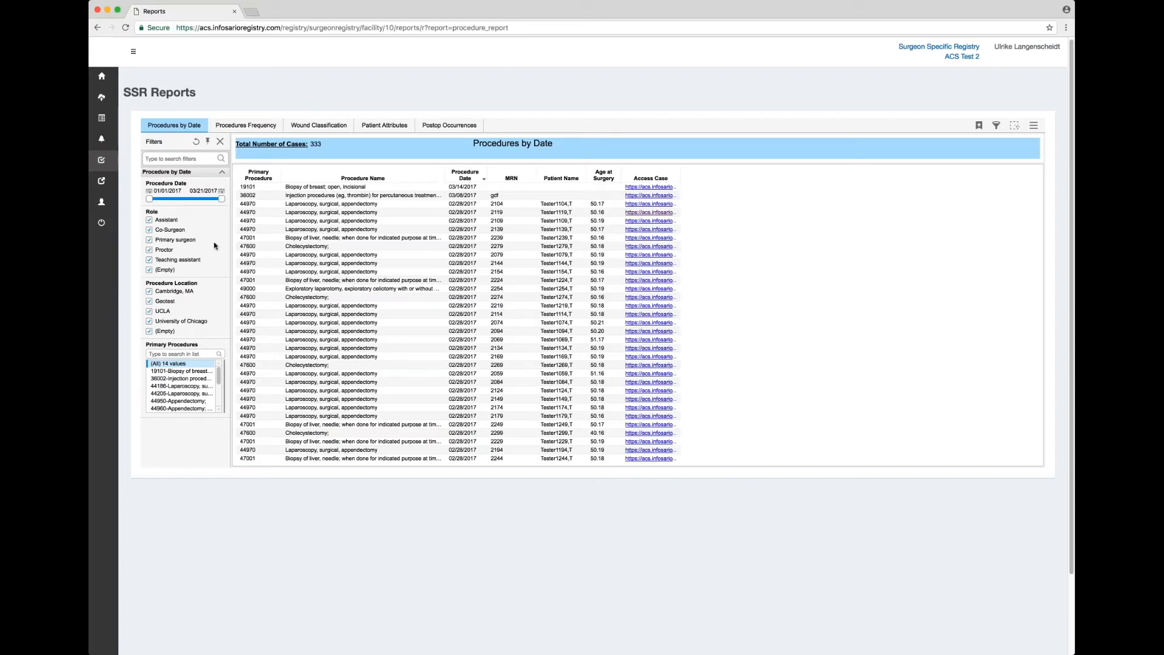
{"action": "left_click", "coordinate": [178, 371]}
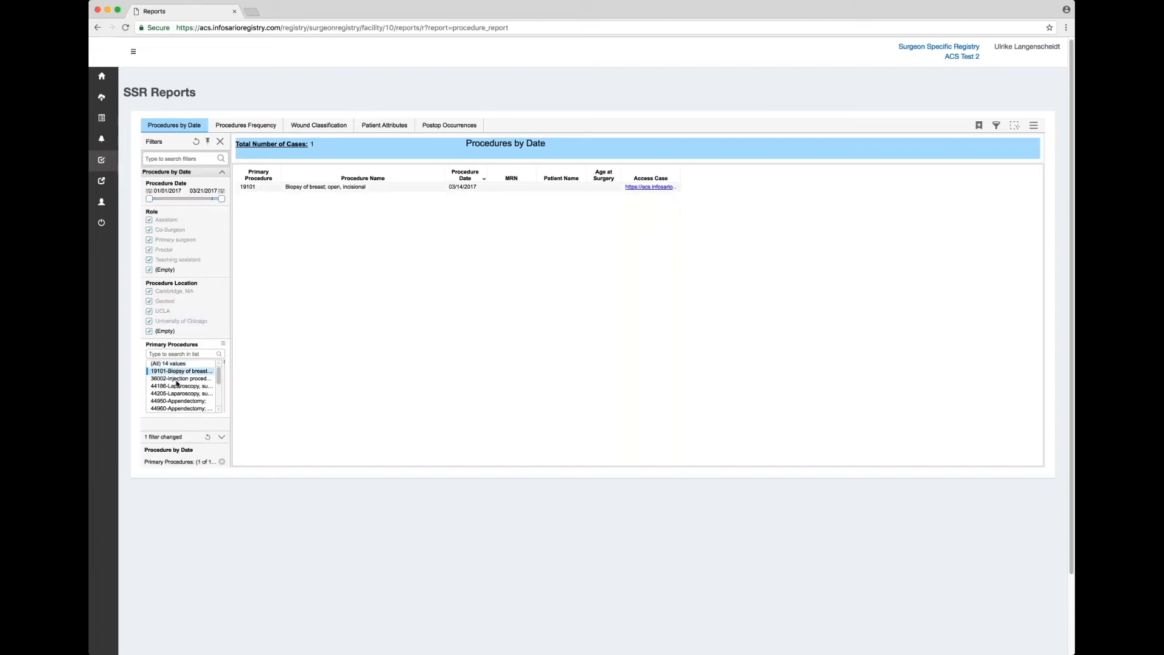
{"action": "left_click", "coordinate": [180, 394], "text": "shift"}
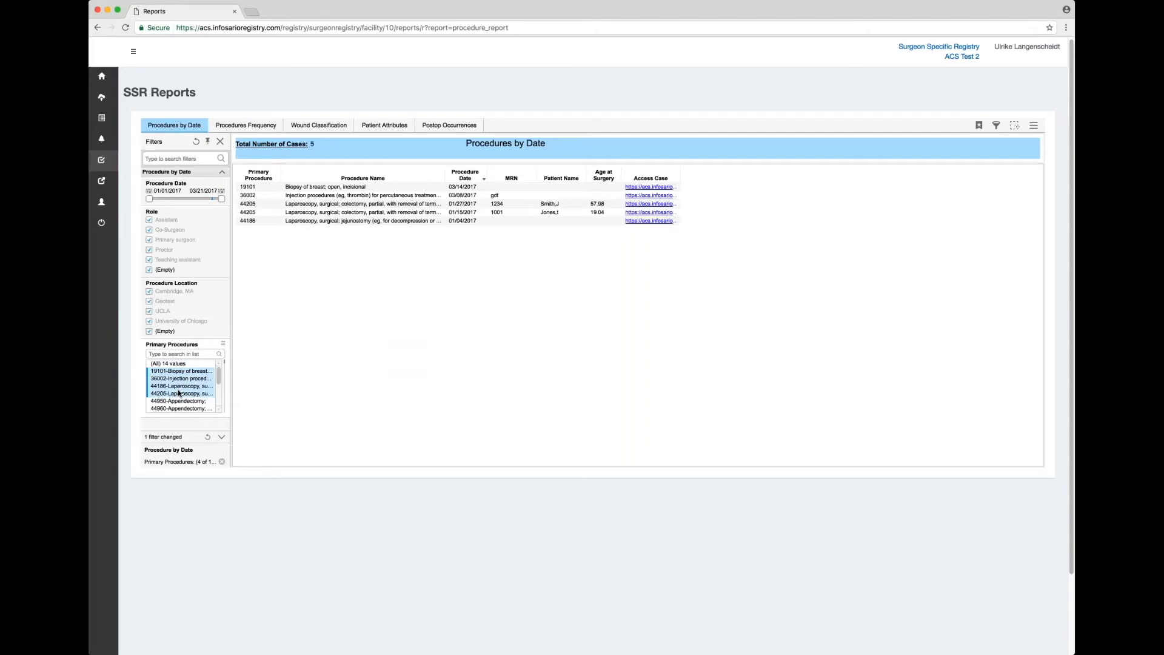
{"action": "left_click", "coordinate": [180, 365]}
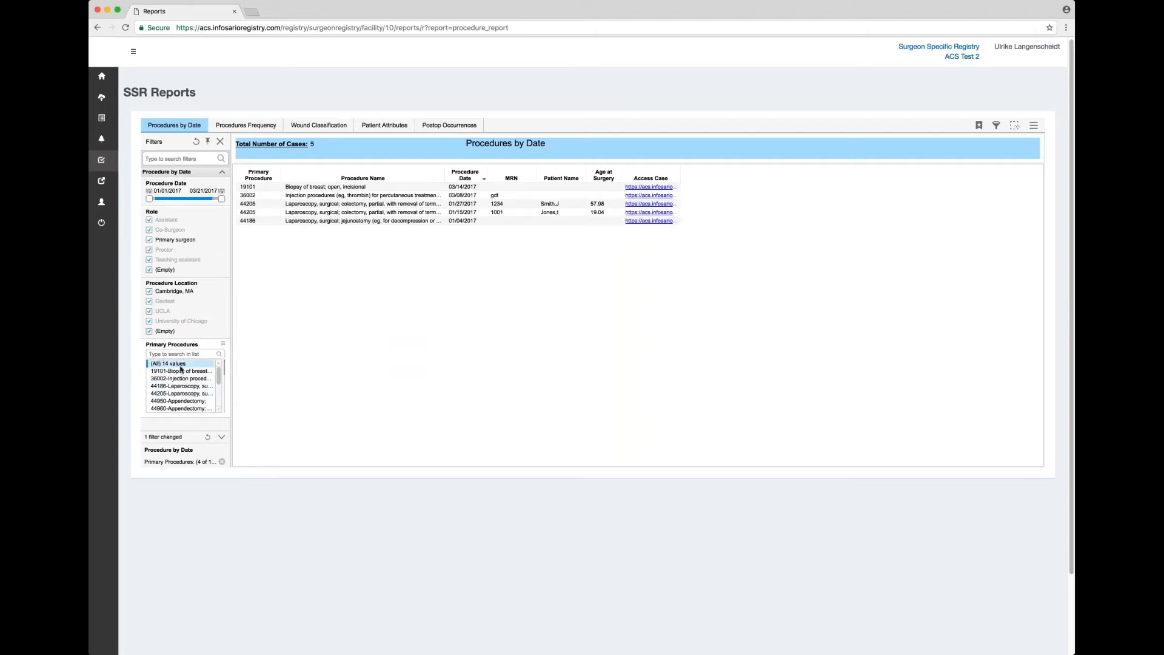
{"action": "type", "text": "19101"}
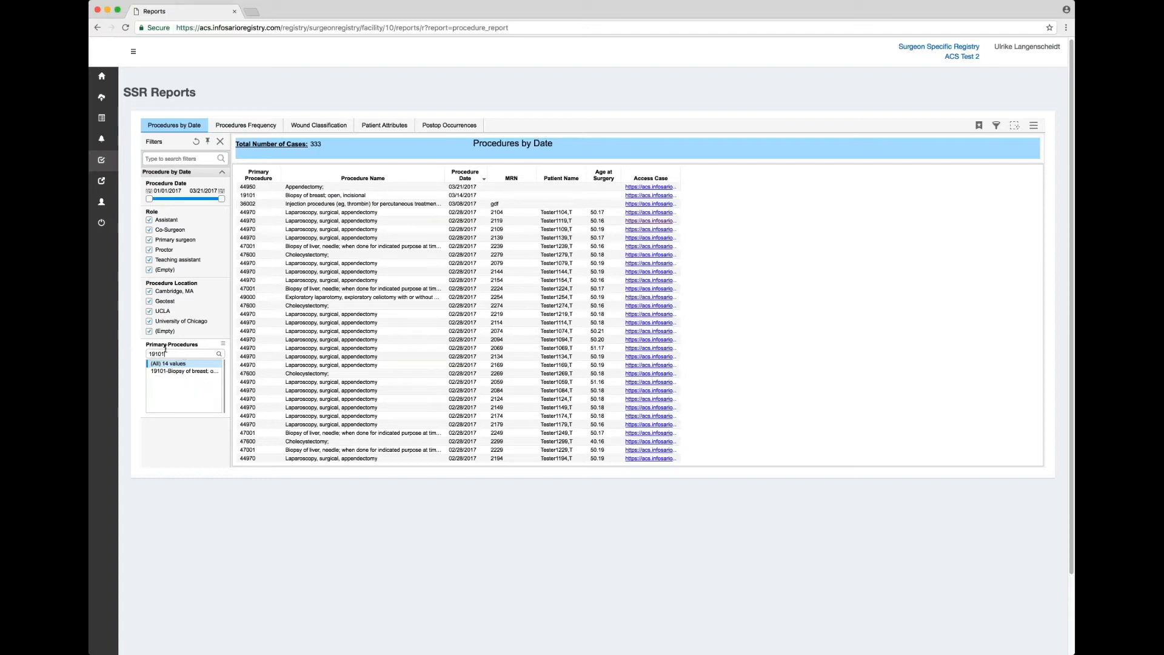
{"action": "left_click", "coordinate": [180, 371]}
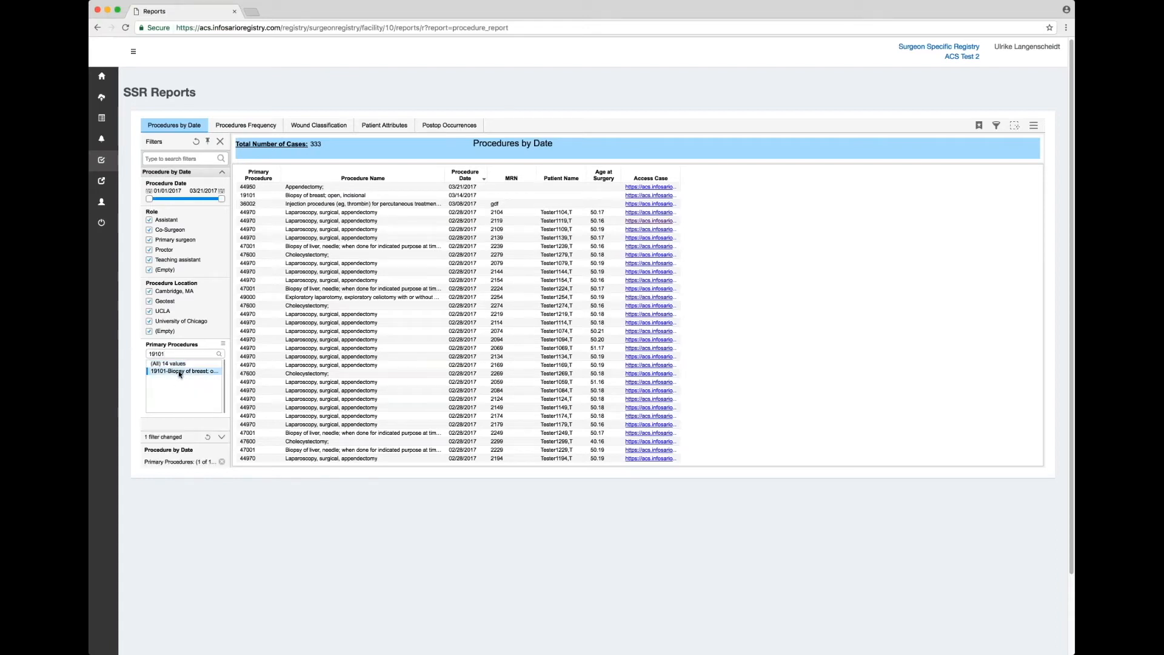
{"action": "double_click", "coordinate": [181, 352]}
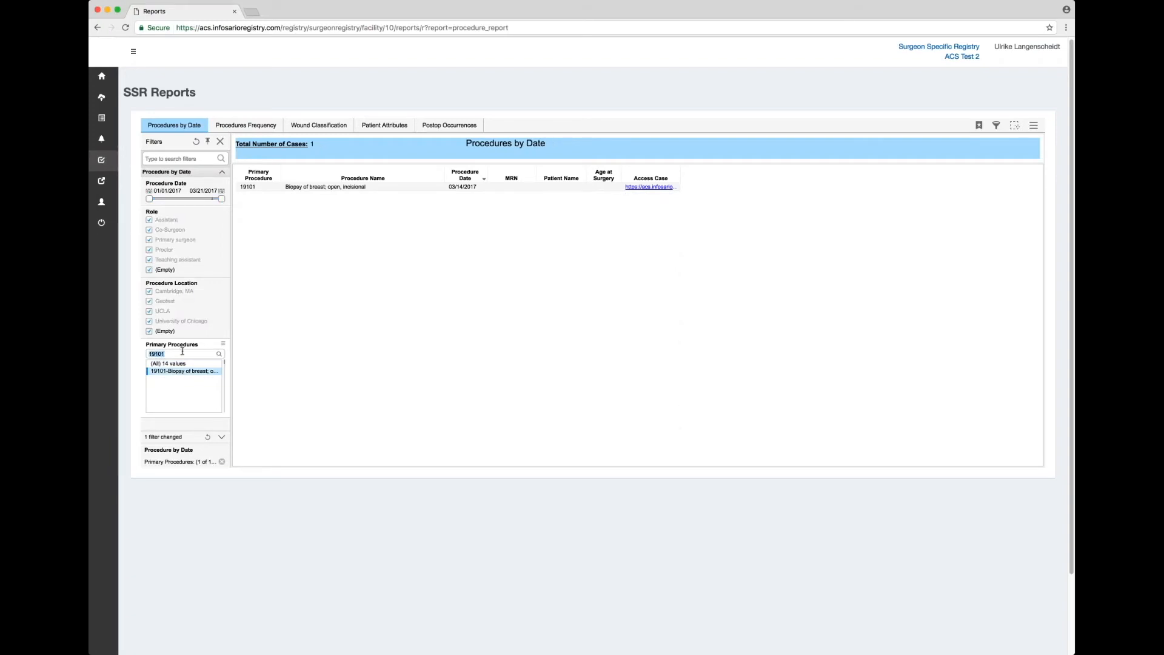
{"action": "key", "text": "BackSpace"}
{"action": "left_click", "coordinate": [222, 191]}
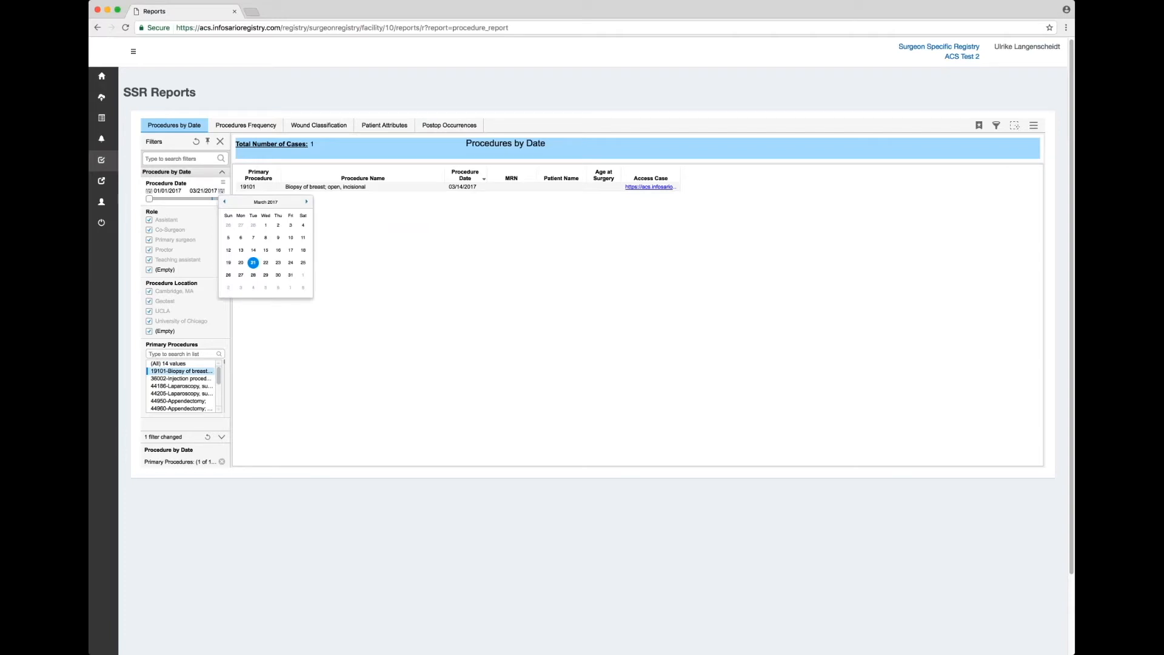
{"action": "left_click", "coordinate": [149, 191]}
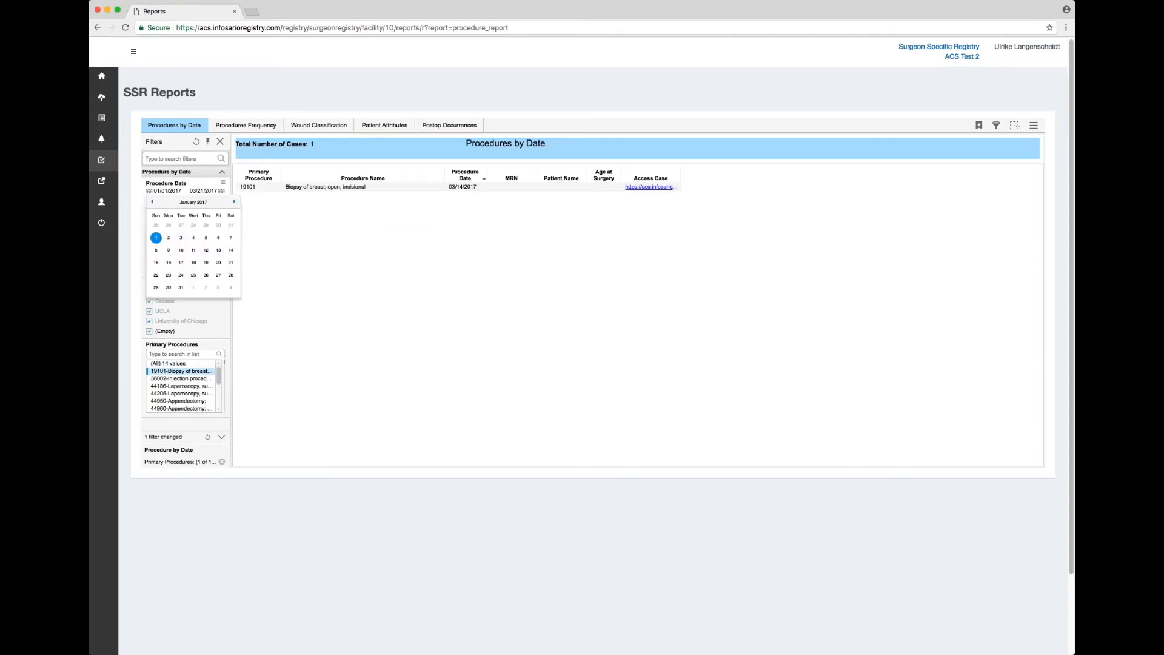
{"action": "left_click", "coordinate": [308, 249]}
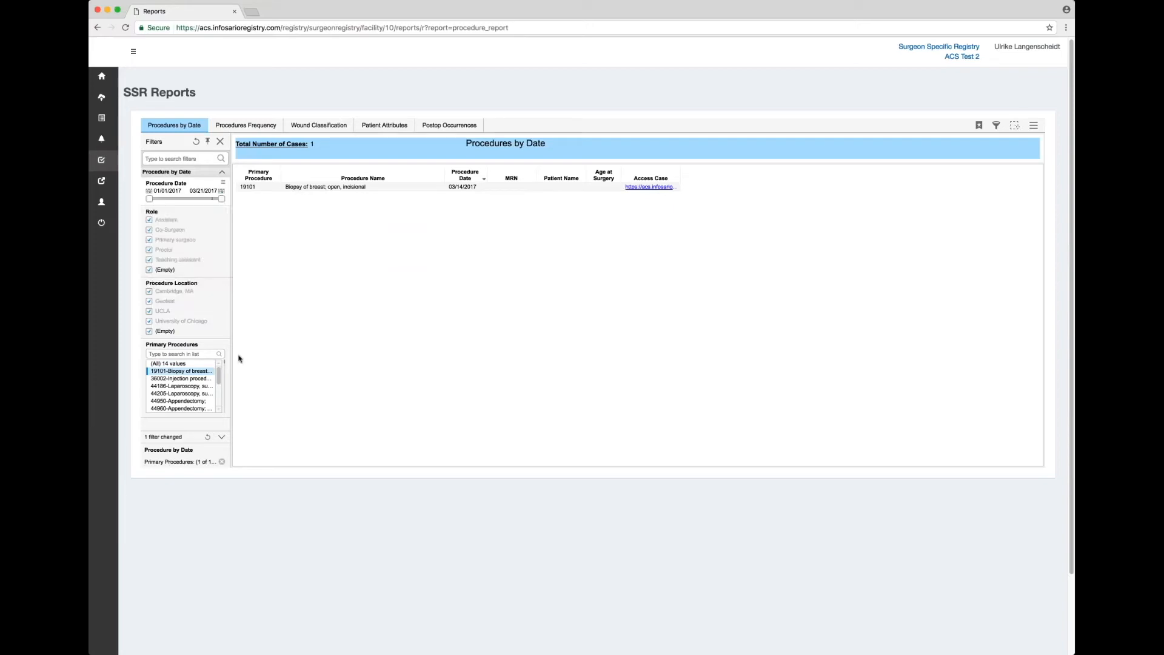
{"action": "left_click", "coordinate": [181, 364]}
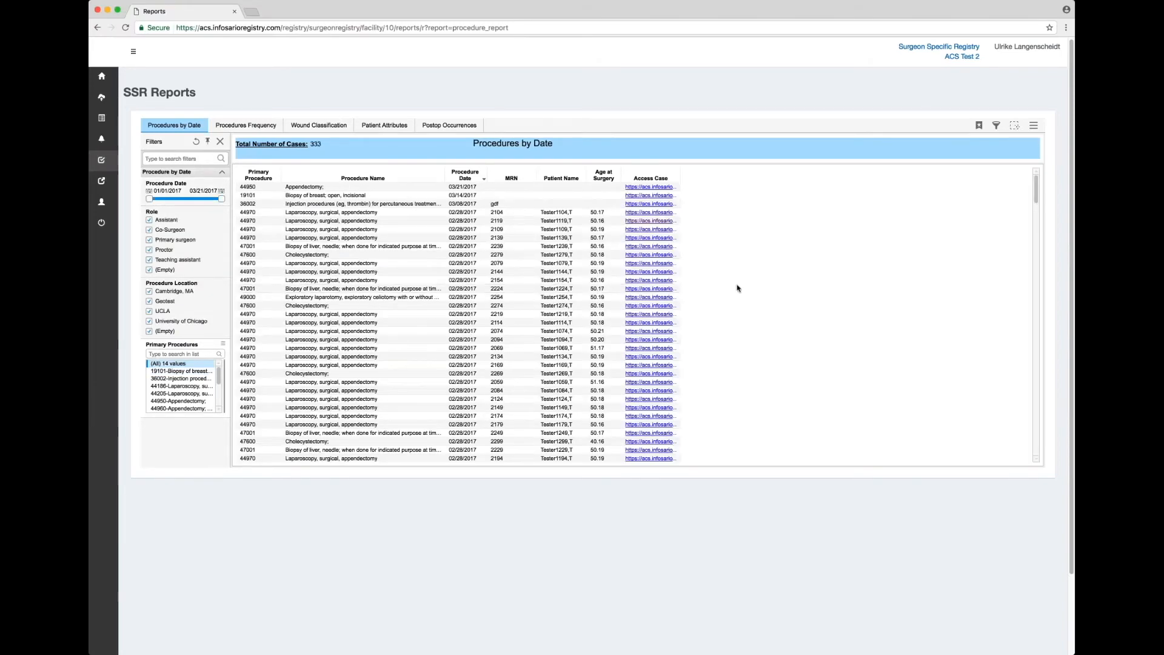
{"action": "scroll", "coordinate": [717, 300], "scroll_direction": "down", "scroll_amount": 5}
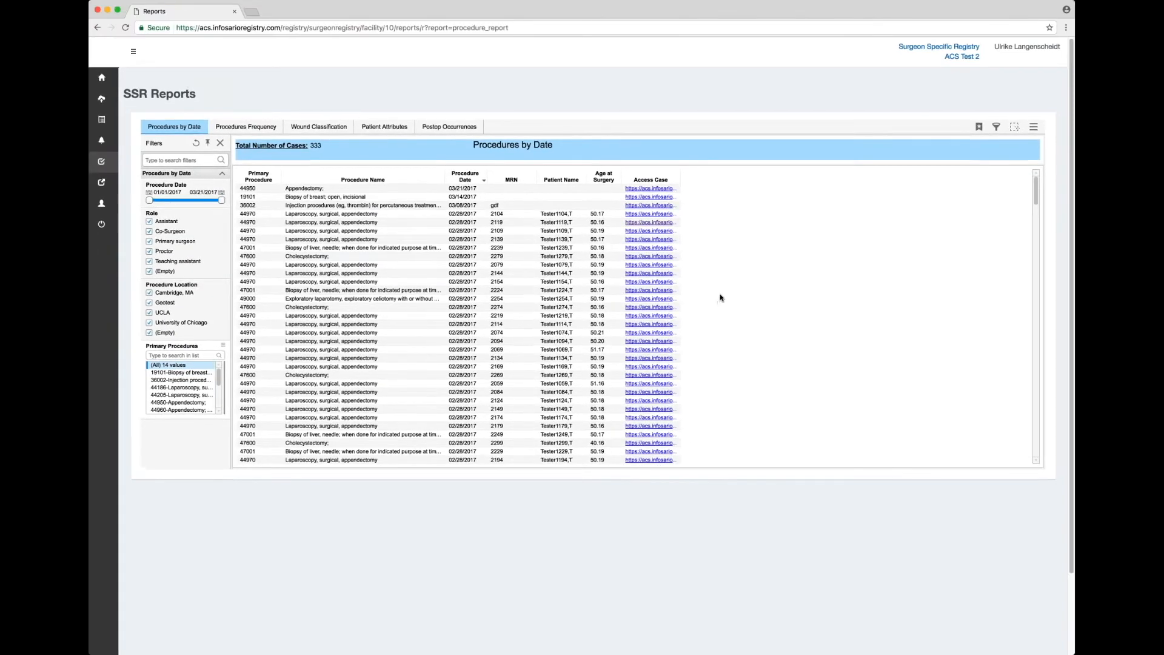
{"action": "scroll", "coordinate": [720, 297], "scroll_direction": "up", "scroll_amount": 5}
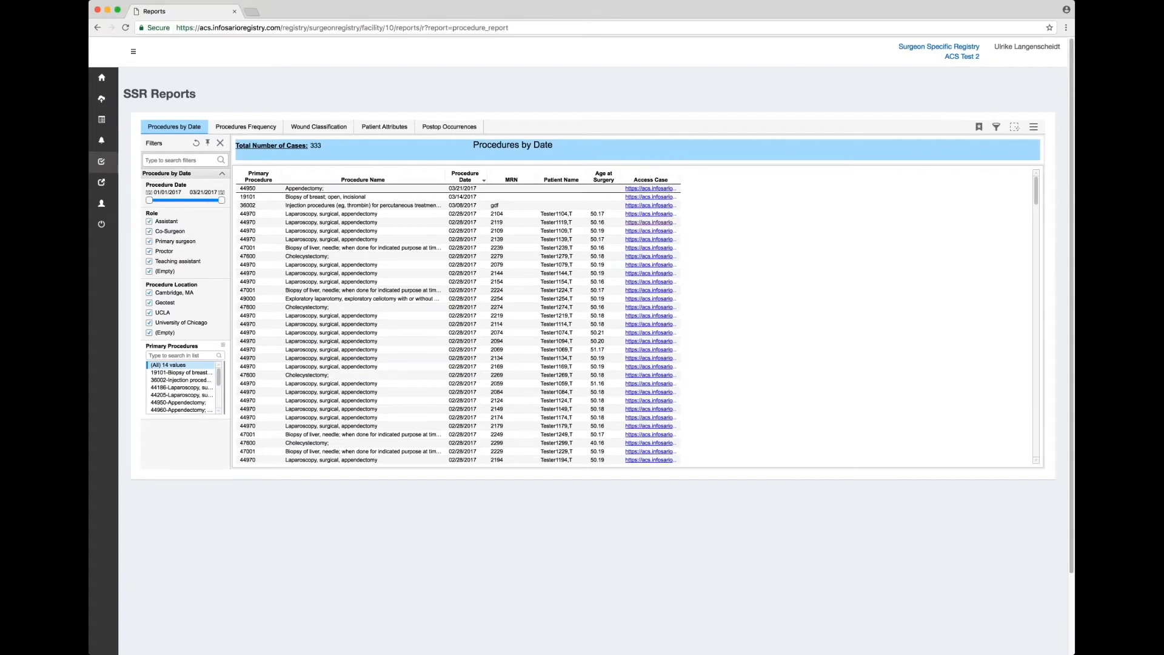
Open two cases via Access Case links in Case Log tabs, returning to Reports each time.
{"action": "left_click", "coordinate": [644, 189]}
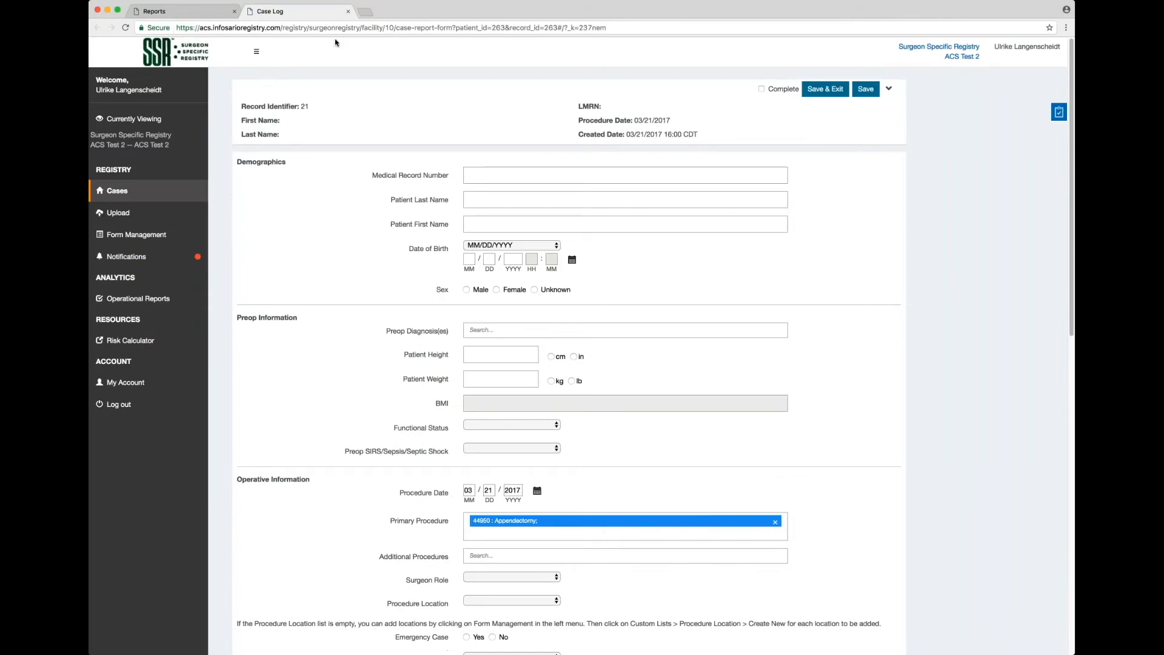
{"action": "left_click", "coordinate": [199, 13]}
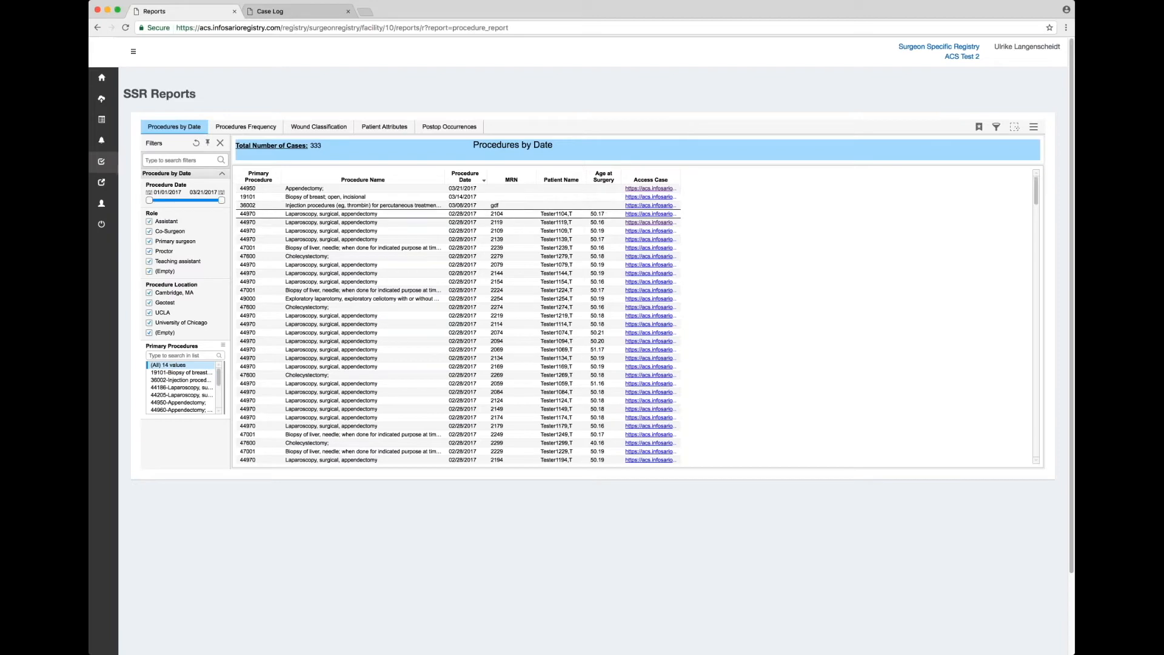
{"action": "left_click", "coordinate": [640, 217]}
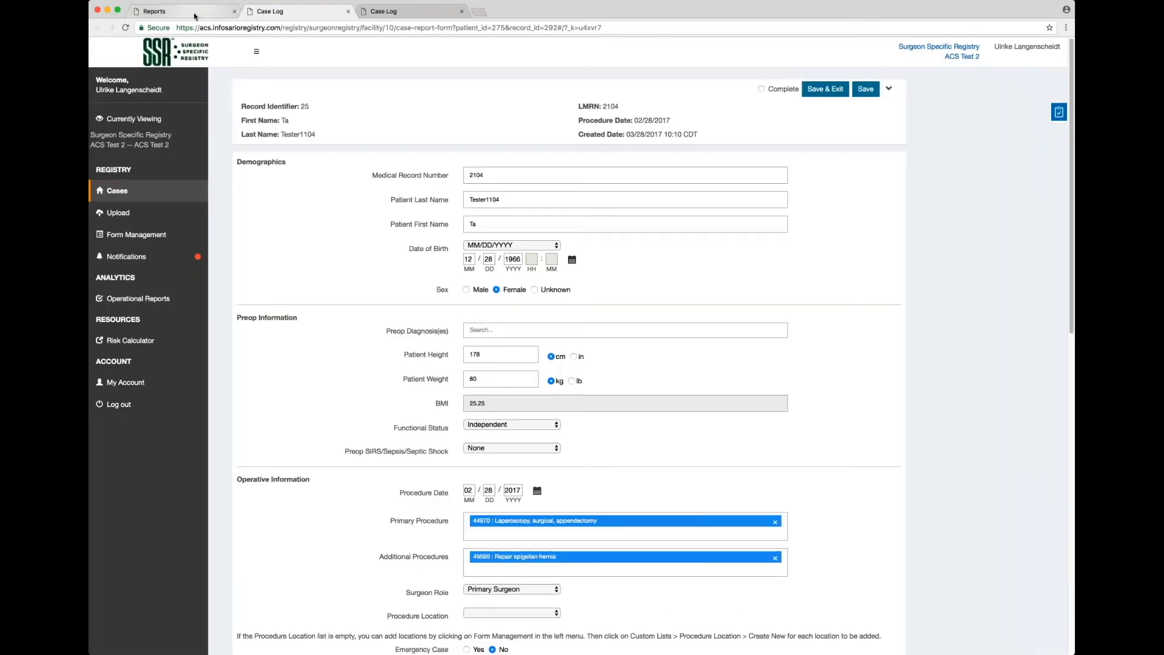
{"action": "left_click", "coordinate": [195, 16]}
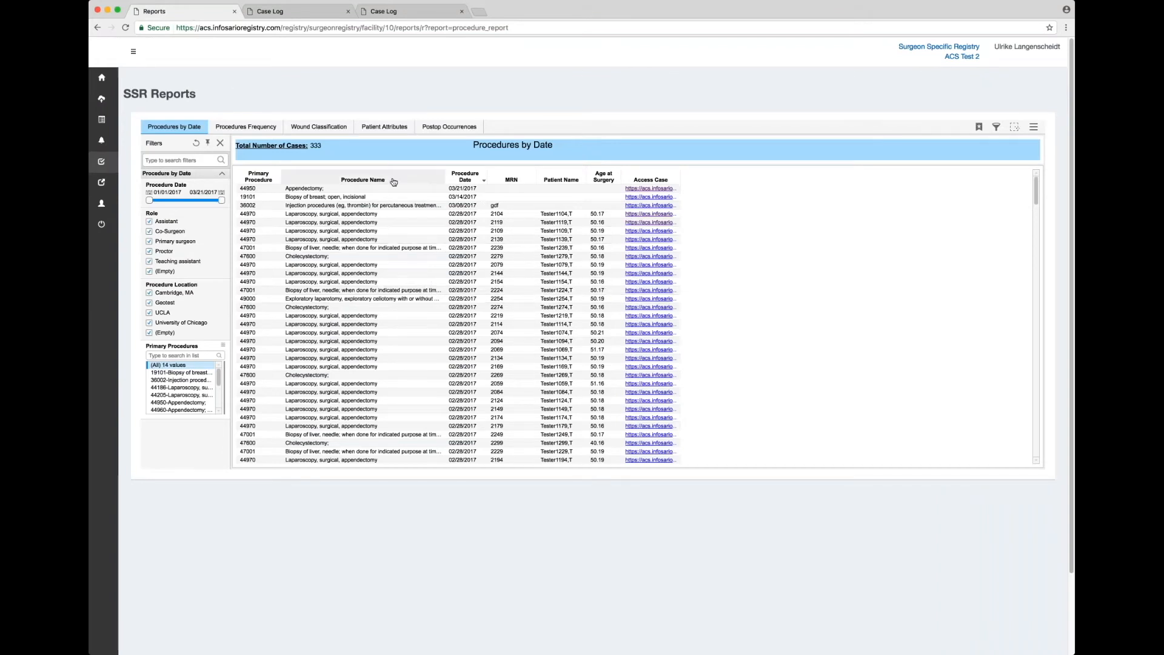
Sort Procedure Name ascending, descending, then none, and show the Procedures Frequency report.
{"action": "left_click", "coordinate": [432, 181]}
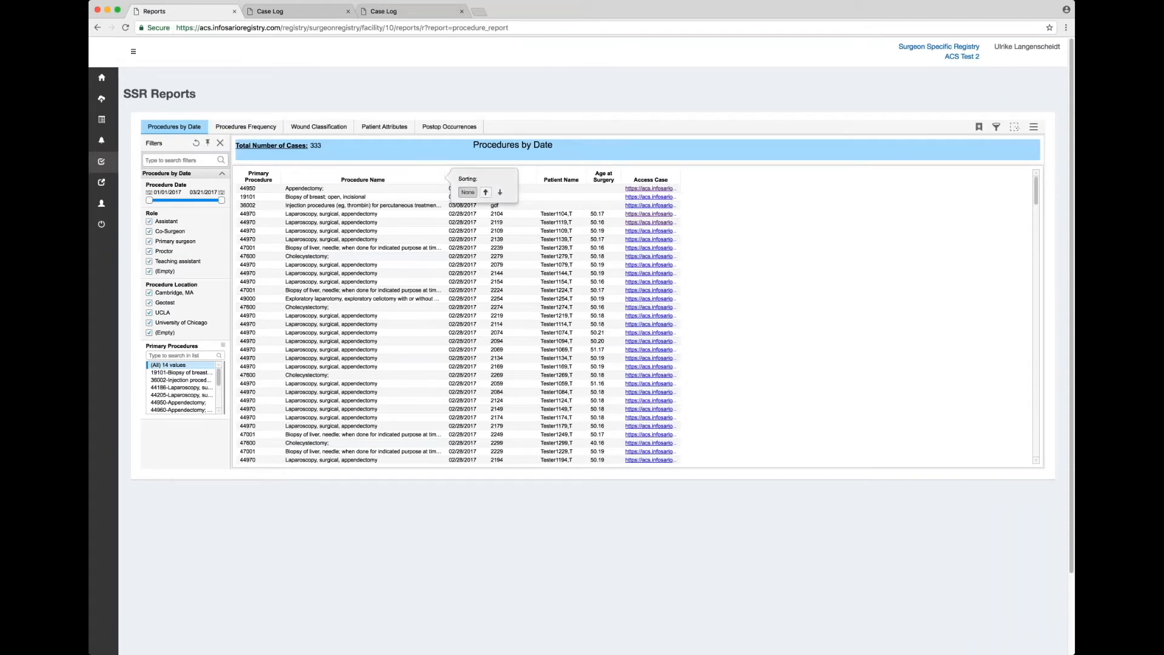
{"action": "left_click", "coordinate": [484, 192]}
{"action": "left_click", "coordinate": [432, 181]}
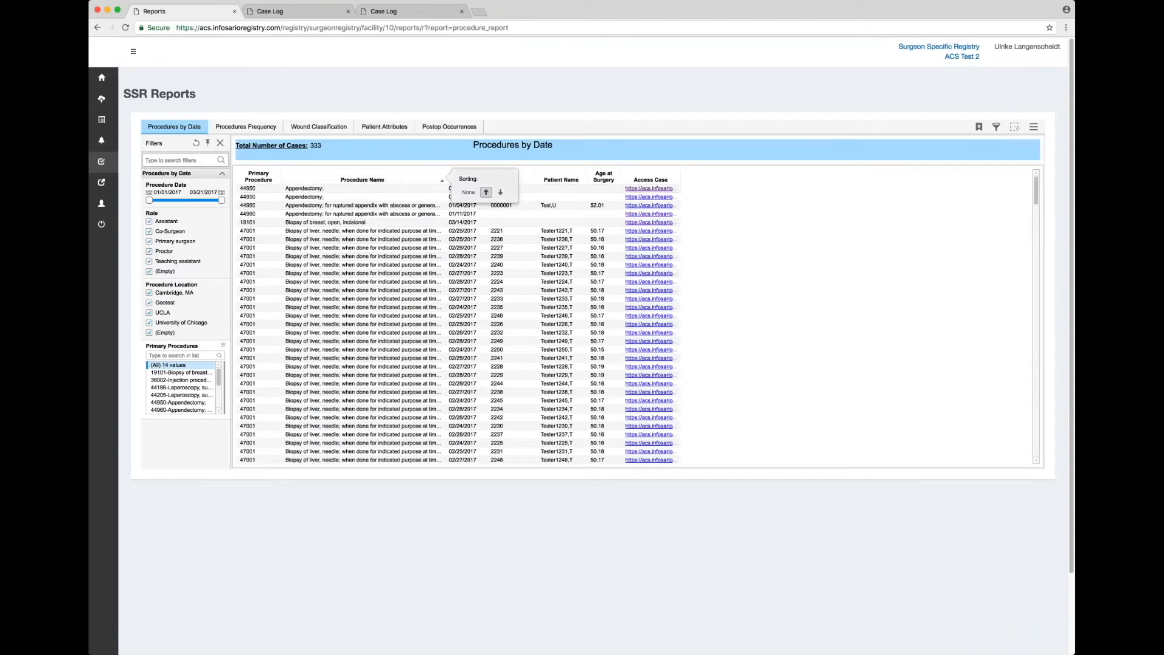
{"action": "left_click", "coordinate": [500, 193]}
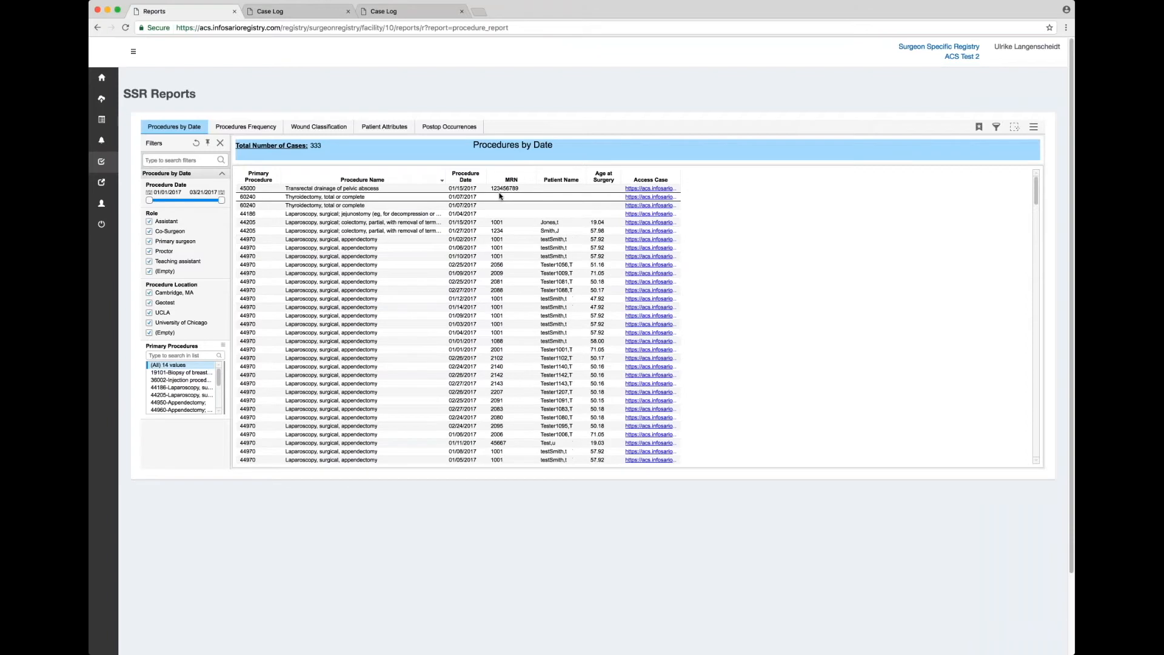
{"action": "left_click", "coordinate": [409, 180]}
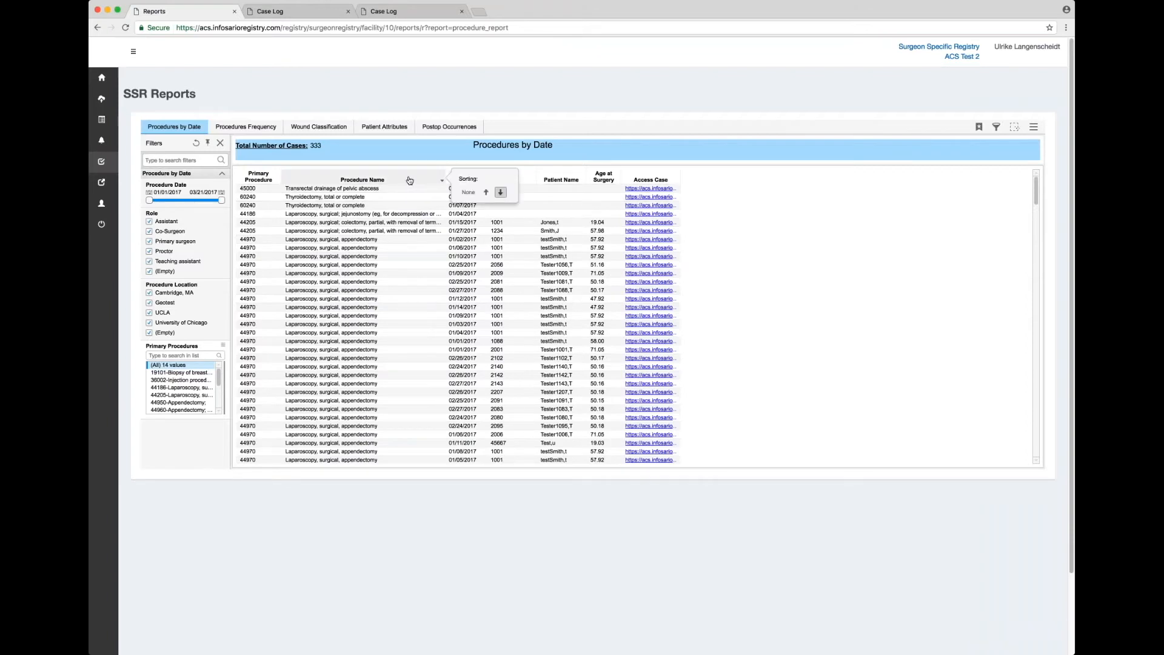
{"action": "left_click", "coordinate": [468, 192]}
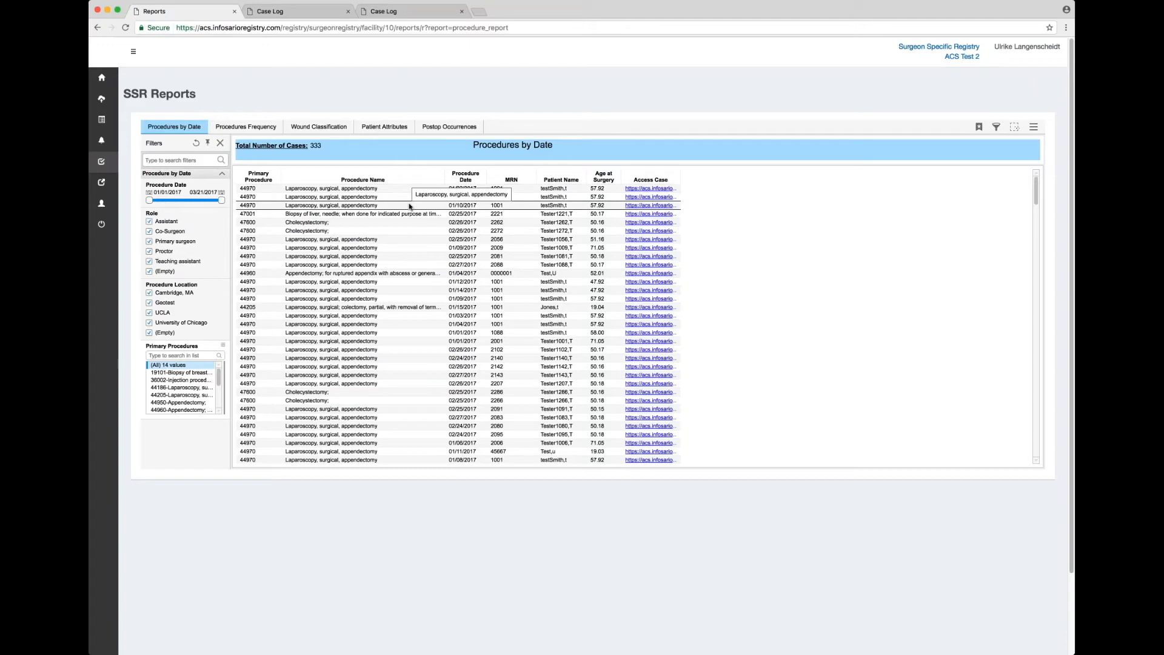
{"action": "left_click", "coordinate": [261, 130]}
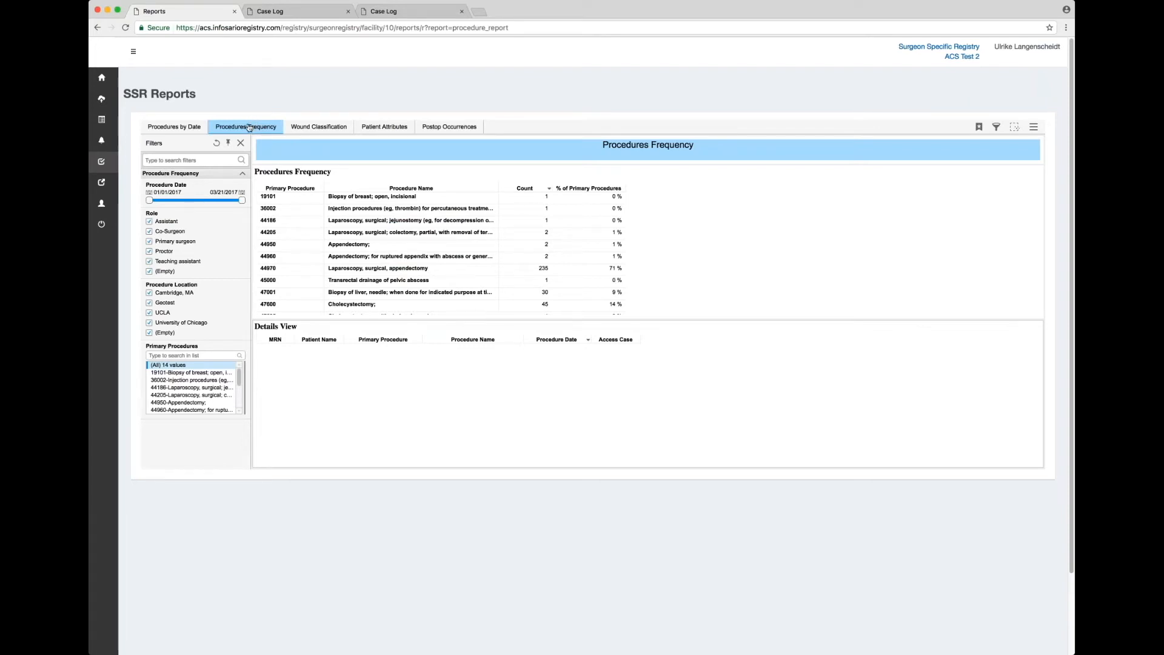
Enlarge the frequency table, list procedure 47001's cases, then show Wound Classification.
{"action": "left_click_drag", "start_coordinate": [645, 319], "coordinate": [655, 395]}
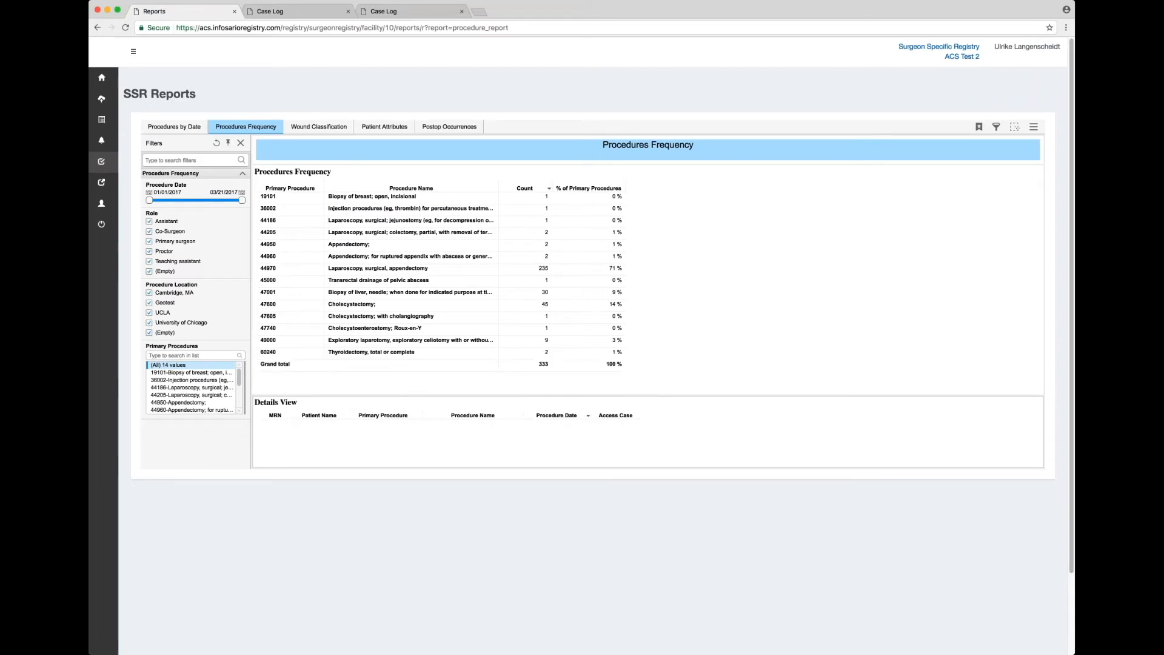
{"action": "left_click", "coordinate": [541, 293]}
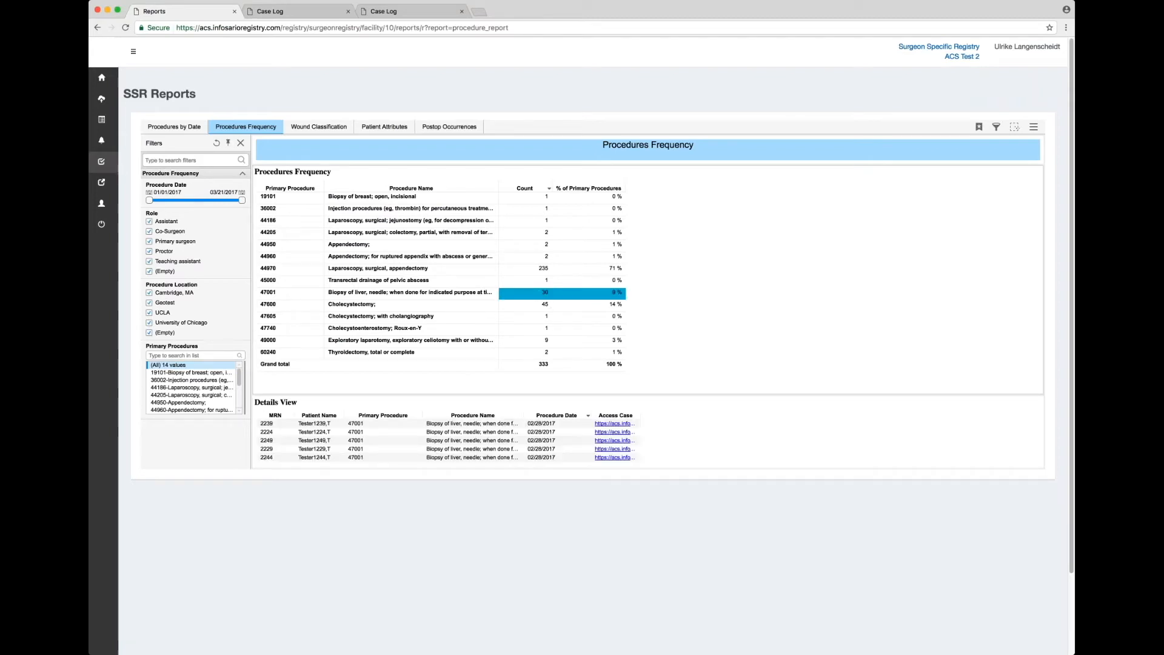
{"action": "scroll", "coordinate": [639, 442], "scroll_direction": "down", "scroll_amount": 2}
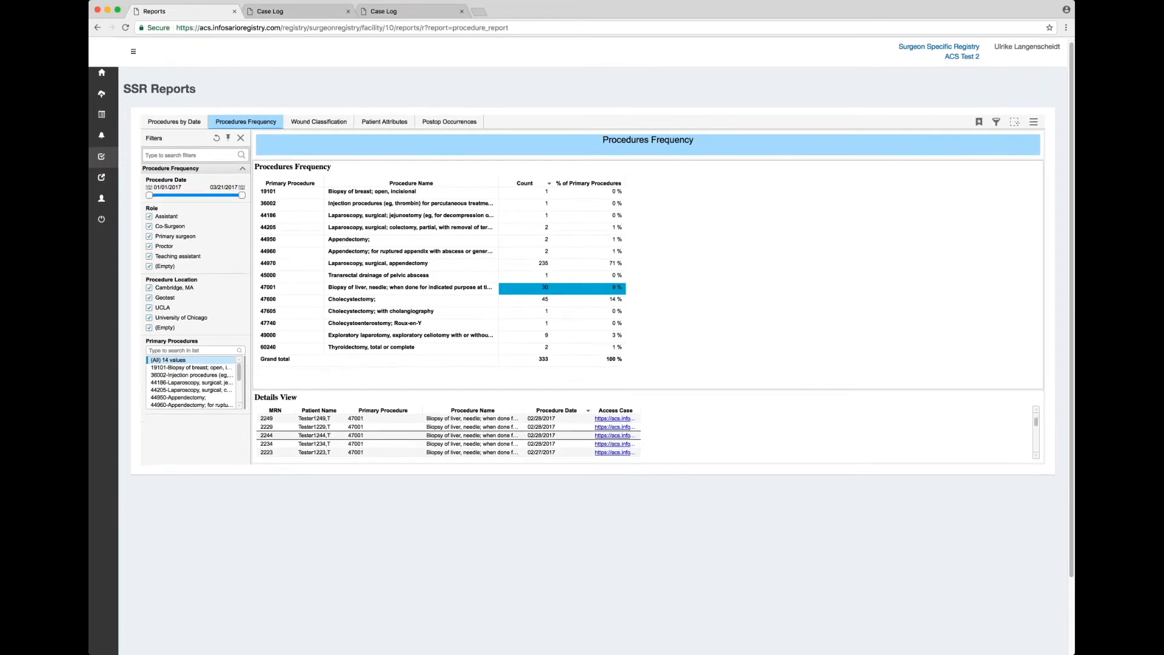
{"action": "scroll", "coordinate": [606, 428], "scroll_direction": "down", "scroll_amount": 5}
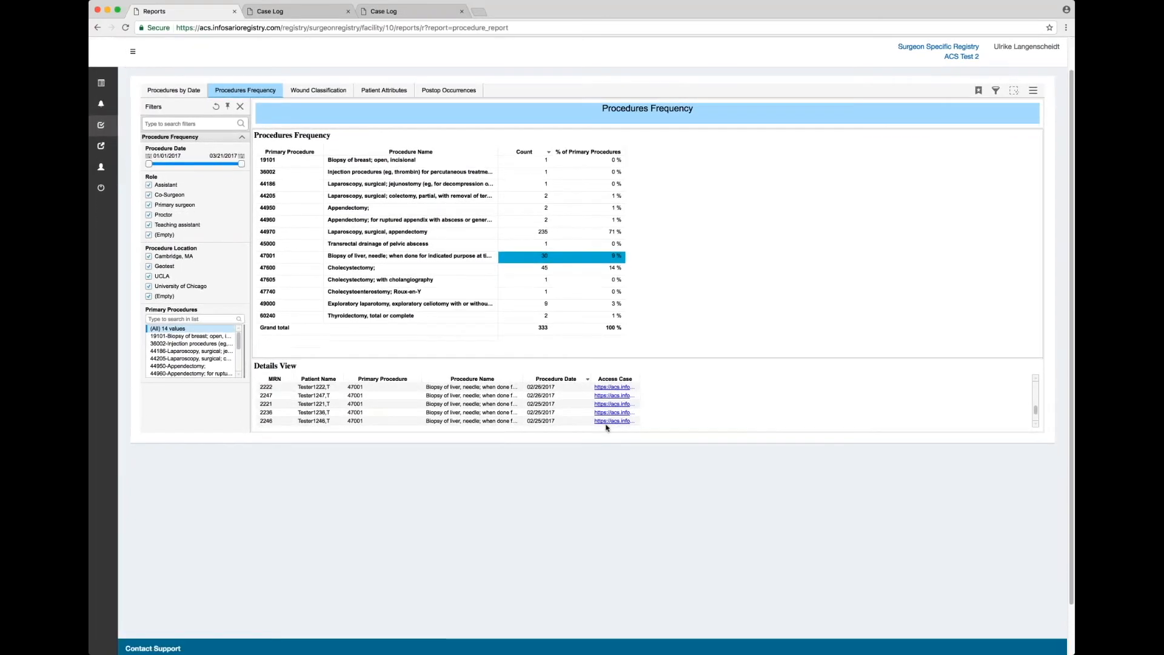
{"action": "scroll", "coordinate": [606, 427], "scroll_direction": "up", "scroll_amount": 6}
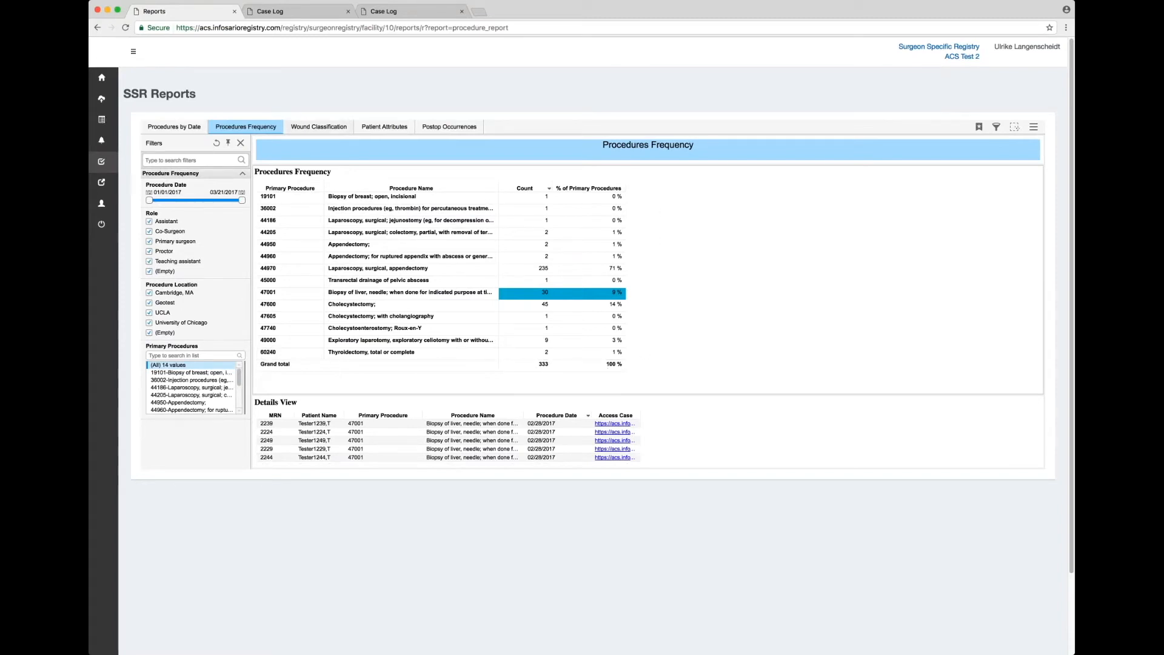
{"action": "left_click", "coordinate": [313, 131]}
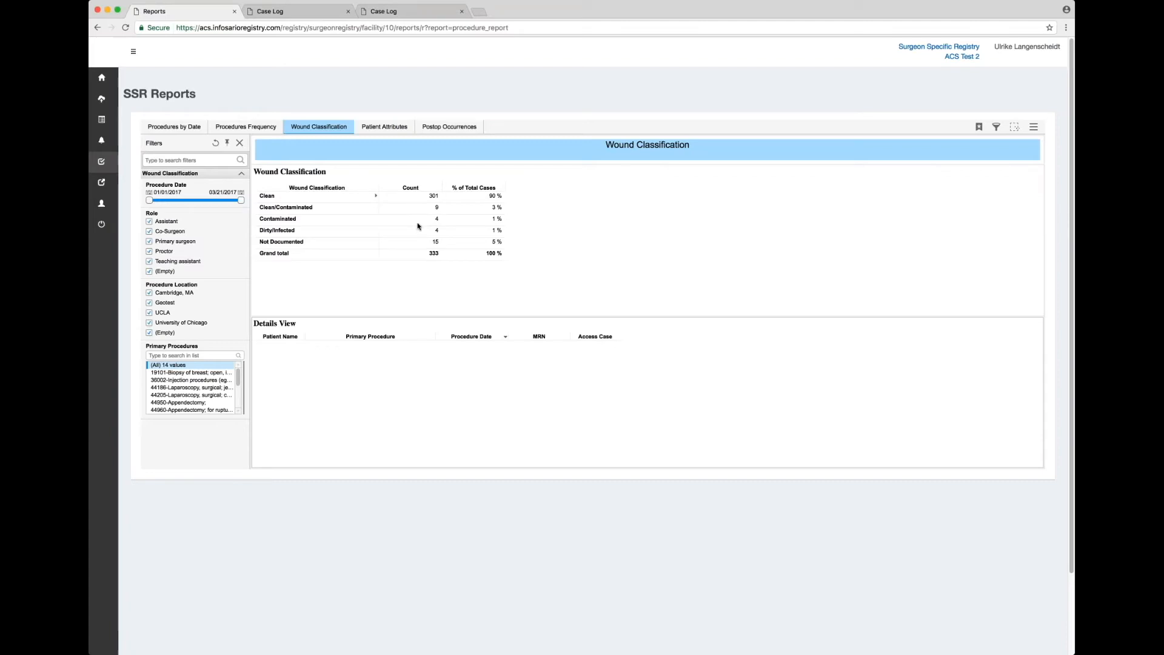
Show the Contaminated cases from the Wound Classification table, then open Patient Attributes.
{"action": "left_click", "coordinate": [439, 220]}
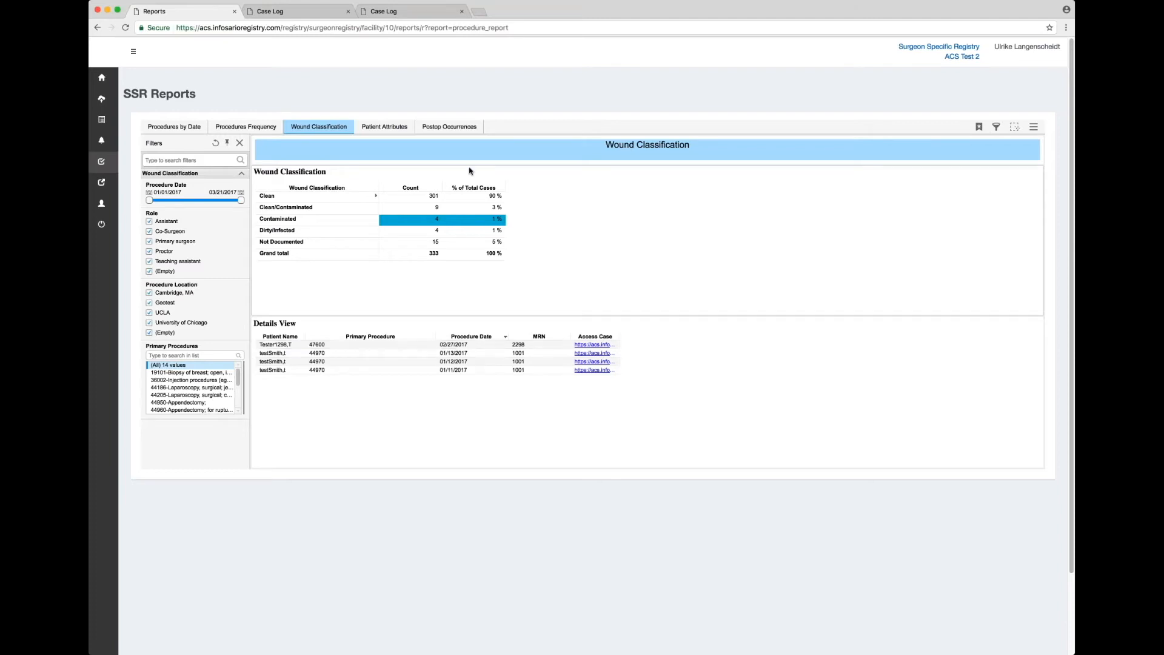
{"action": "scroll", "coordinate": [429, 161], "scroll_direction": "down", "scroll_amount": 1}
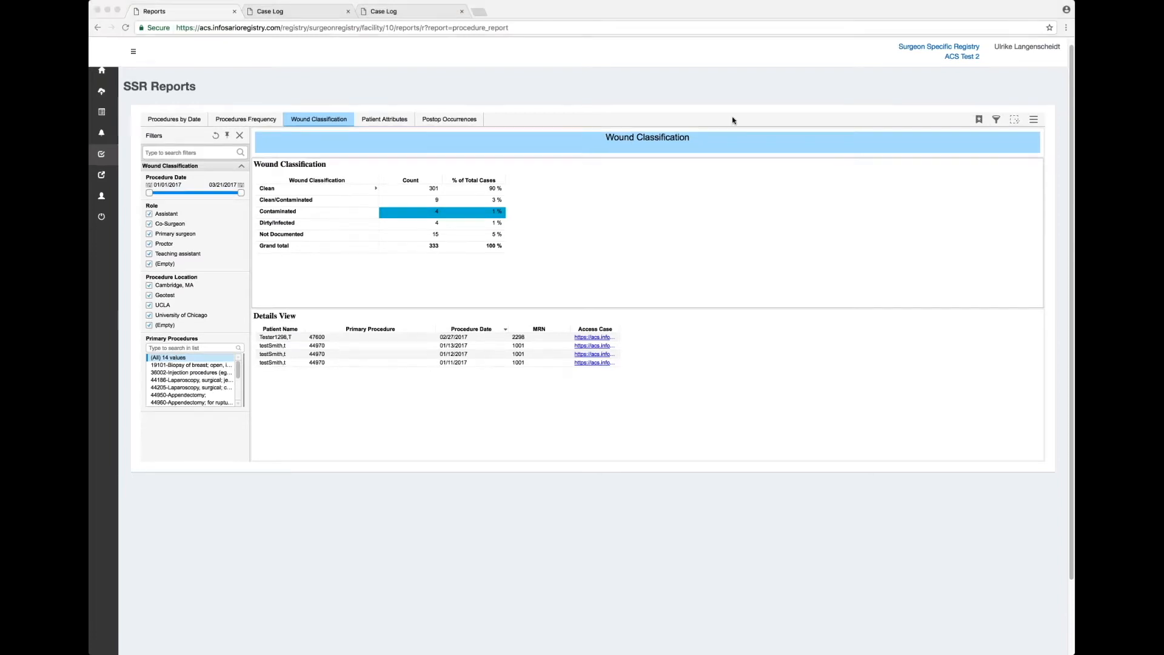
{"action": "left_click", "coordinate": [388, 120]}
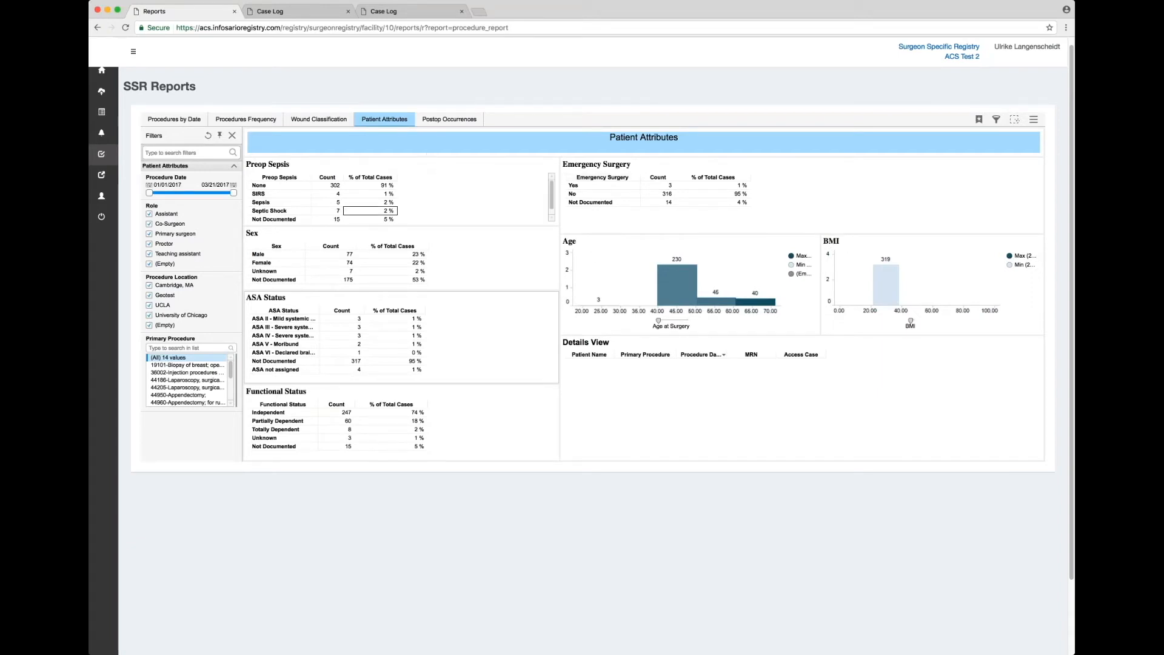
Filter Patient Attributes to Preop Sepsis cases, then to the 2 ASA V - Moribund cases.
{"action": "left_click", "coordinate": [333, 203]}
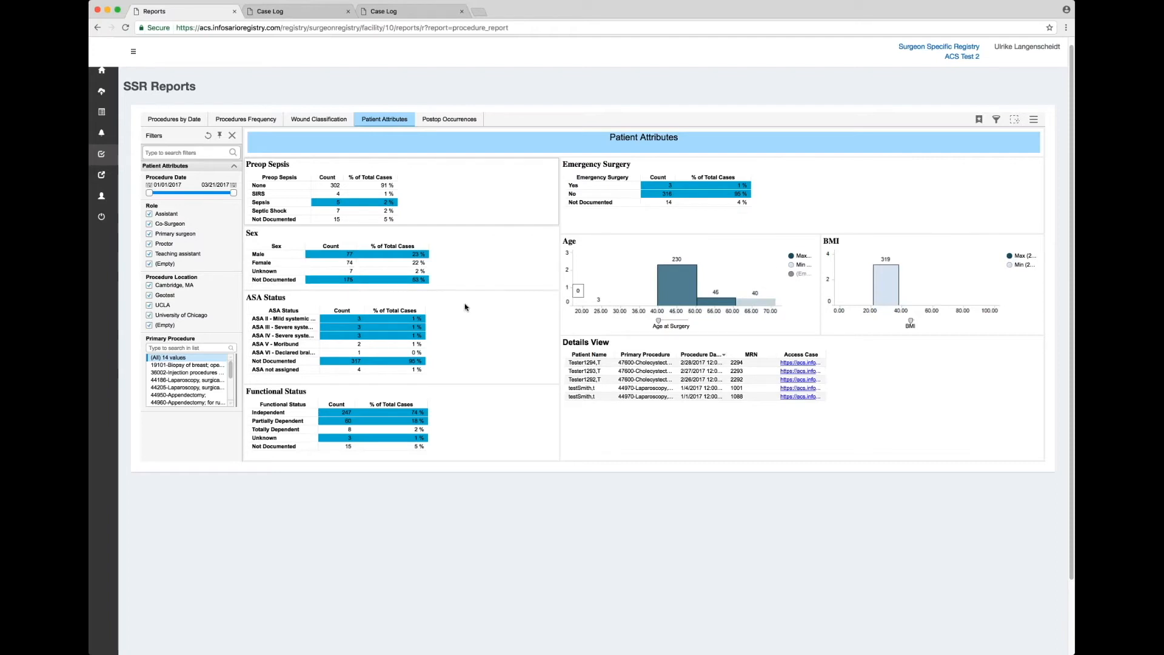
{"action": "mouse_move", "coordinate": [350, 347]}
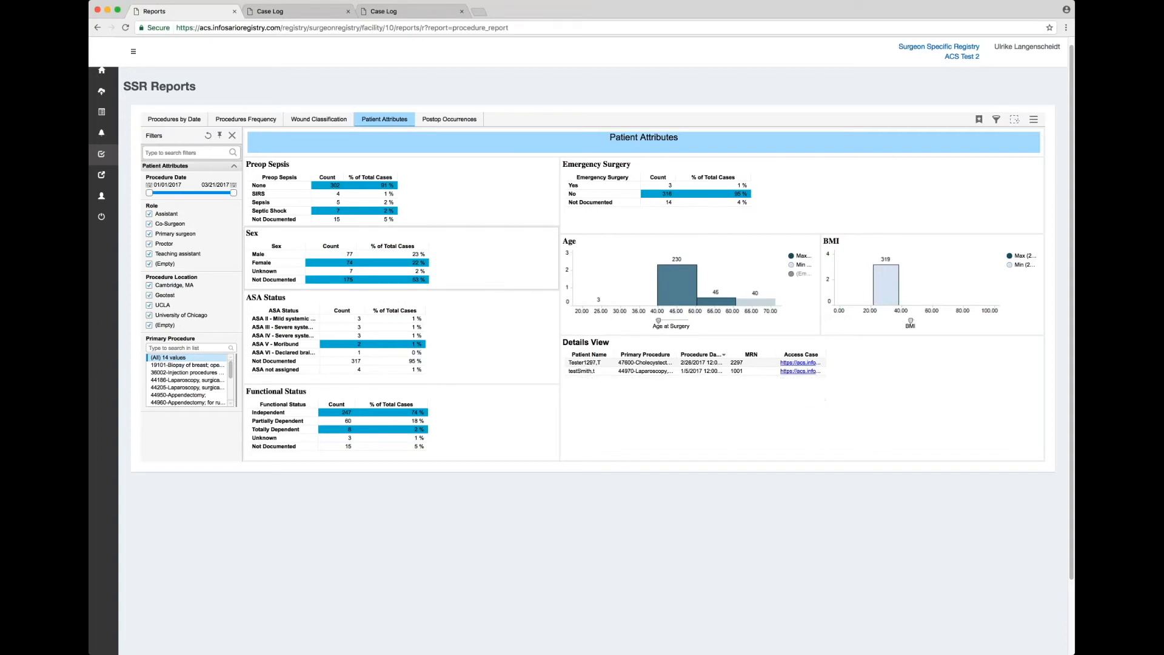
Set the Age at Surgery histogram to 8 bins and the BMI histogram to 98 bins.
{"action": "left_click", "coordinate": [657, 320]}
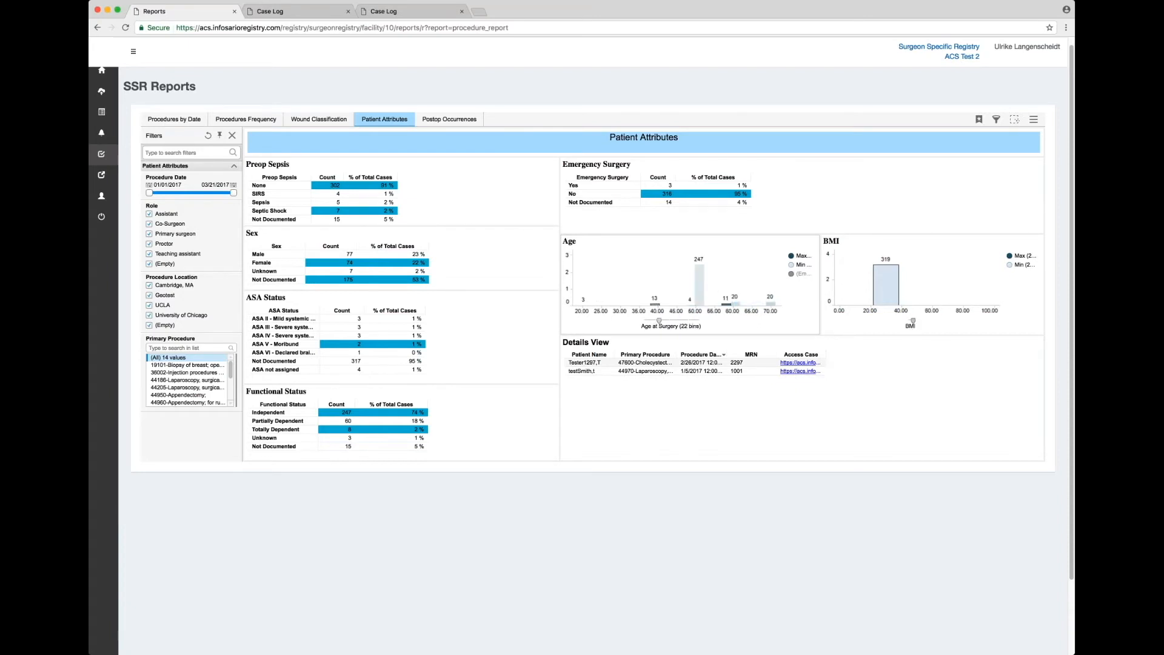
{"action": "mouse_move", "coordinate": [913, 322]}
{"action": "left_mouse_down"}
{"action": "mouse_move", "coordinate": [934, 320]}
{"action": "mouse_move", "coordinate": [914, 322]}
{"action": "left_mouse_up"}
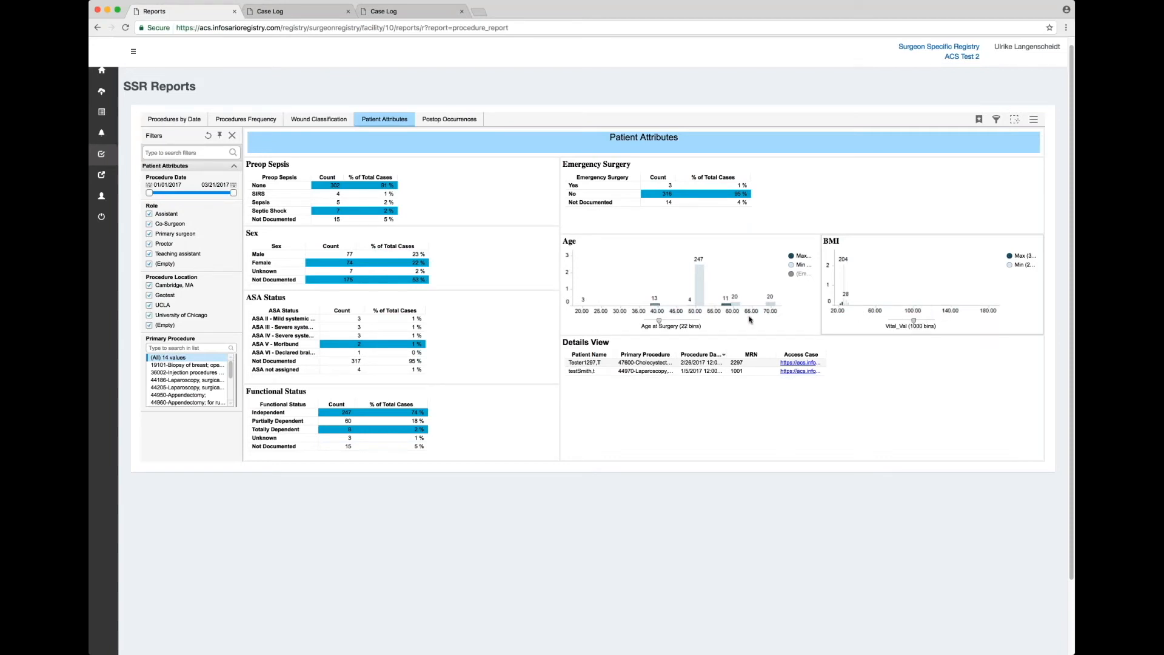
{"action": "left_click_drag", "start_coordinate": [659, 322], "coordinate": [649, 320]}
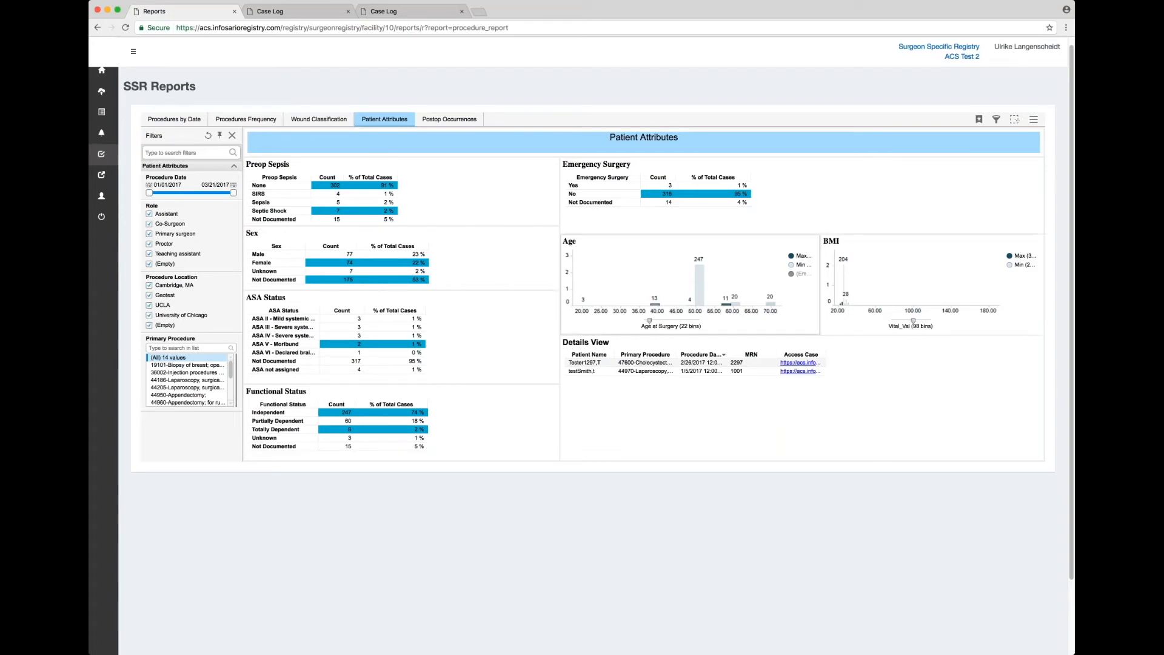
In Postop Occurrences, list the 30-Day Unplanned Return to OR cases, then the Pneumonia cases.
{"action": "left_click", "coordinate": [450, 119]}
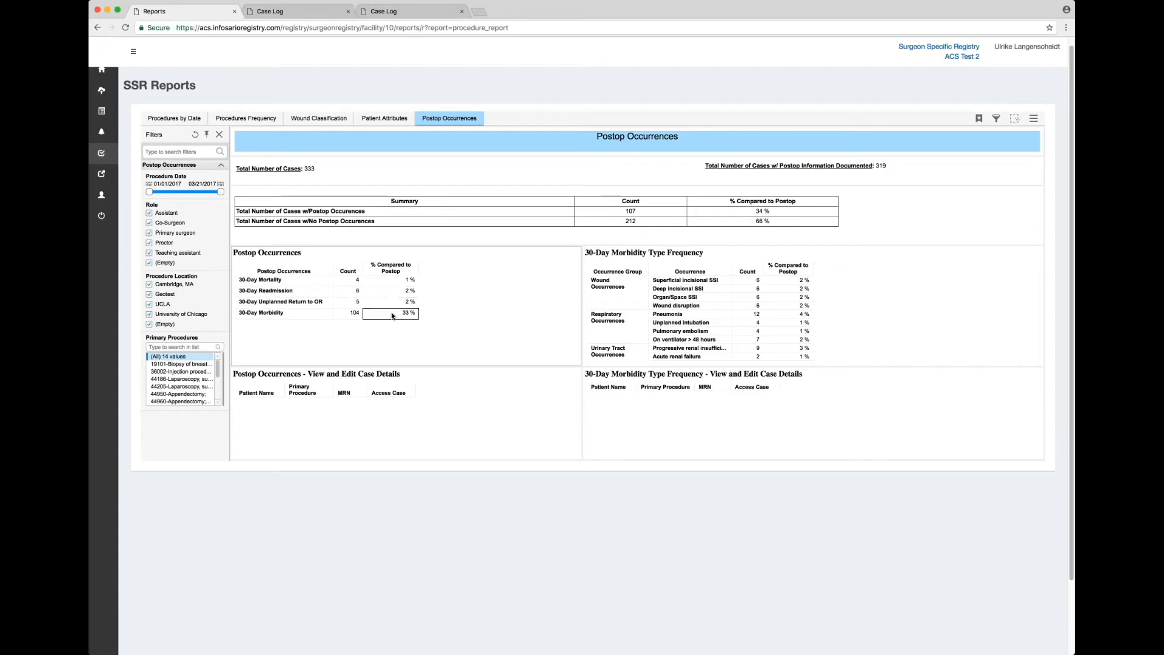
{"action": "left_click", "coordinate": [352, 301]}
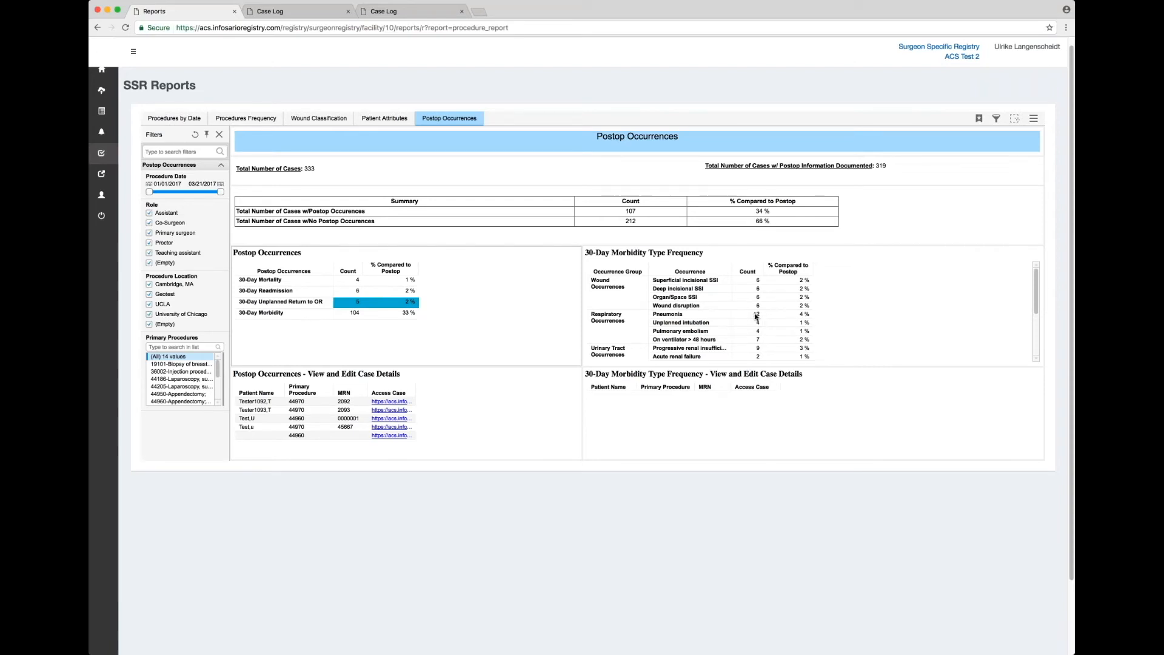
{"action": "left_click", "coordinate": [756, 315]}
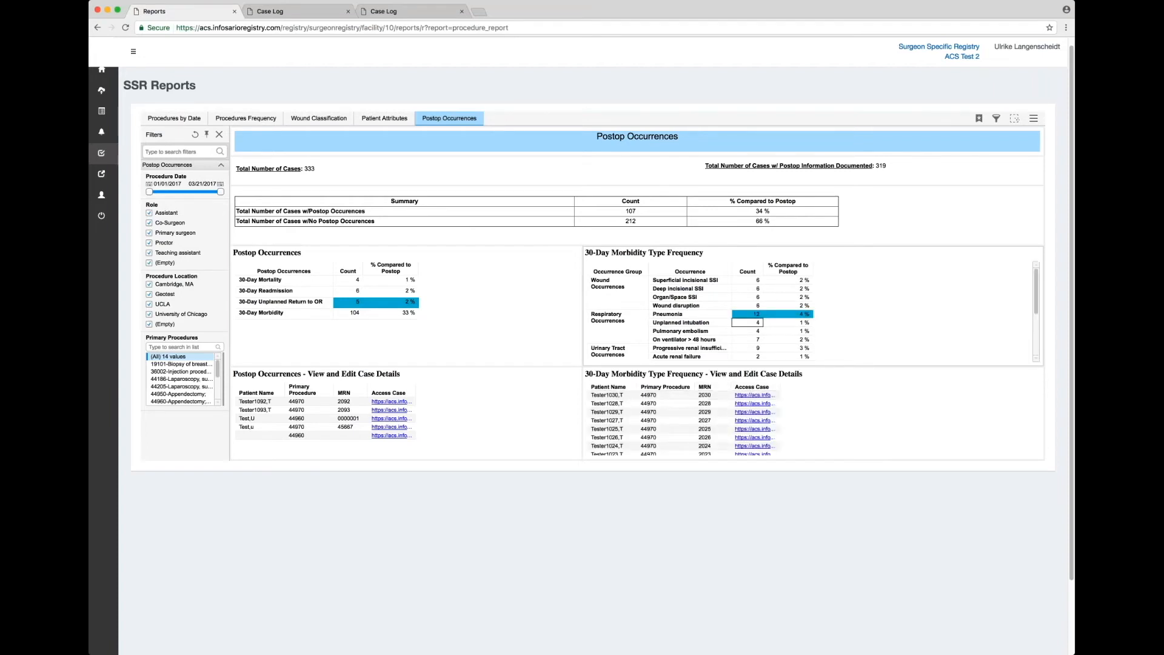
{"action": "scroll", "coordinate": [694, 328], "scroll_direction": "down", "scroll_amount": 5}
{"action": "scroll", "coordinate": [694, 327], "scroll_direction": "down", "scroll_amount": 3}
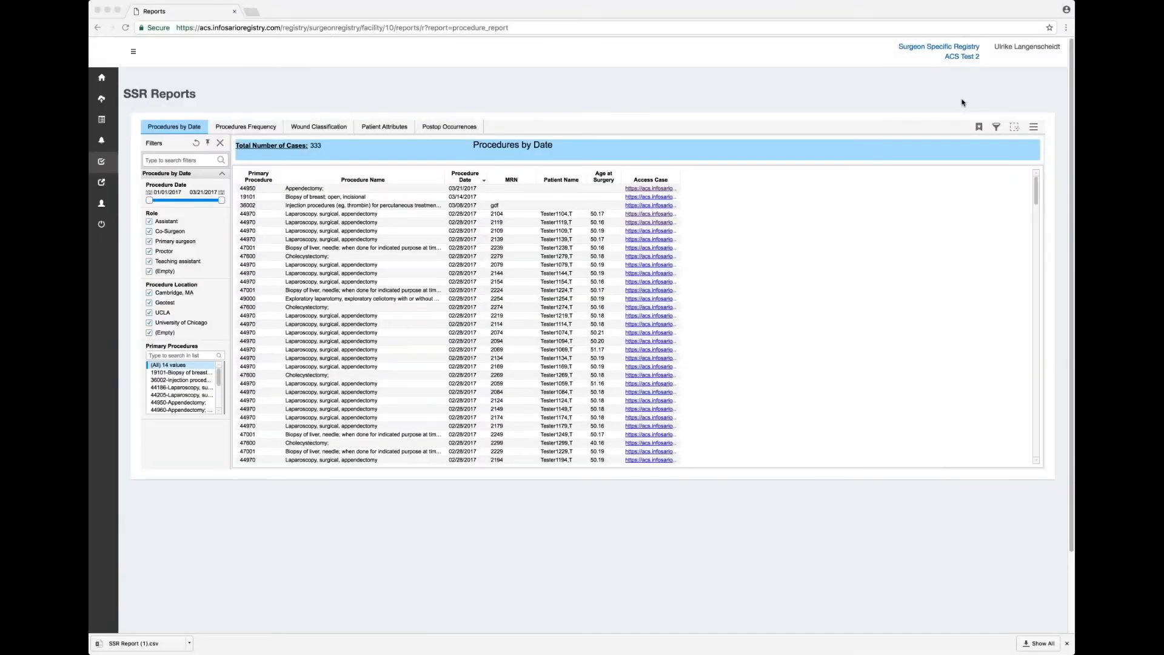
Show the Export submenu in the Procedures by Date report's menu.
{"action": "left_click", "coordinate": [910, 253]}
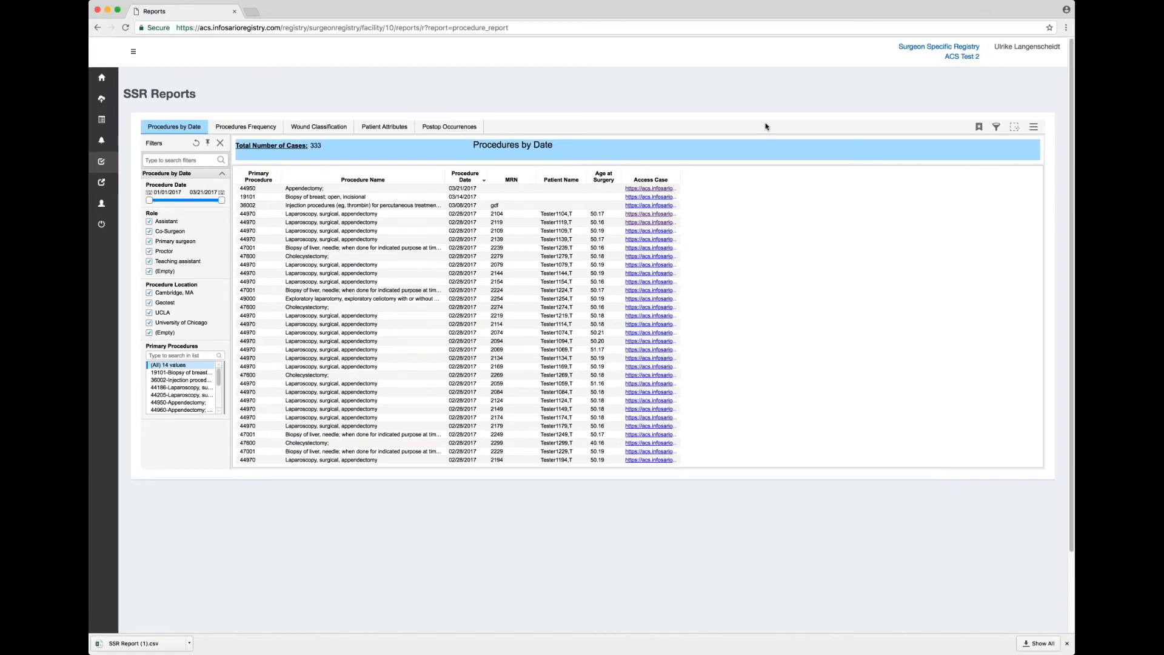
{"action": "left_click", "coordinate": [1034, 127]}
{"action": "mouse_move", "coordinate": [983, 214]}
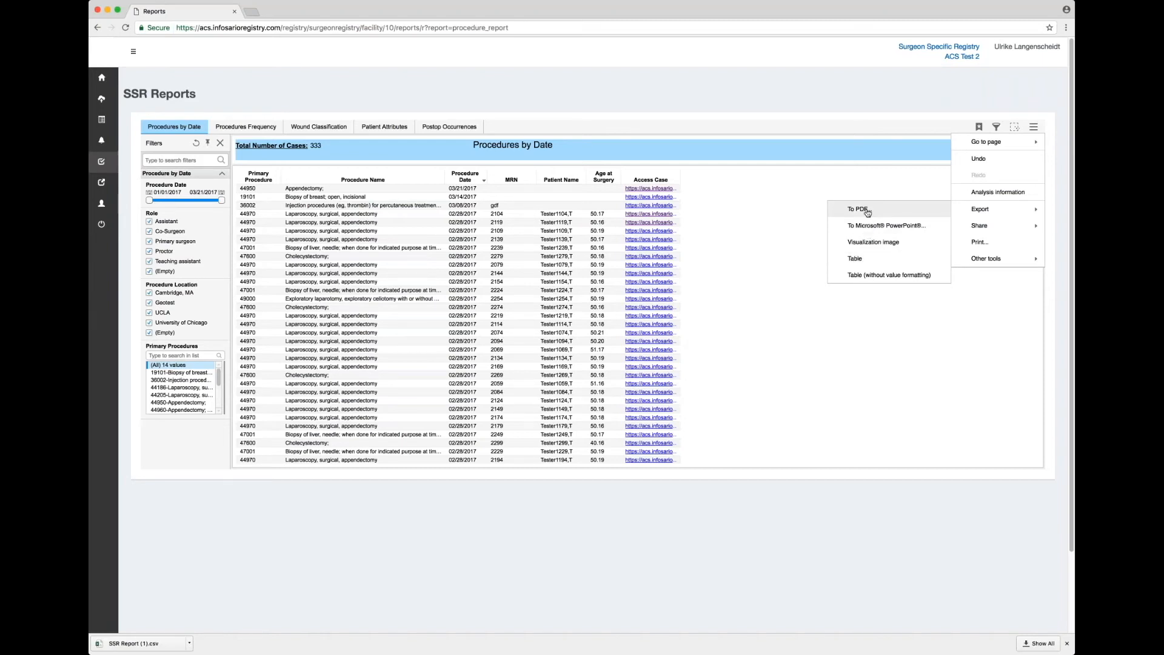
Export the Wound Classification report to PDF with default settings.
{"action": "left_click", "coordinate": [332, 128]}
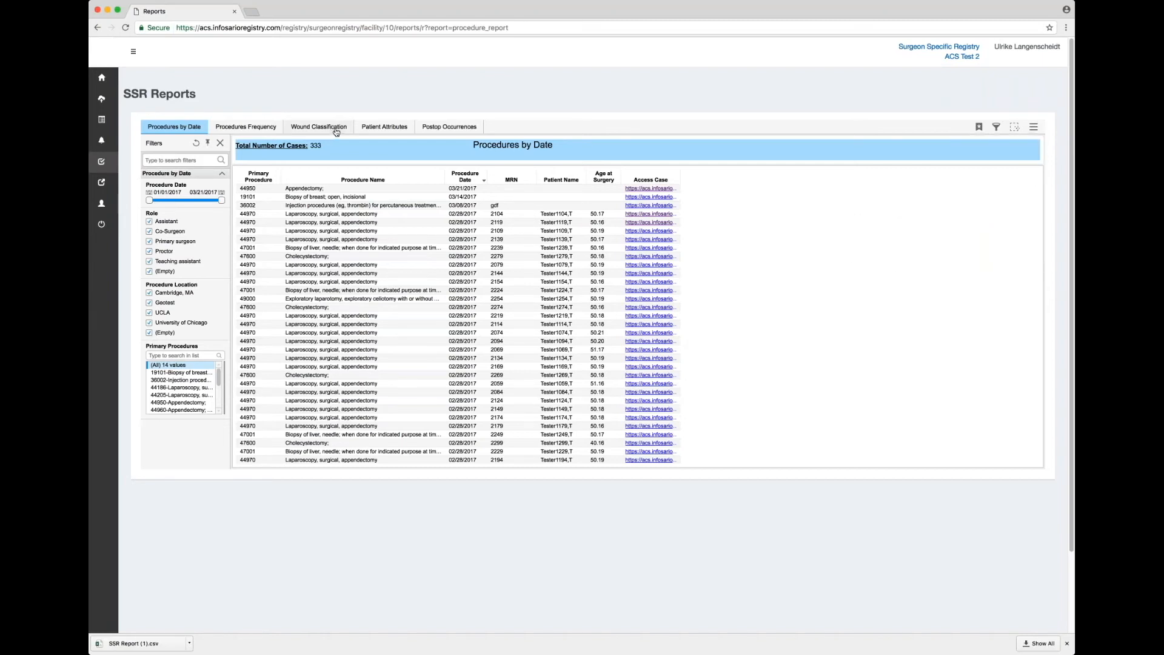
{"action": "left_click", "coordinate": [1034, 127]}
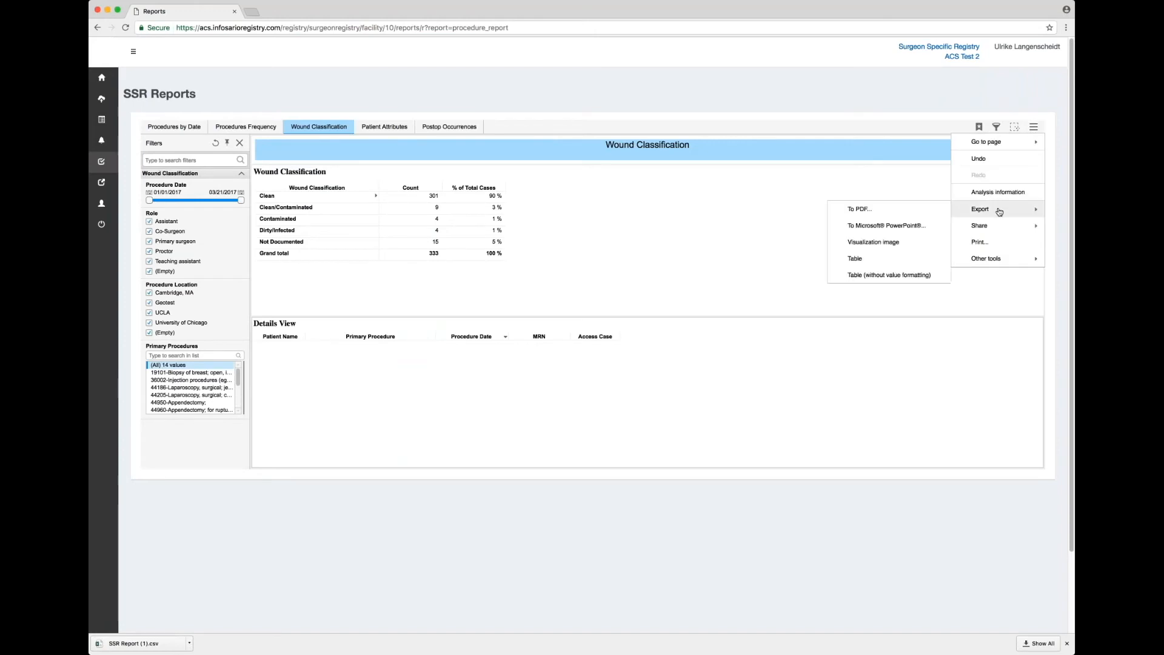
{"action": "left_click", "coordinate": [860, 210]}
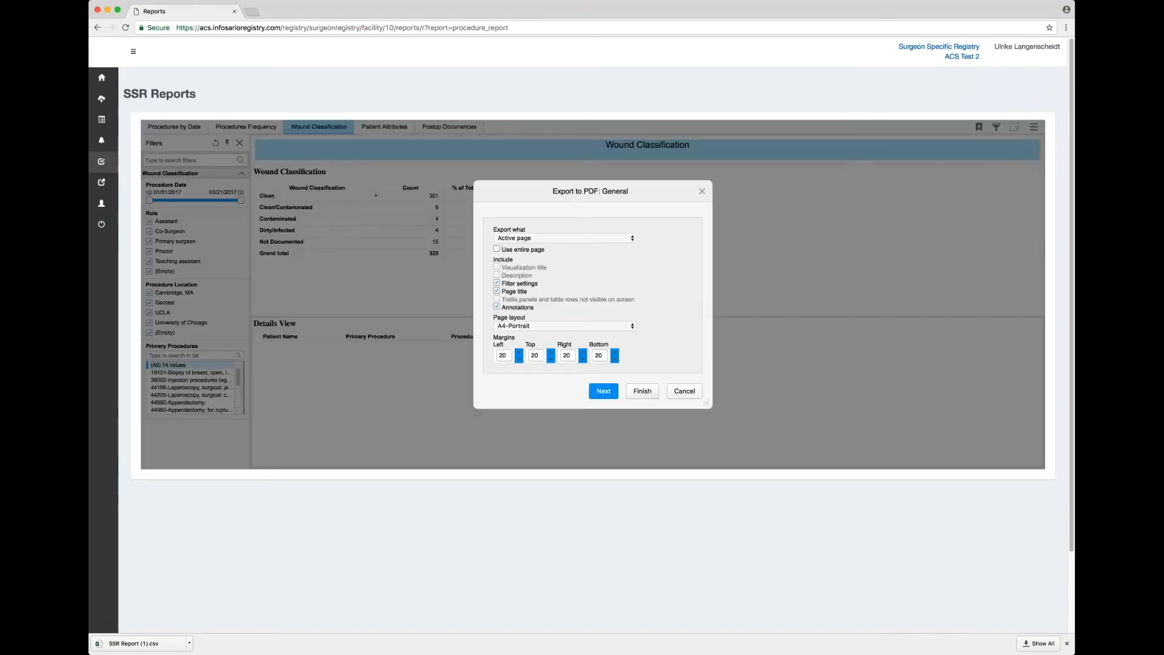
{"action": "left_click", "coordinate": [642, 391]}
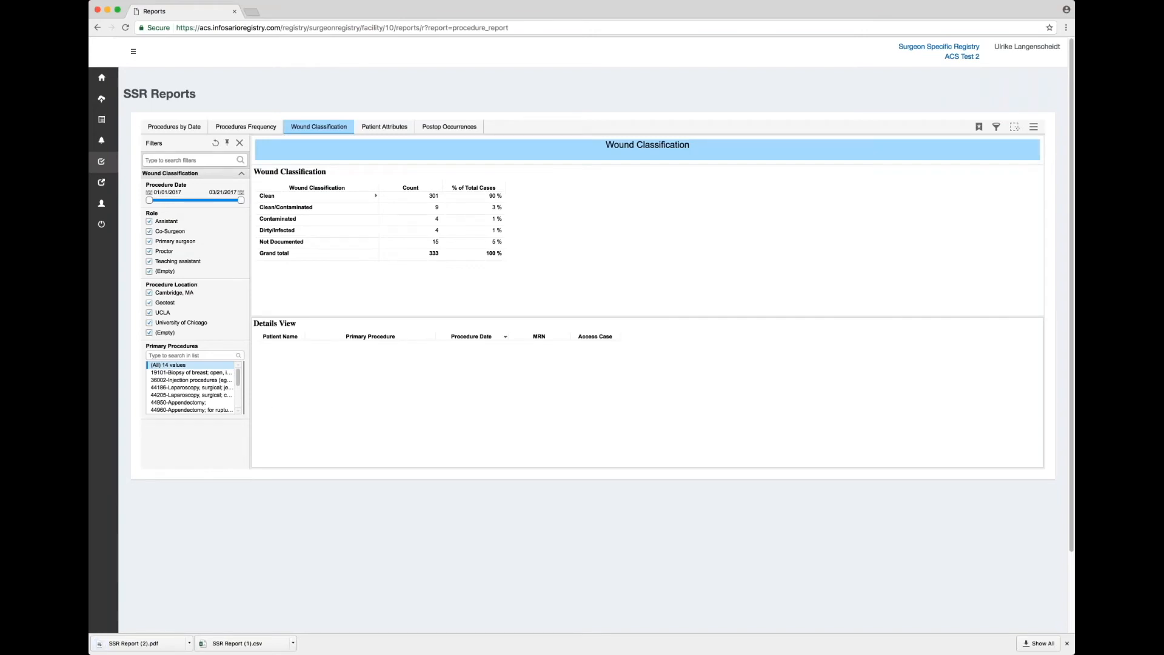
Export the Wound Classification report's table as a CSV file.
{"action": "left_click", "coordinate": [1033, 127]}
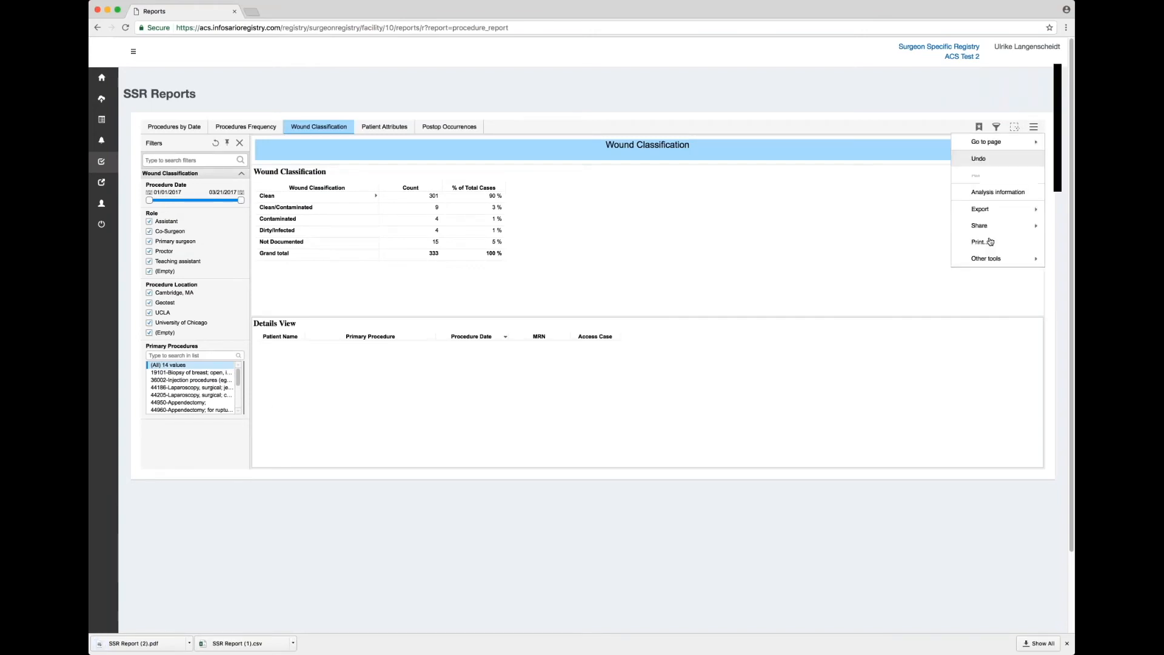
{"action": "mouse_move", "coordinate": [991, 214]}
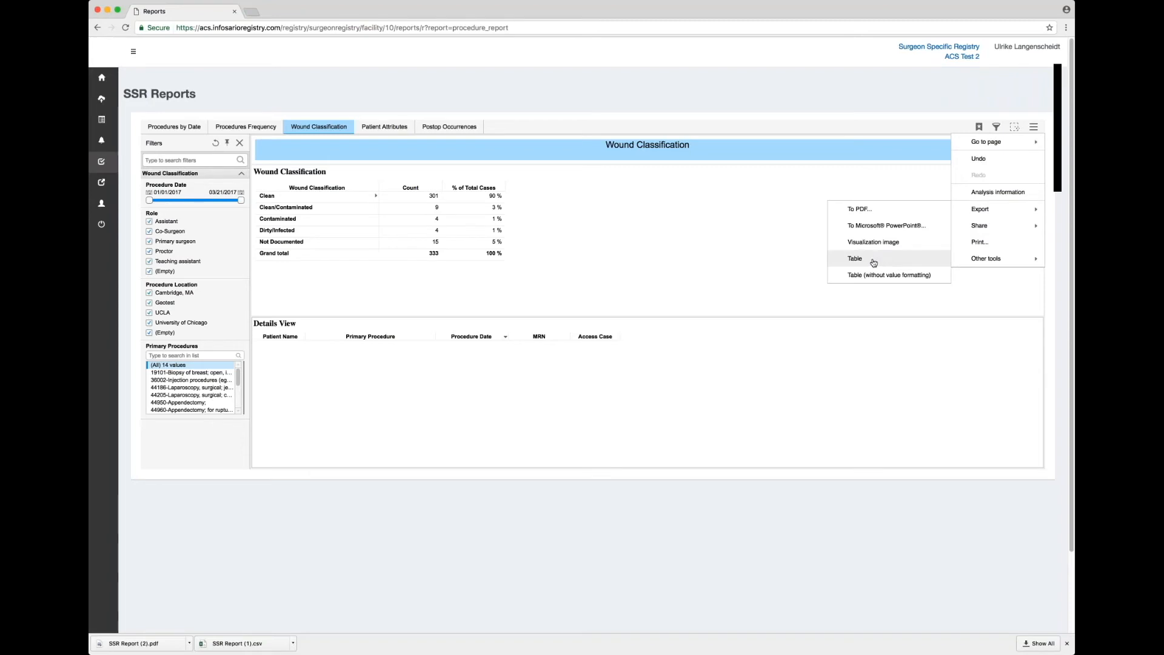
{"action": "left_click", "coordinate": [874, 262]}
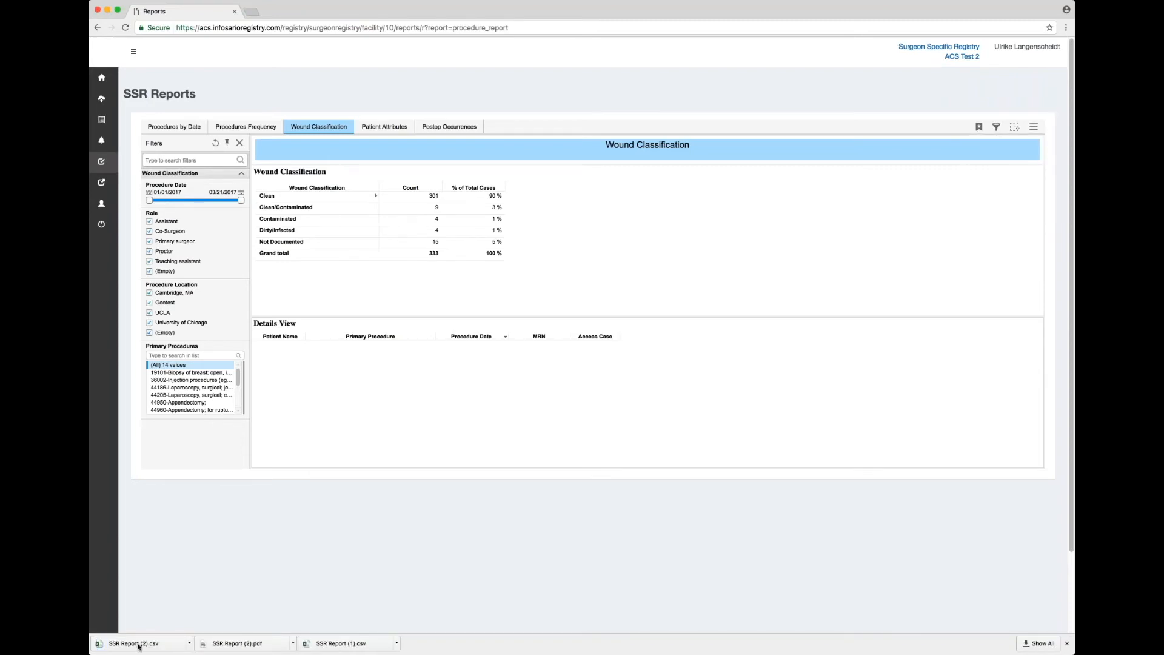
Open the downloaded SSR Report (2) PDF and CSV, returning to the Reports page.
{"action": "left_click", "coordinate": [231, 644]}
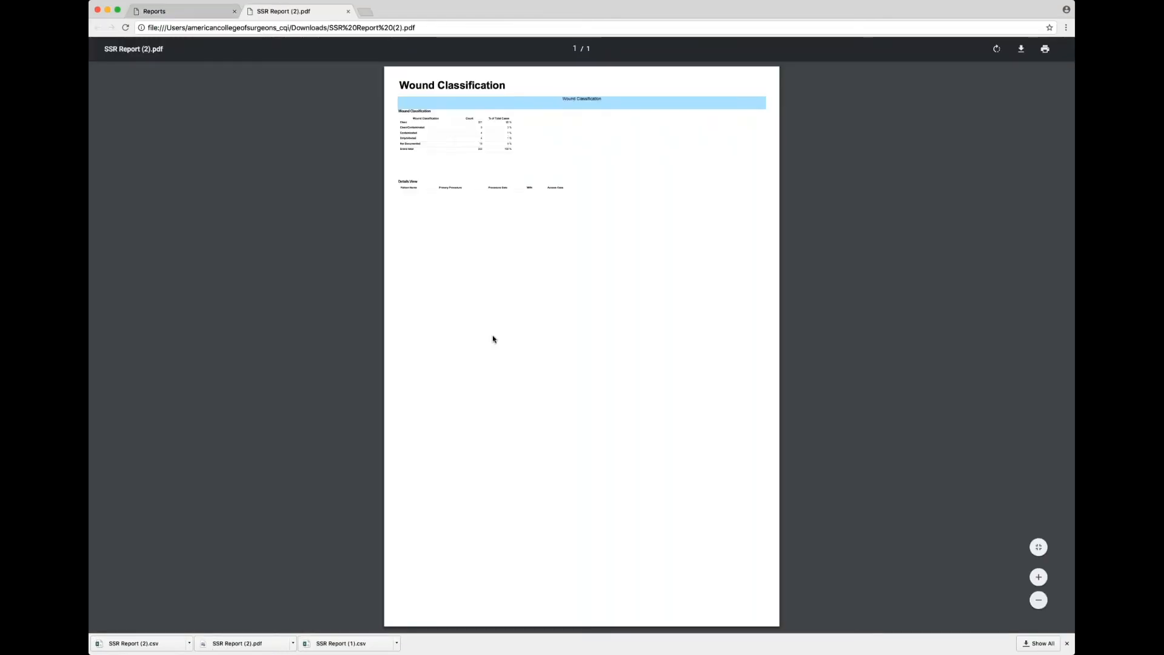
{"action": "left_click", "coordinate": [187, 12]}
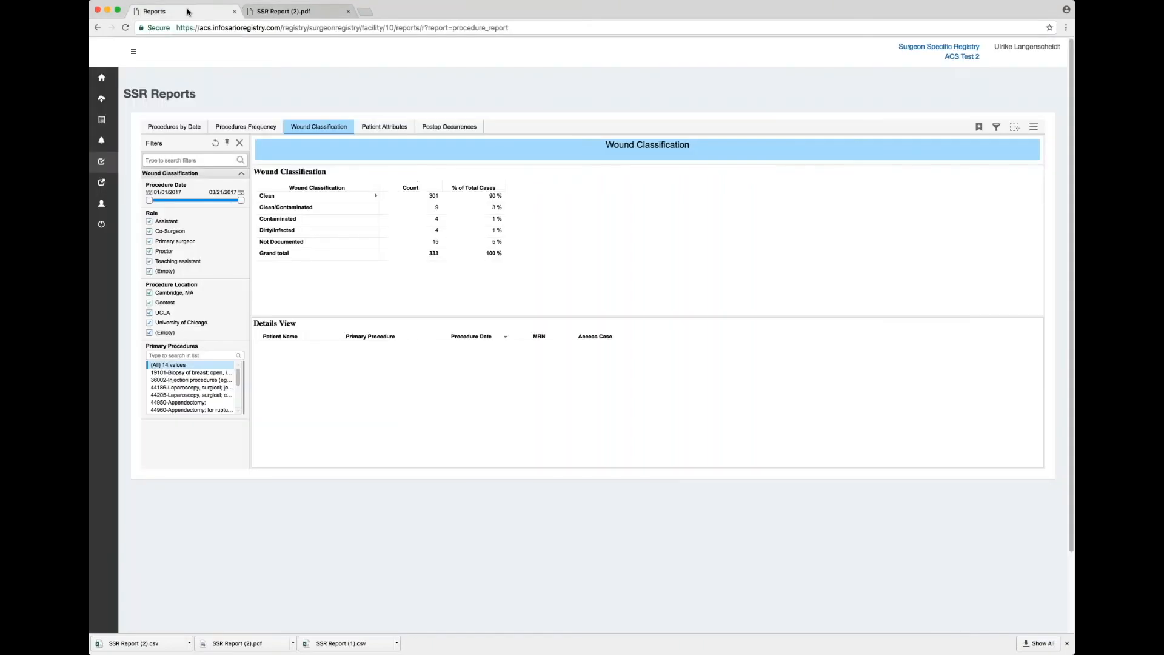
{"action": "left_click", "coordinate": [121, 646]}
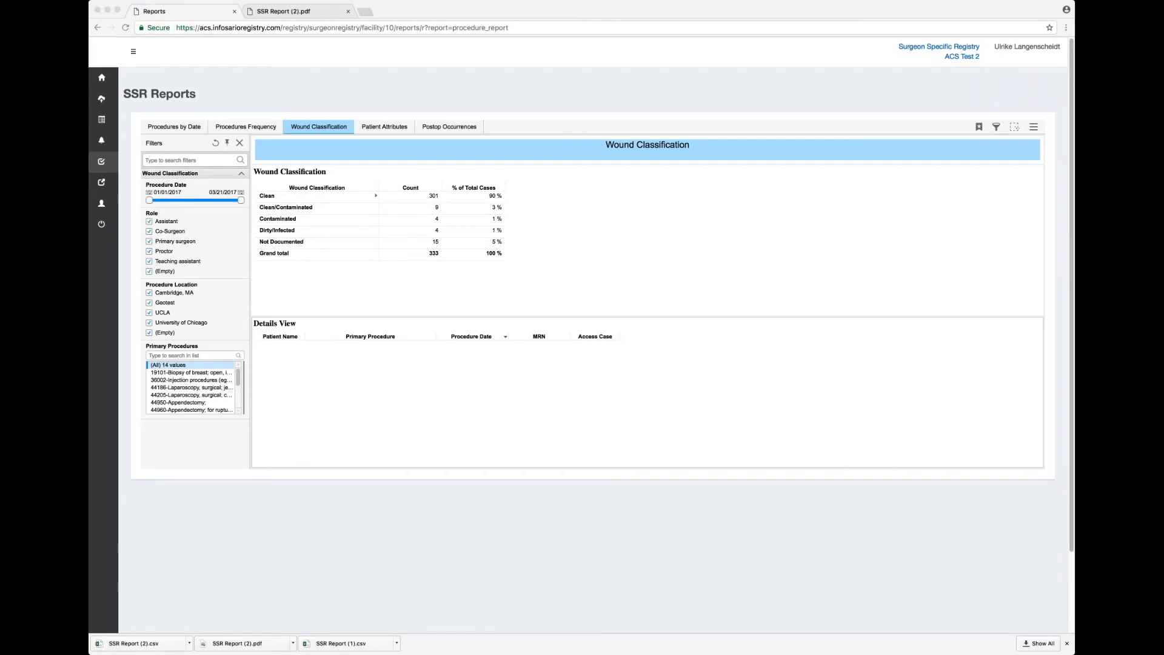
{"action": "left_click", "coordinate": [192, 15]}
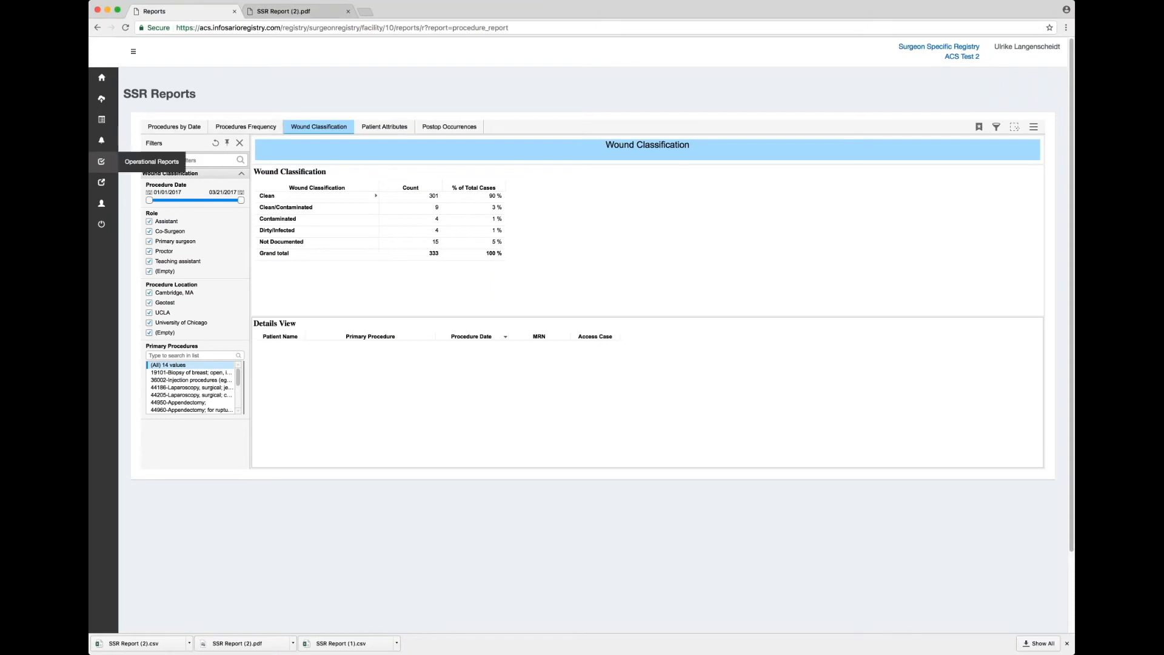
Open the Data Download Report and exclude Geotest, UCLA and University of Chicago locations.
{"action": "left_click", "coordinate": [149, 161]}
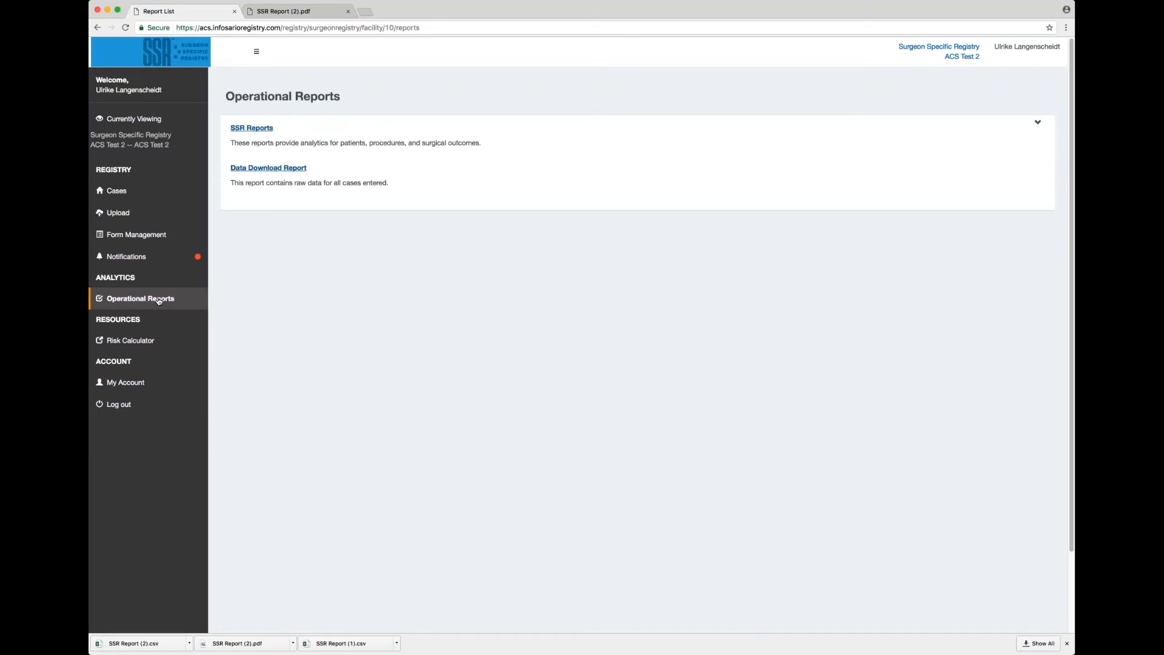
{"action": "left_click", "coordinate": [269, 168]}
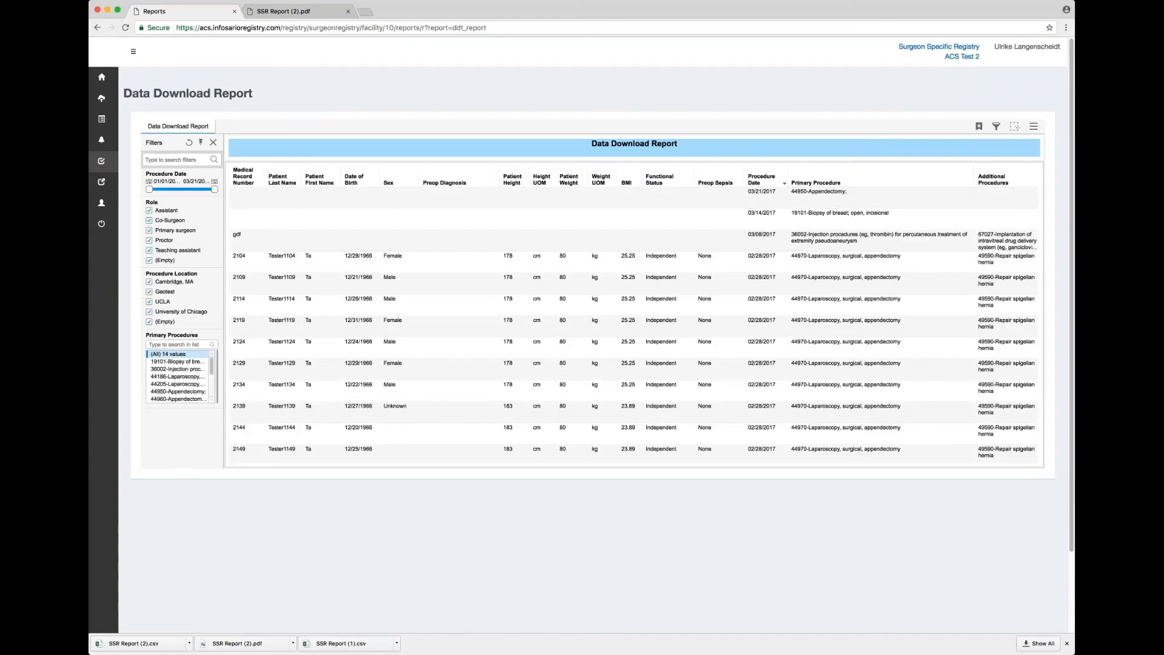
{"action": "left_click", "coordinate": [149, 292]}
{"action": "left_click", "coordinate": [149, 301]}
{"action": "left_click", "coordinate": [150, 313]}
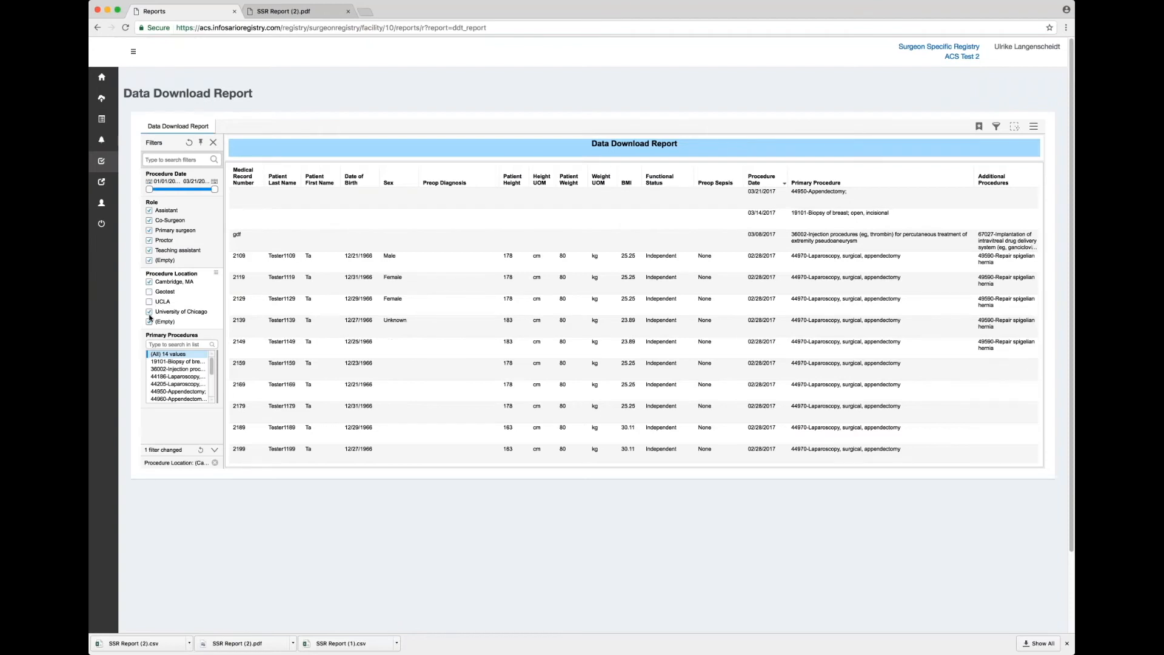
Remove Primary surgeon, Proctor, Teaching assistant and (Empty) from the Role filter.
{"action": "left_click", "coordinate": [149, 260]}
{"action": "left_click", "coordinate": [149, 251]}
{"action": "left_click", "coordinate": [149, 240]}
{"action": "left_click", "coordinate": [149, 231]}
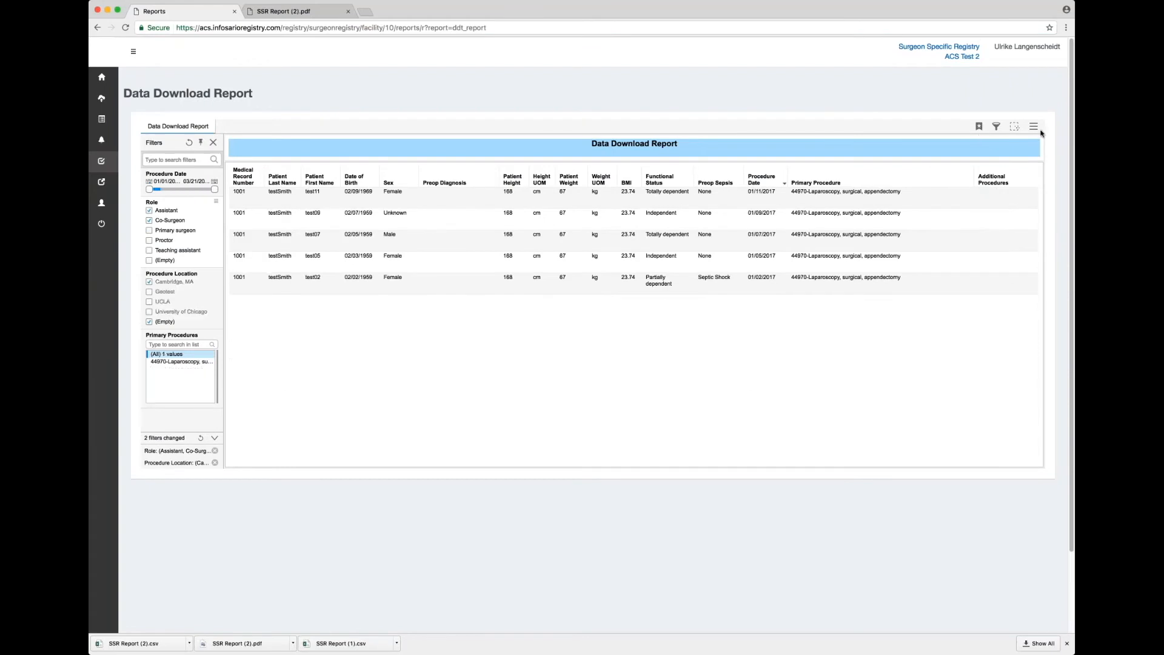
{"action": "left_click", "coordinate": [1034, 126]}
Export the filtered Data Download Report as data, then to PDF with default settings.
{"action": "mouse_move", "coordinate": [994, 211]}
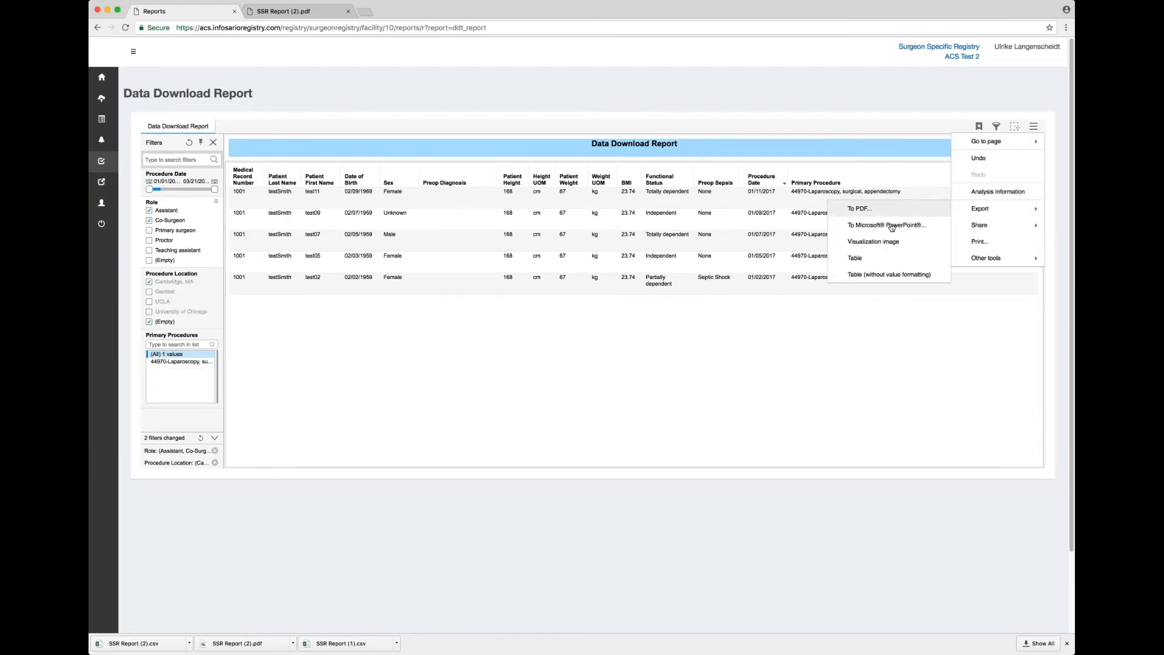
{"action": "left_click", "coordinate": [883, 258]}
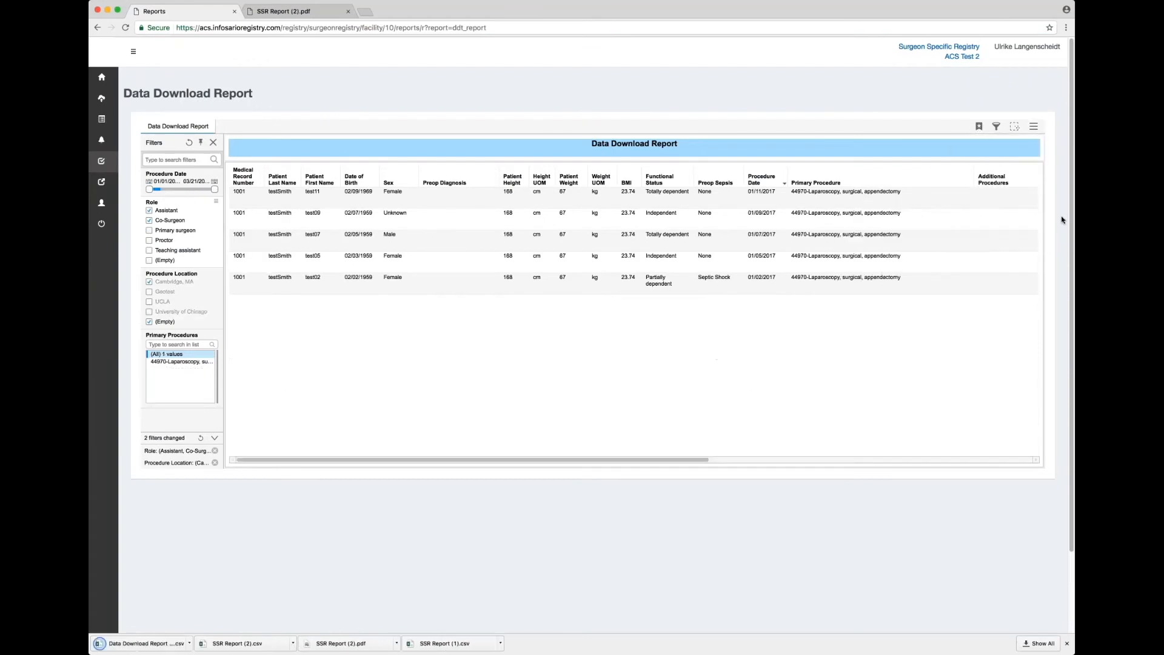
{"action": "left_click", "coordinate": [1033, 127]}
{"action": "mouse_move", "coordinate": [1002, 212]}
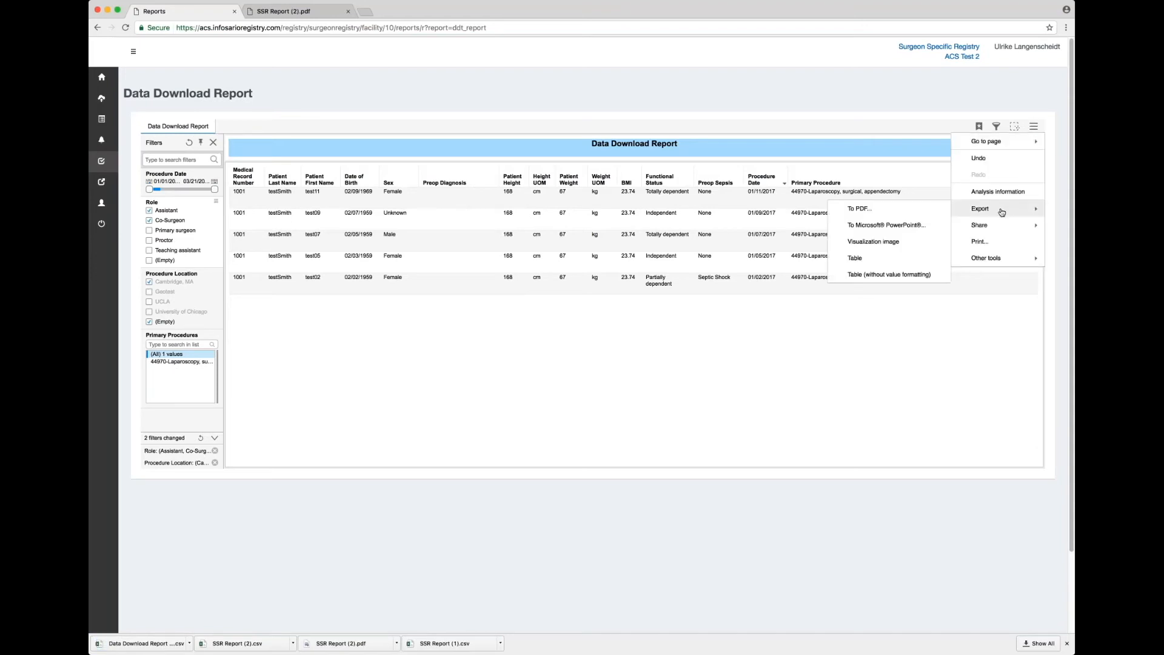
{"action": "left_click", "coordinate": [859, 209]}
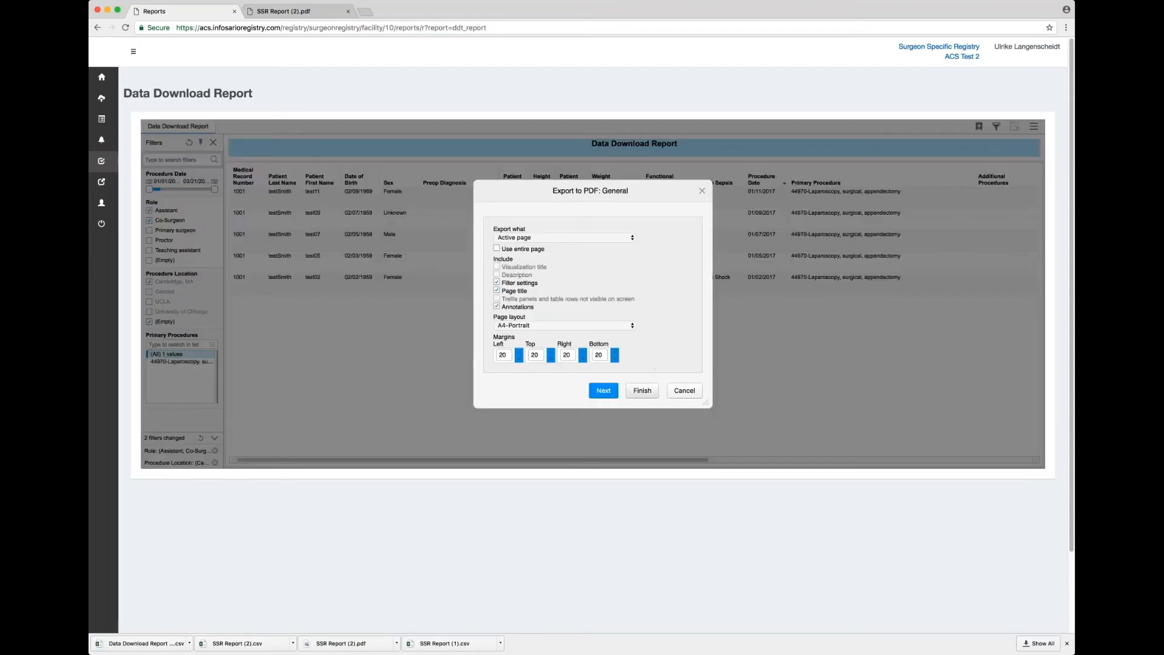
{"action": "left_click", "coordinate": [642, 390]}
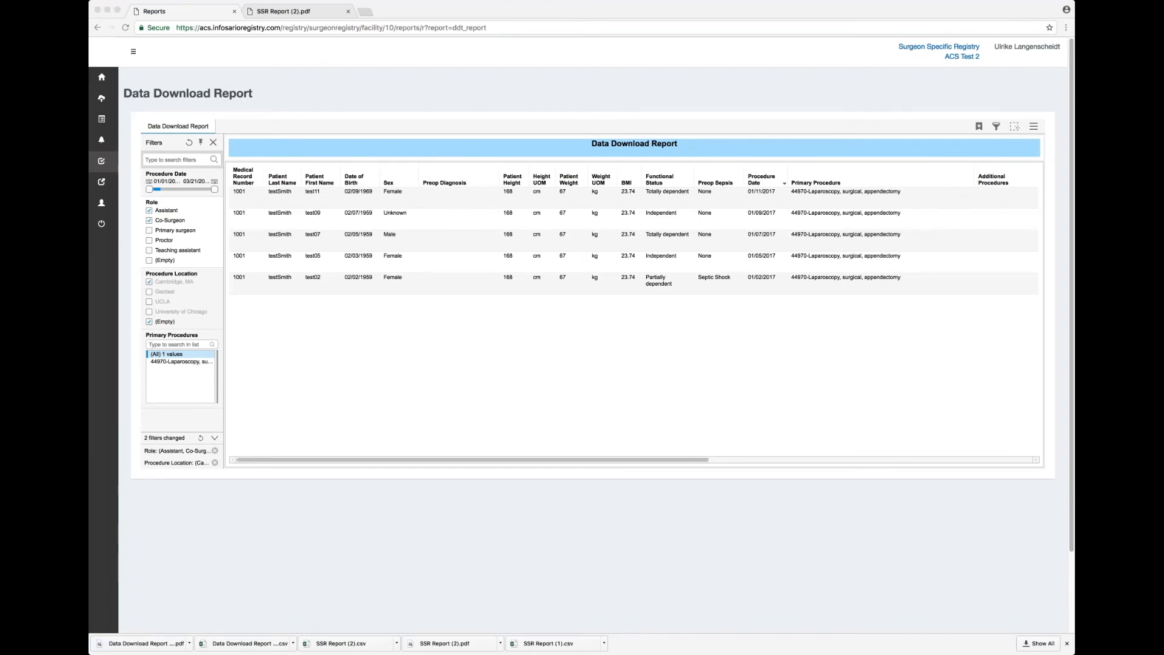
Export the table without value formatting as CSV and open the downloaded file.
{"action": "left_click", "coordinate": [1033, 128]}
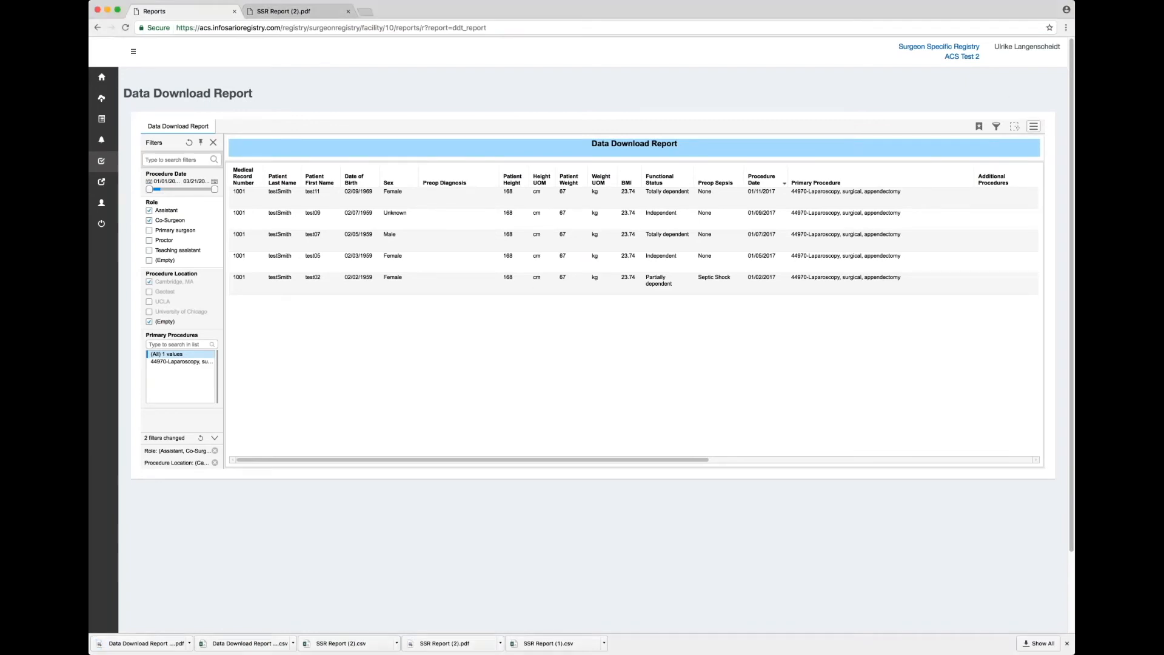
{"action": "left_click", "coordinate": [1033, 127]}
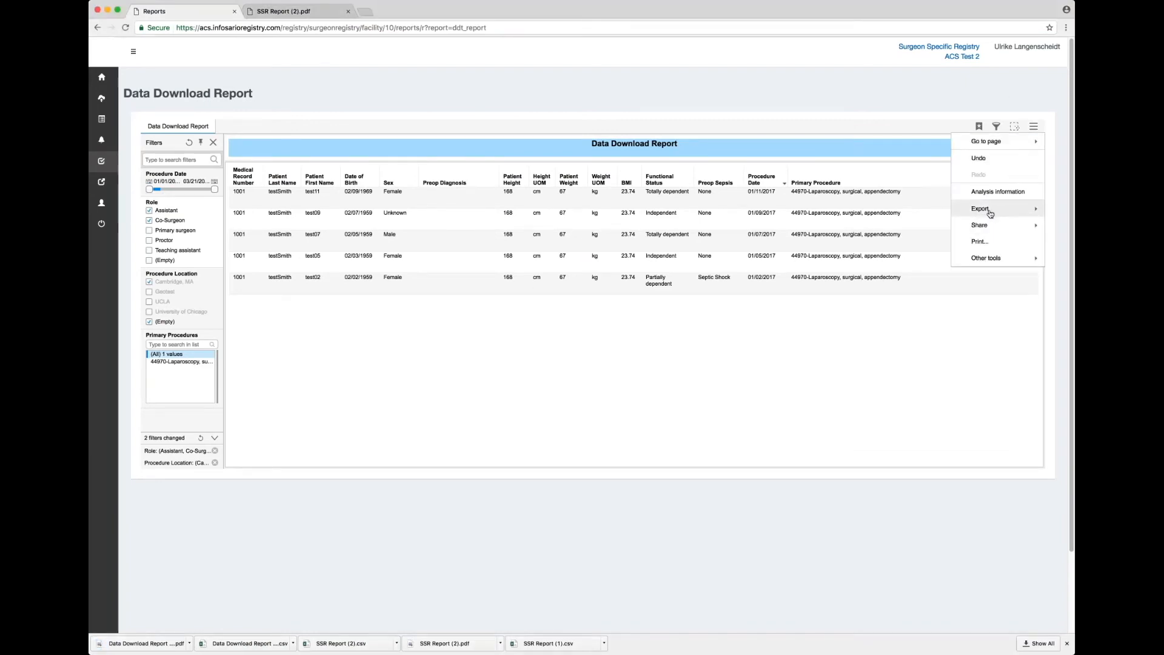
{"action": "mouse_move", "coordinate": [989, 212]}
{"action": "left_click", "coordinate": [888, 274]}
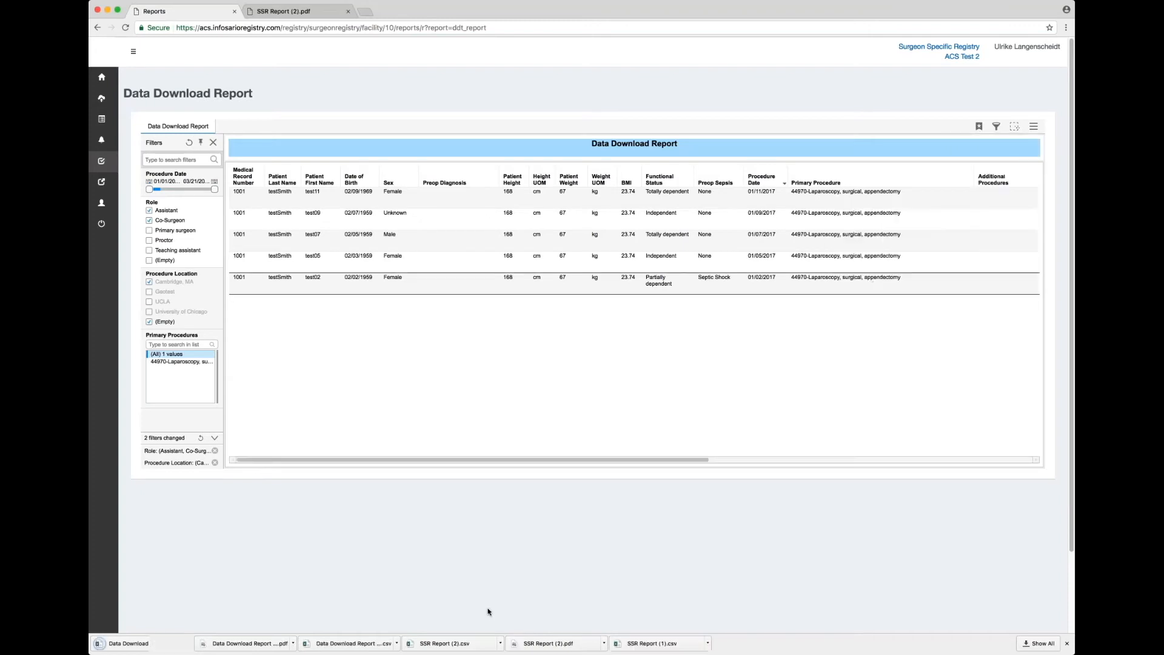
{"action": "left_click", "coordinate": [125, 646]}
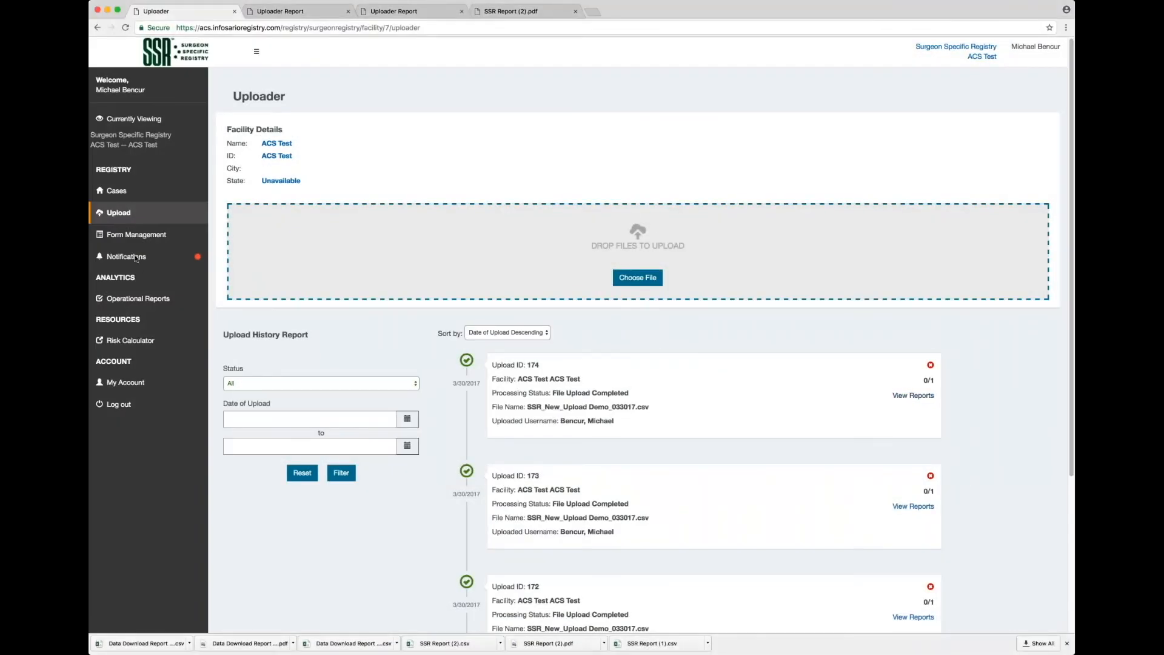
Open Notifications and expand Uploader Template File and Uploader Instructions to reveal the instructions PDF.
{"action": "left_click", "coordinate": [136, 258]}
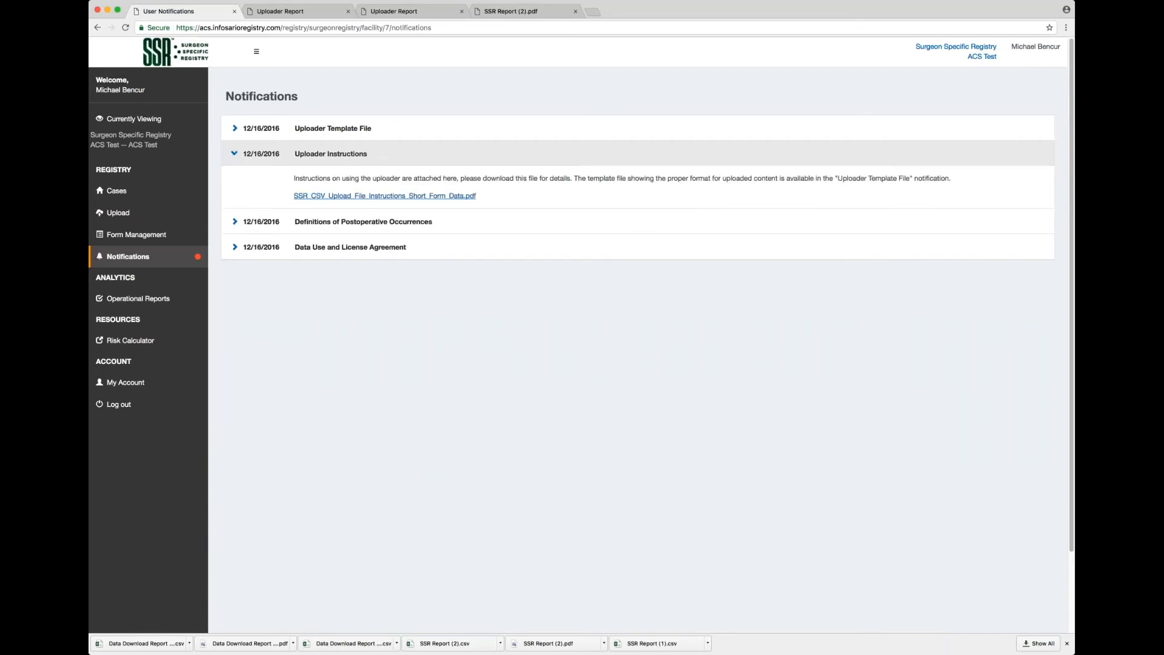
{"action": "left_click", "coordinate": [356, 128]}
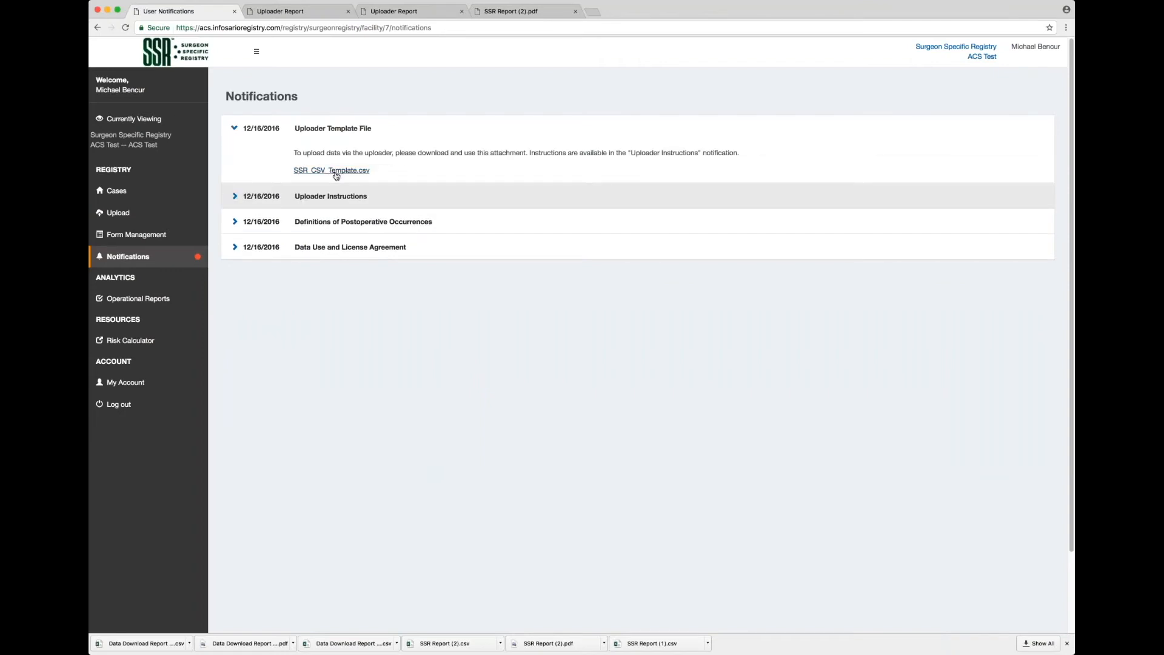
{"action": "left_click", "coordinate": [234, 196]}
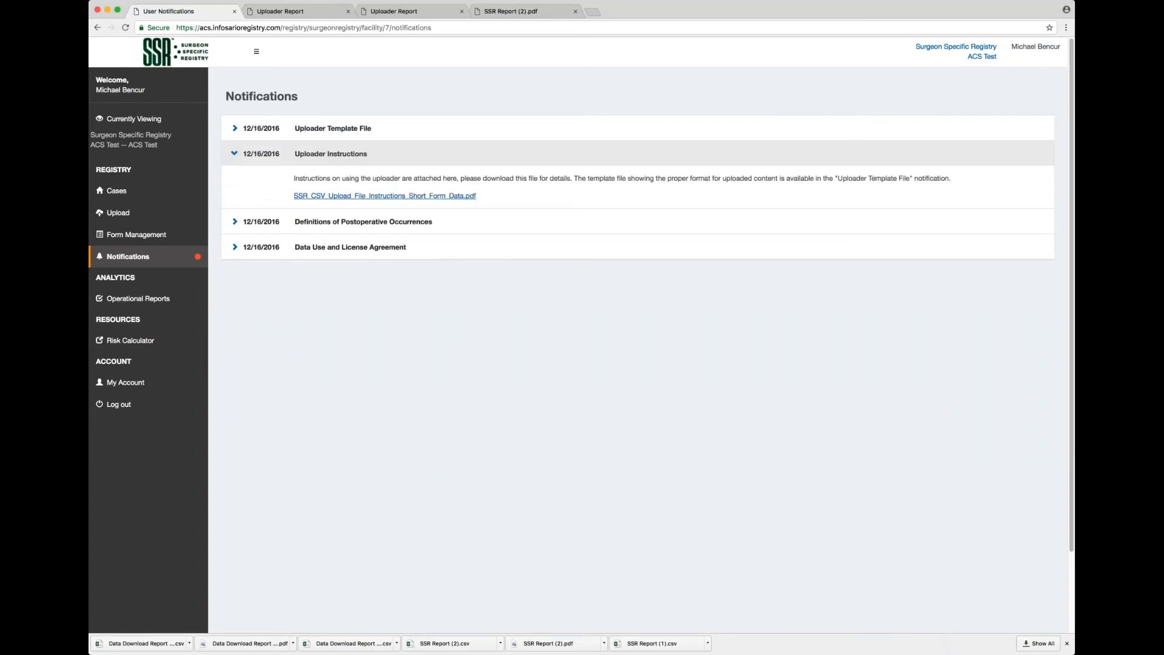
Open the Uploader, scroll through the SSR_CSV_Template_ul sheet in Excel, then return to the browser.
{"action": "left_click", "coordinate": [119, 213]}
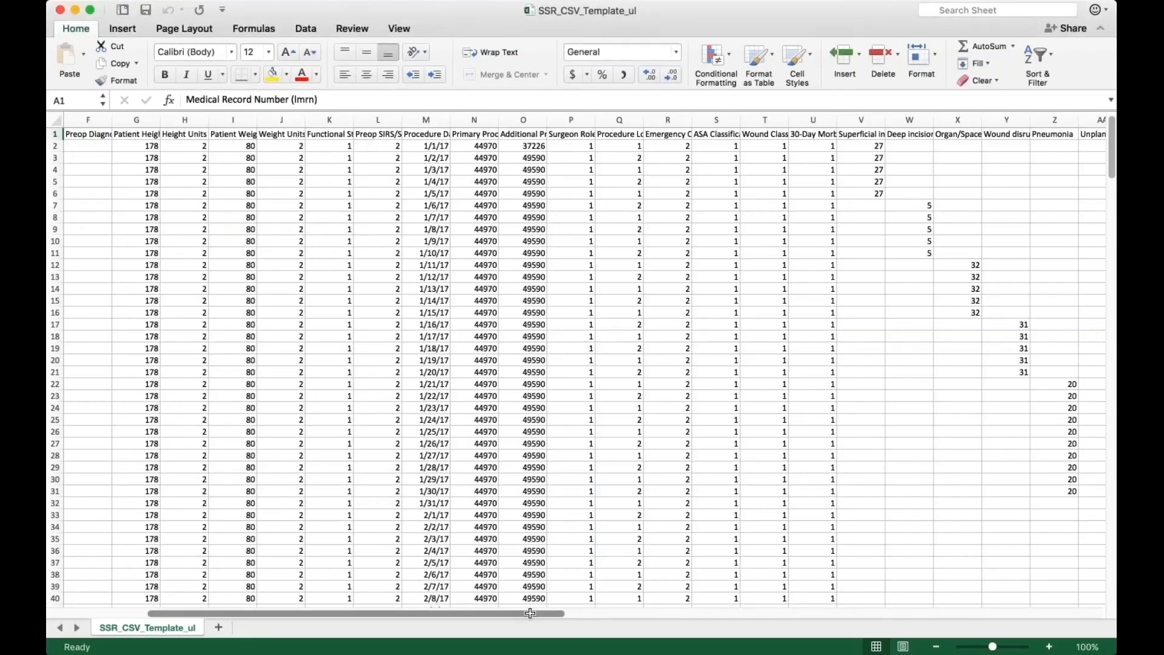
{"action": "left_click_drag", "start_coordinate": [529, 614], "coordinate": [478, 545]}
{"action": "left_click_drag", "start_coordinate": [1112, 170], "coordinate": [1101, 146]}
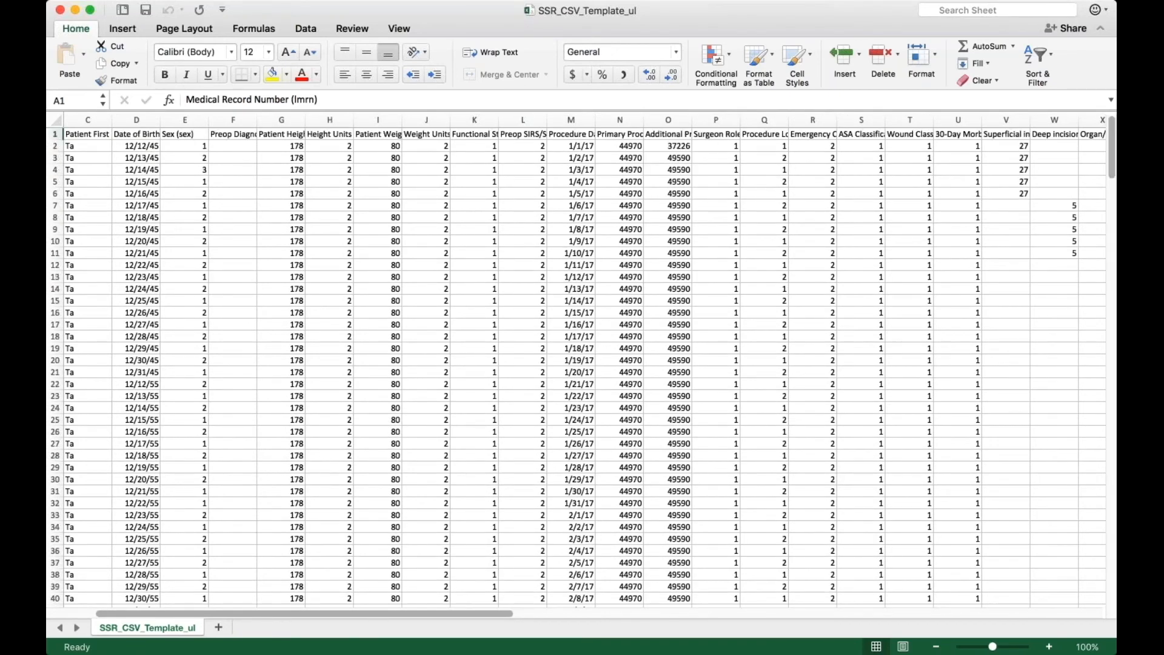
{"action": "key", "text": "super+Tab"}
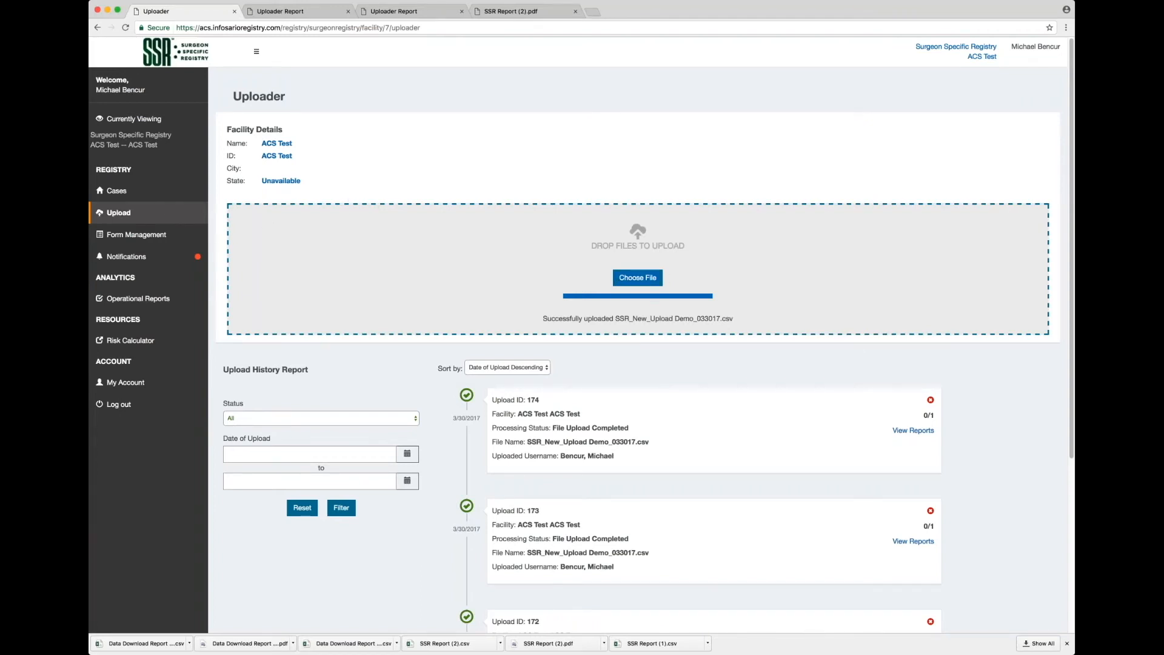
Choose SSR_CSV_Template_ul32817.csv and upload it, completing as upload 151 with 300/300 records.
{"action": "left_click", "coordinate": [640, 279]}
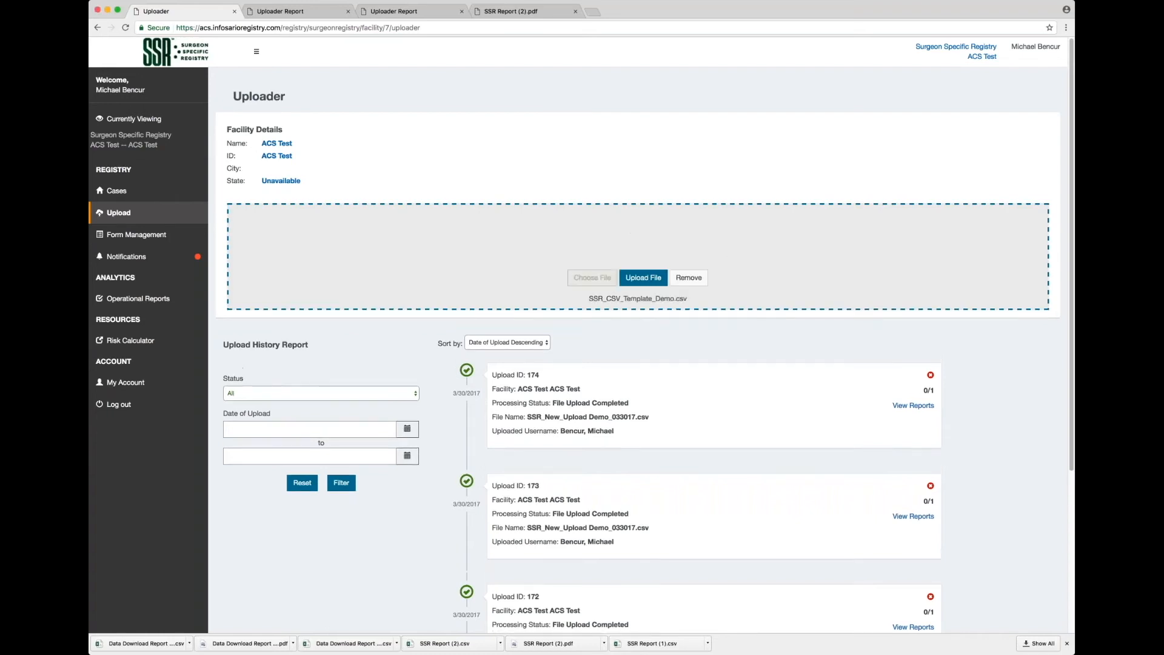
{"action": "left_click", "coordinate": [645, 278]}
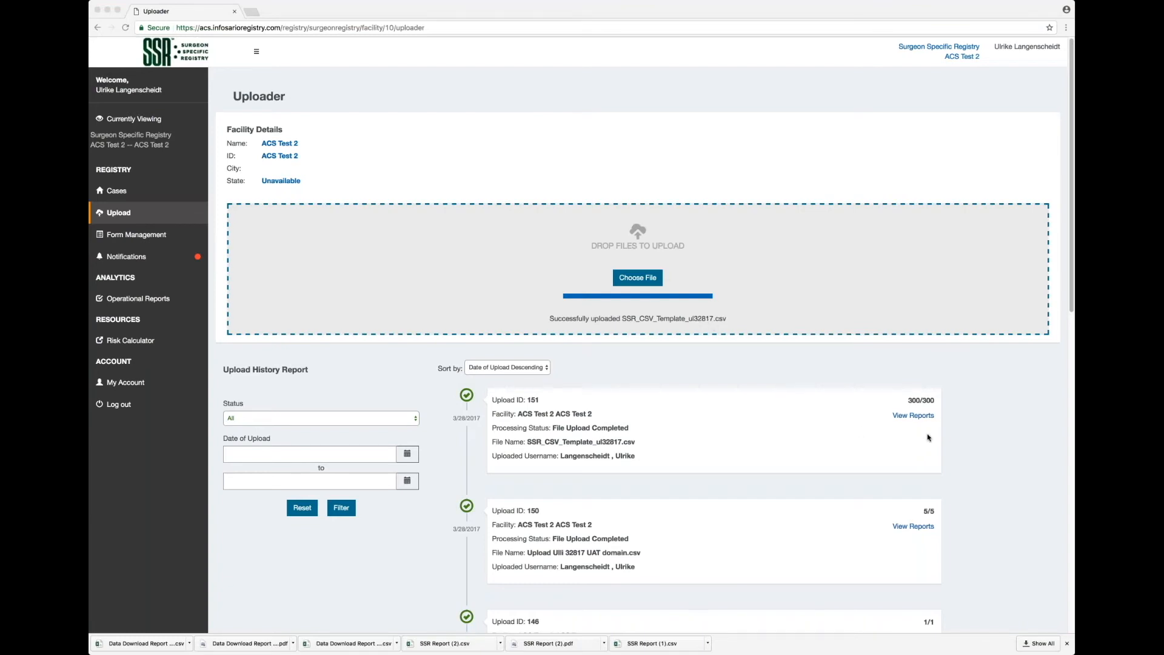
{"action": "left_click", "coordinate": [343, 508]}
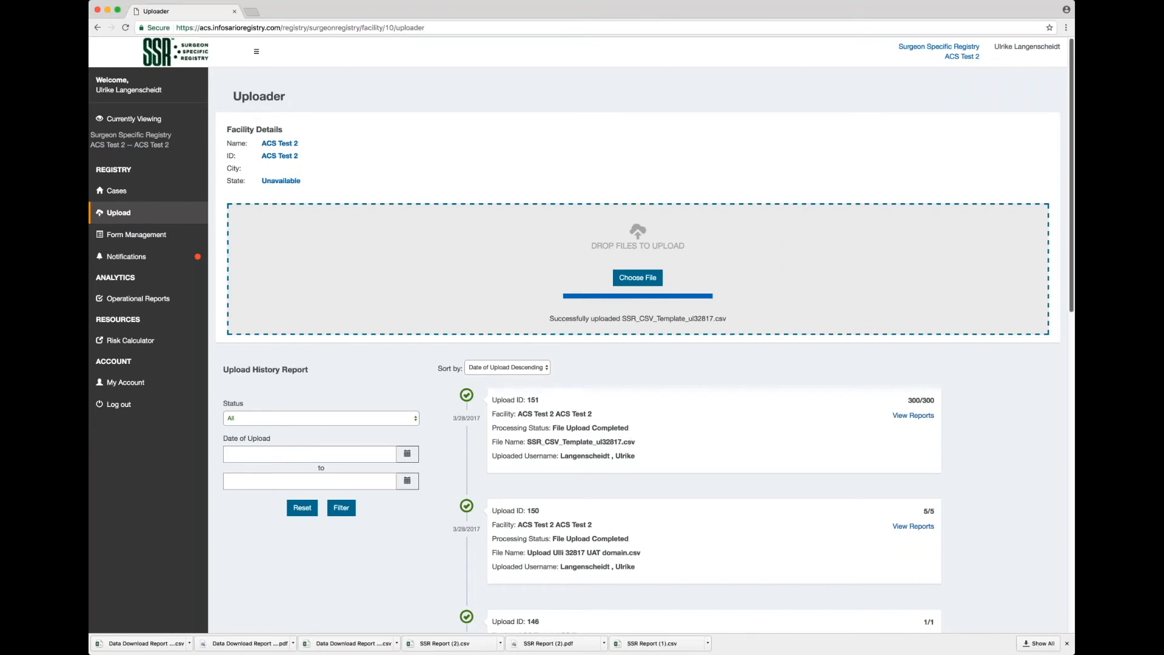
Review older Upload History Report entries, including uploads that failed the validity check, then return to the top.
{"action": "scroll", "coordinate": [582, 349], "scroll_direction": "down", "scroll_amount": 1}
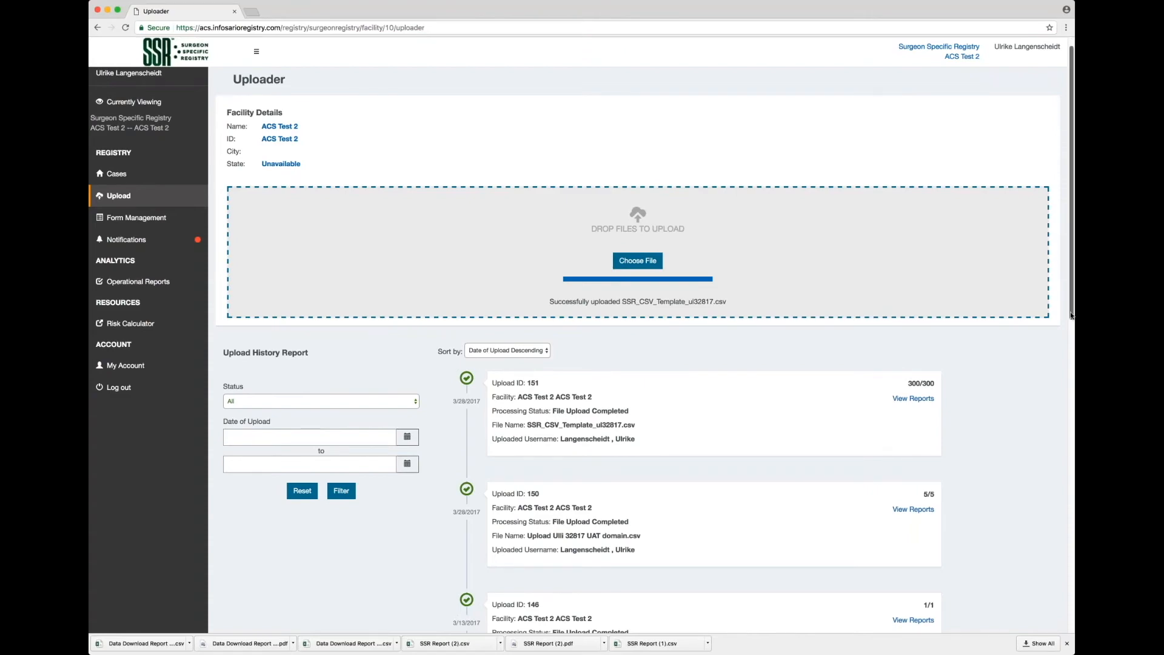
{"action": "scroll", "coordinate": [1005, 398], "scroll_direction": "down", "scroll_amount": 10}
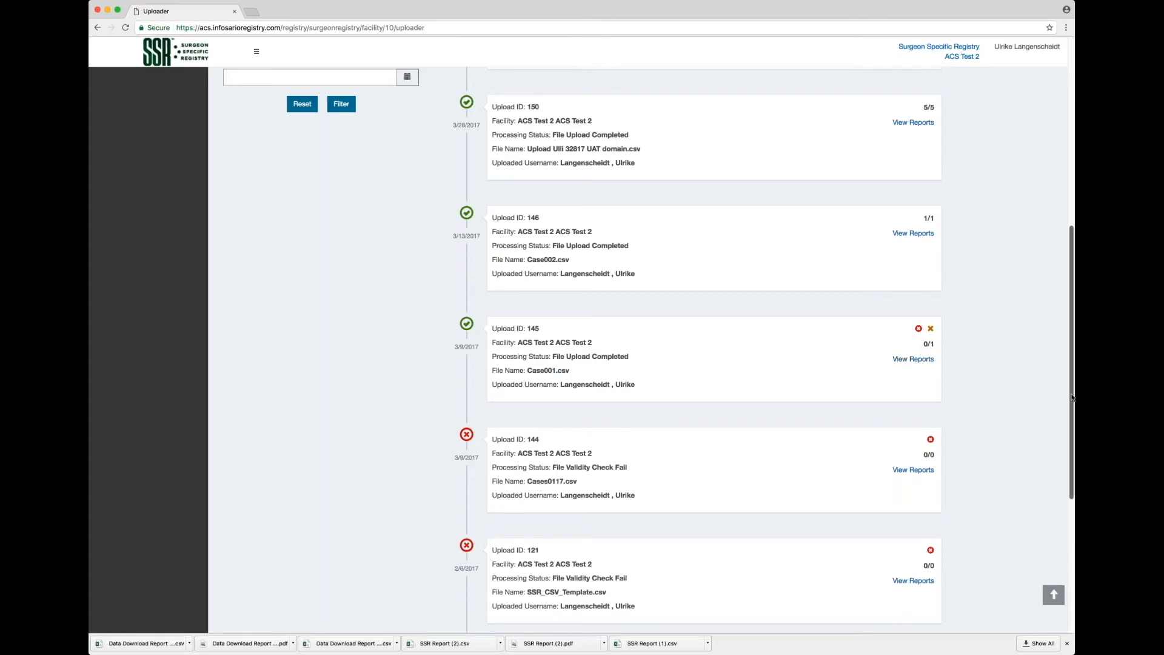
{"action": "left_click_drag", "start_coordinate": [1071, 397], "coordinate": [1071, 222]}
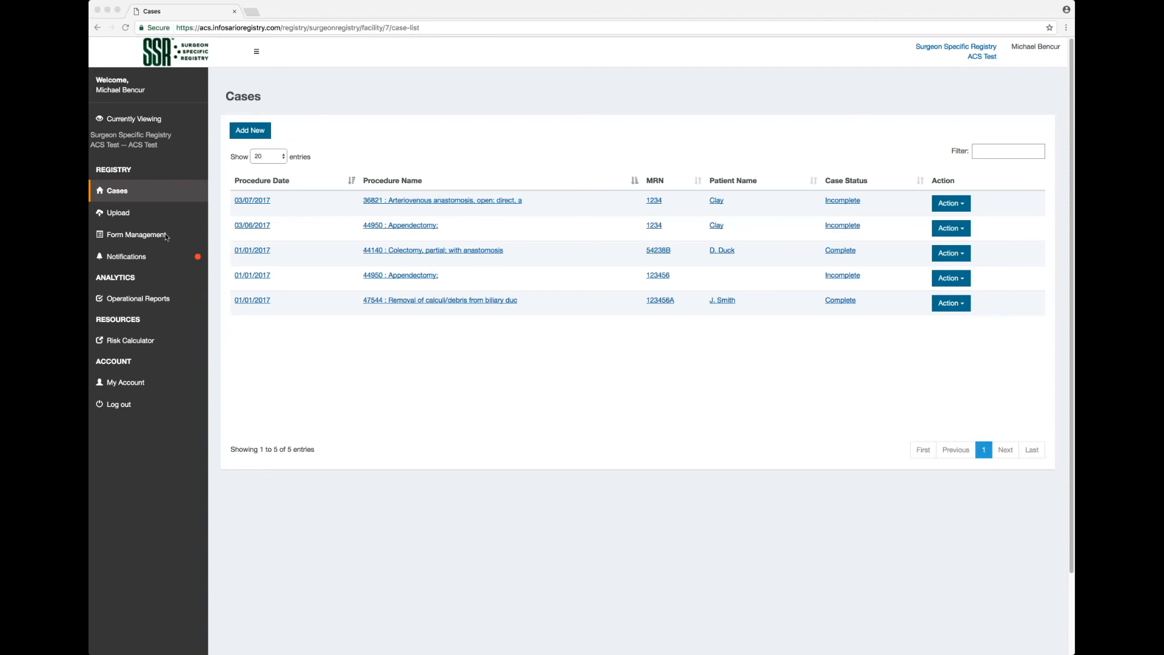
Go to Form Management's Custom Fields page for the SSR Case Log and start a new custom field.
{"action": "left_click", "coordinate": [194, 237]}
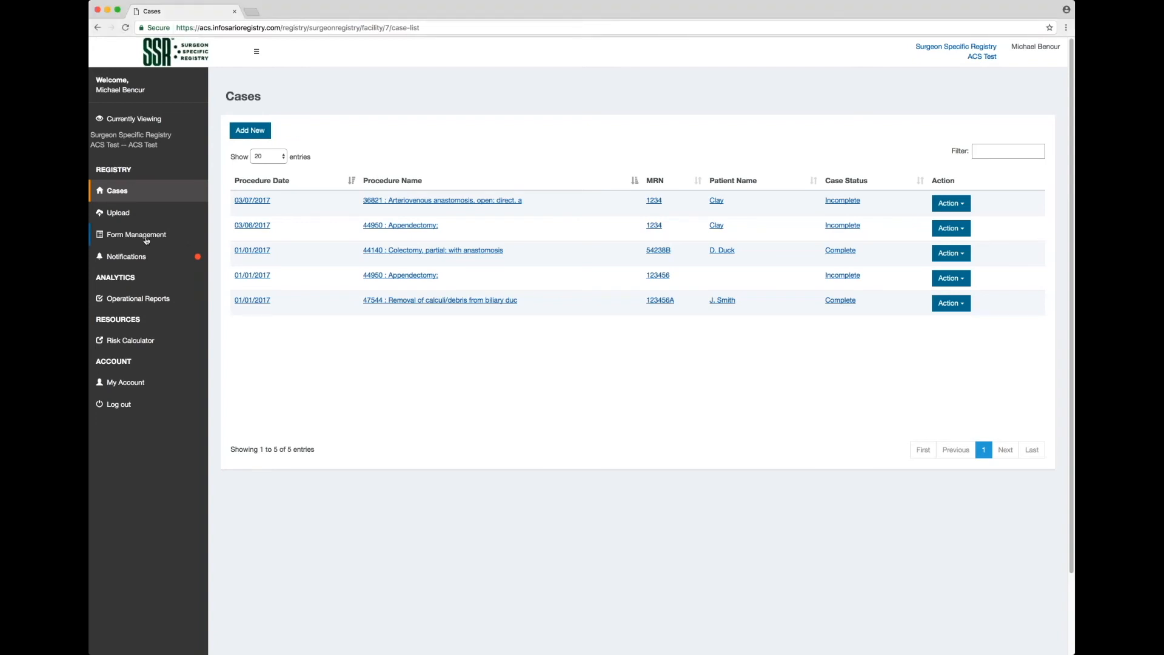
{"action": "left_click", "coordinate": [146, 240]}
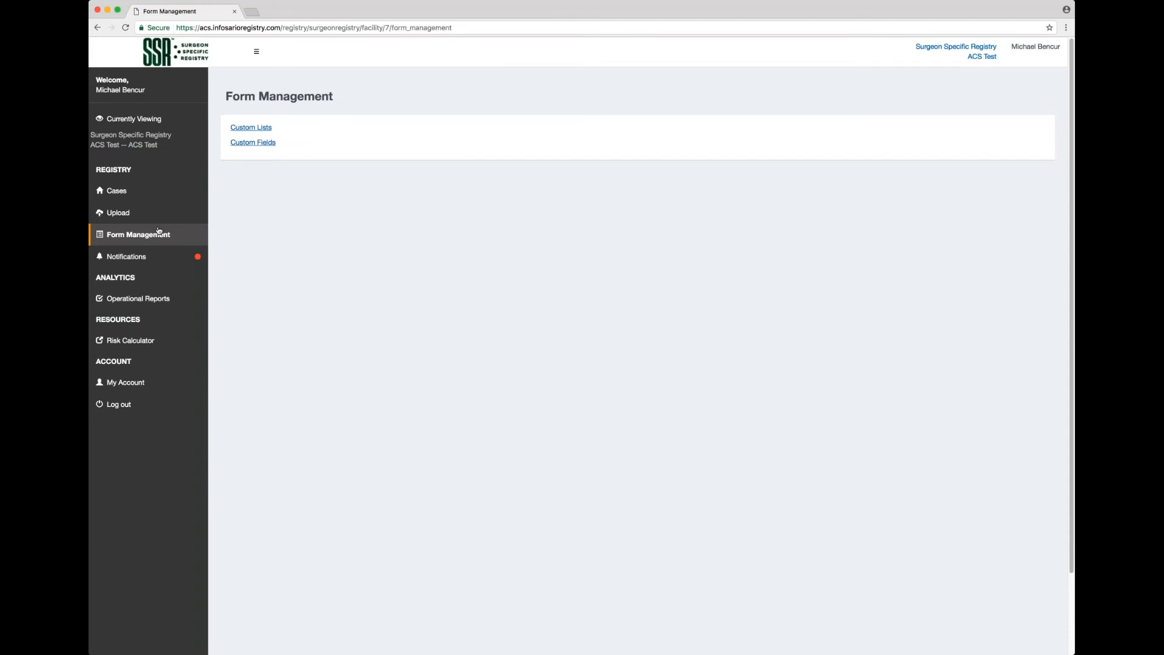
{"action": "left_click", "coordinate": [265, 149]}
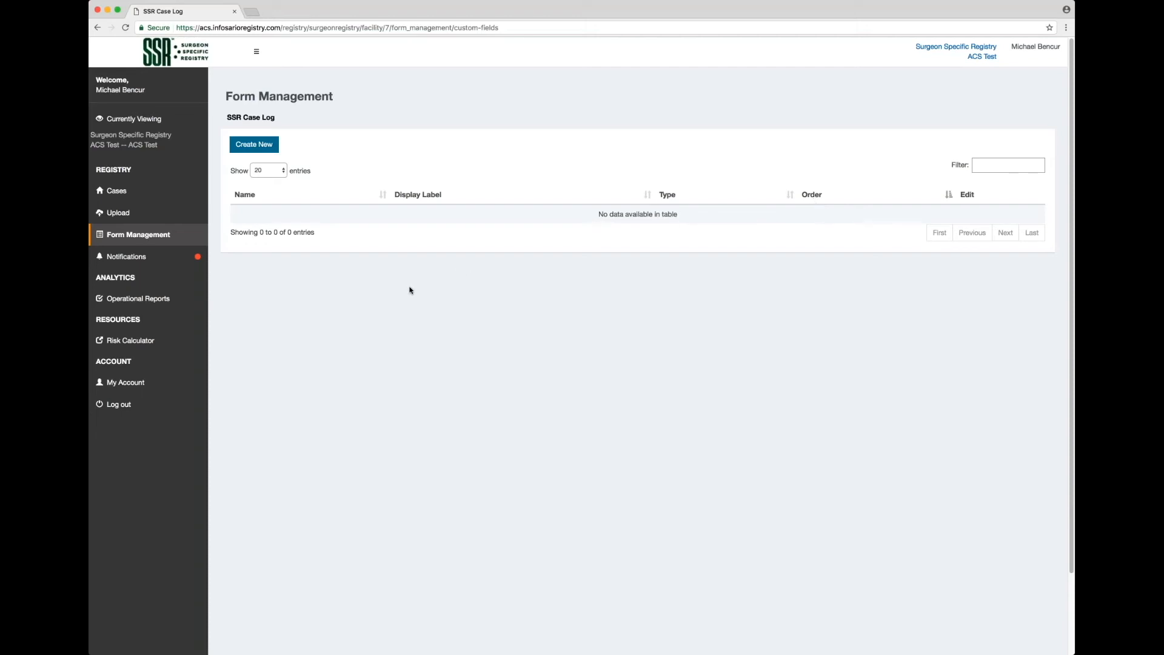
{"action": "left_click", "coordinate": [257, 151]}
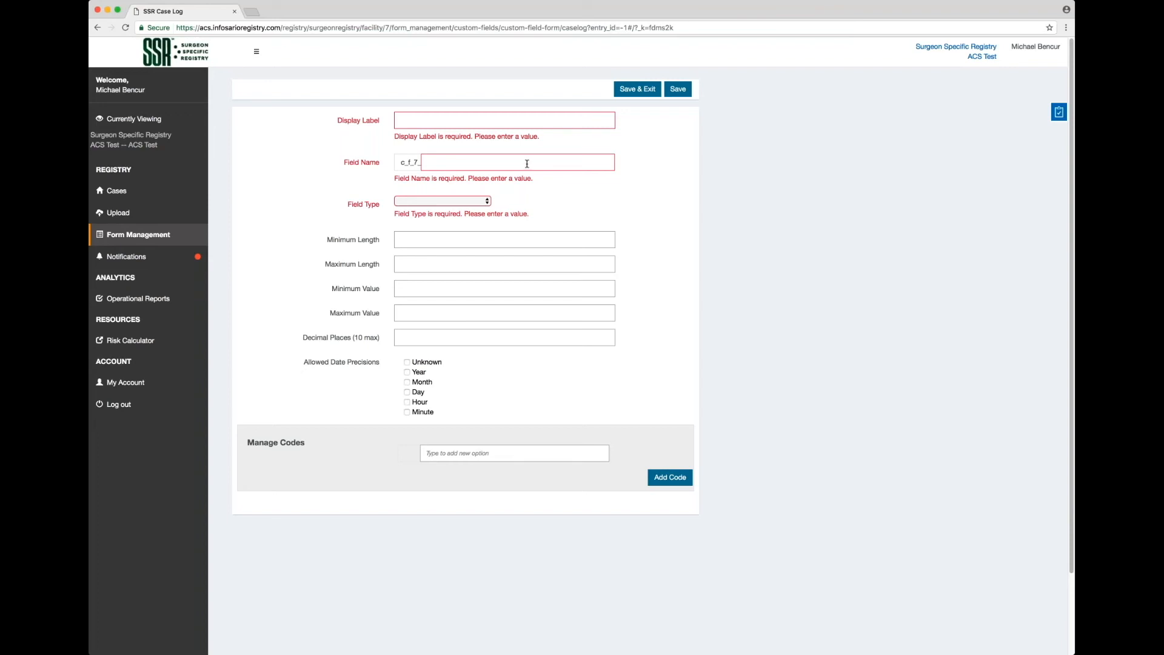
Enter display label 'Procedure Start Time' and field name 'Proc_start_time' for the new field.
{"action": "left_click", "coordinate": [476, 201]}
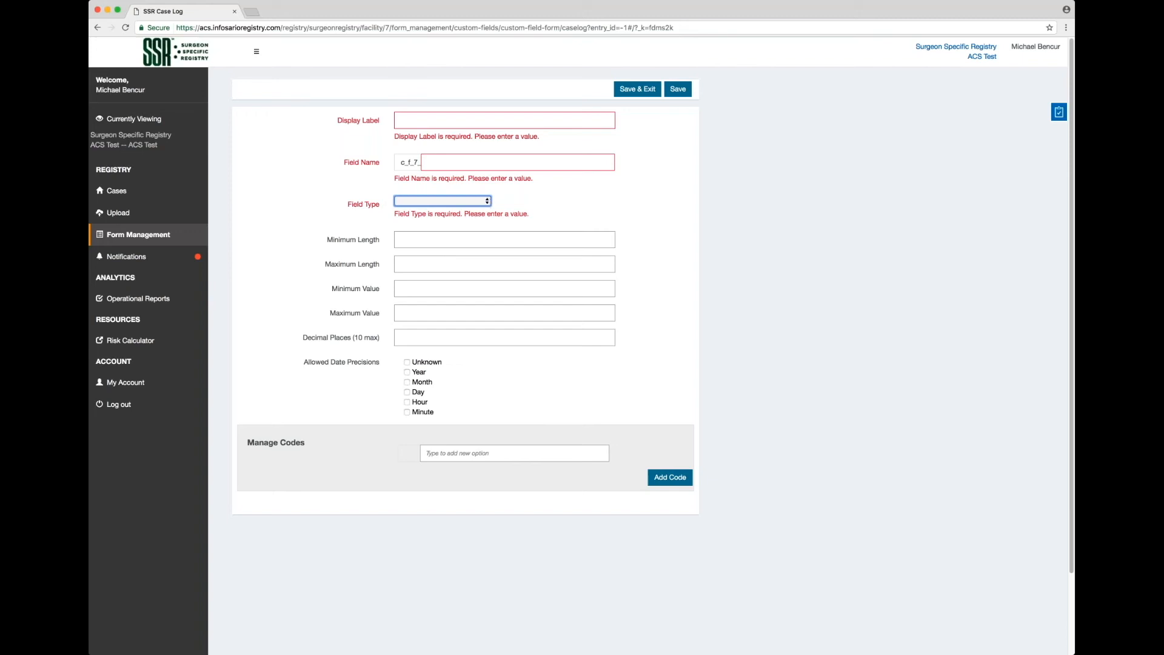
{"action": "left_click", "coordinate": [424, 242]}
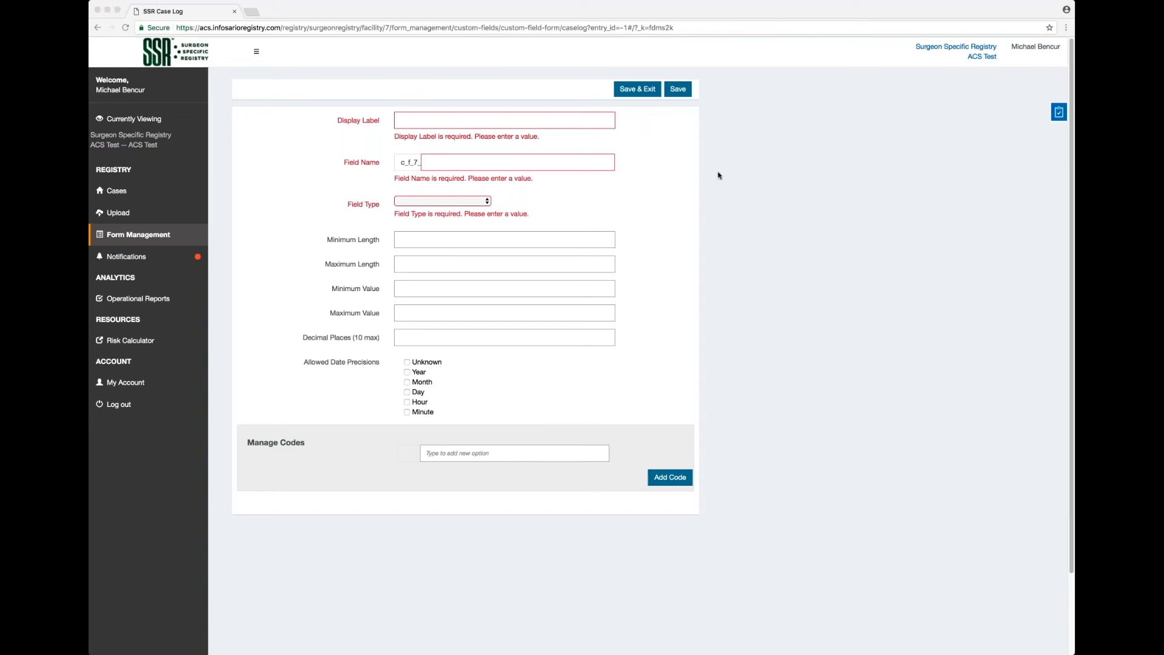
{"action": "left_click", "coordinate": [538, 121]}
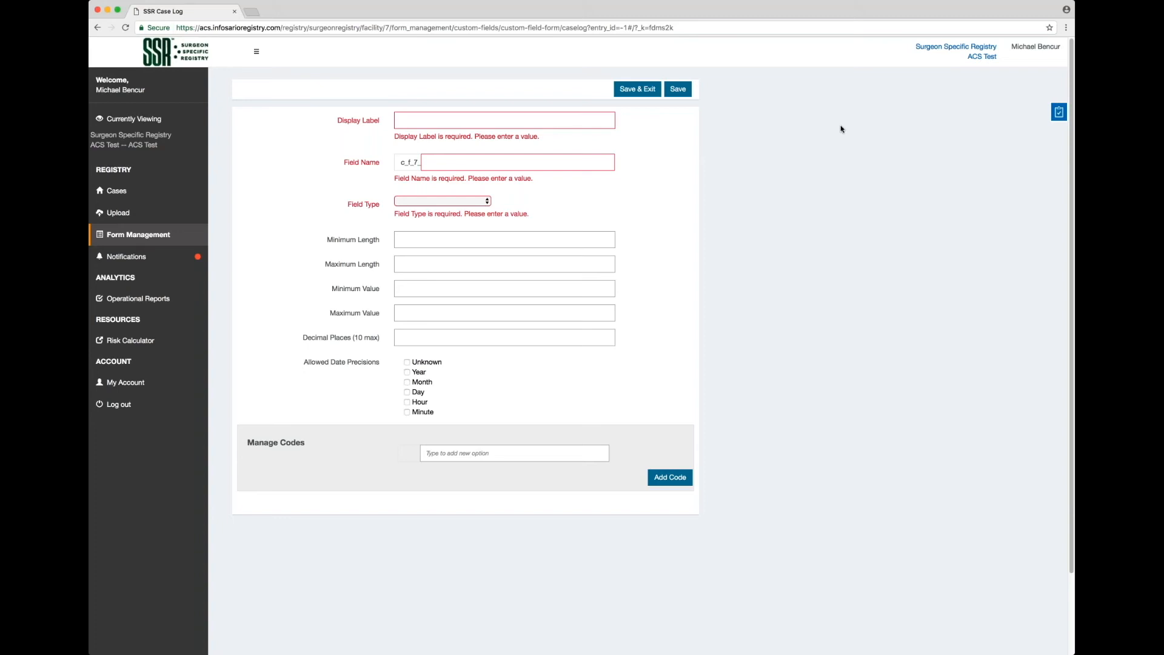
{"action": "type", "text": "rocedure Start Time"}
{"action": "key", "text": "Tab"}
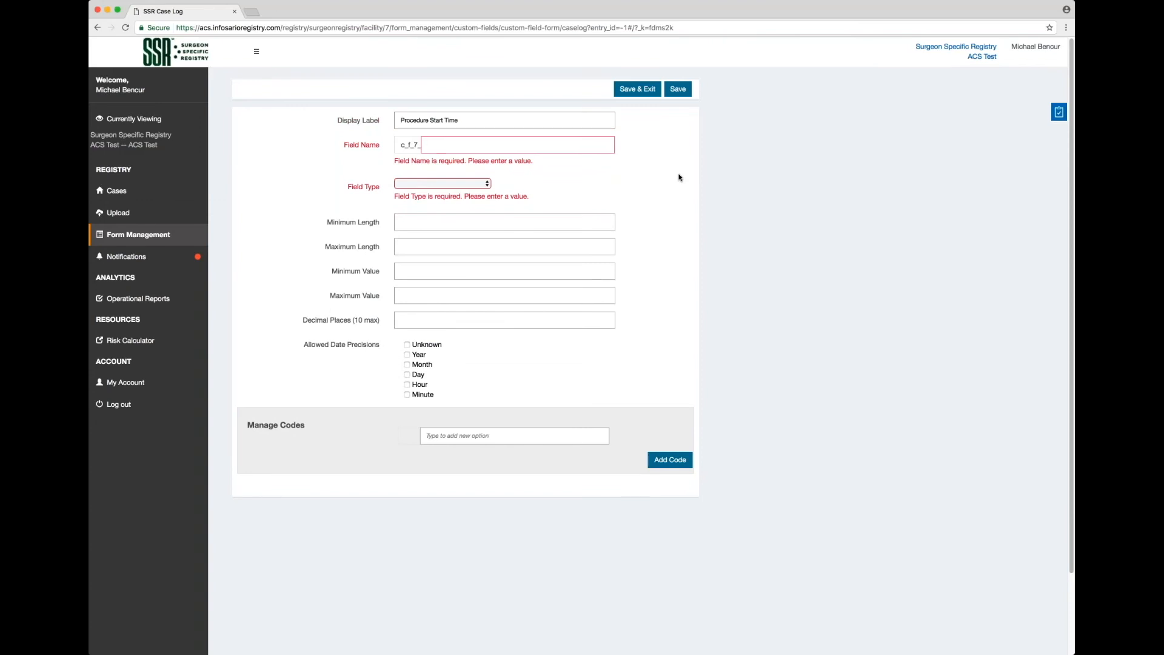
{"action": "type", "text": "Proc_start_time"}
Make it a Date field allowing Year, Month, Day, Hour and Minute precisions, then save.
{"action": "left_click", "coordinate": [483, 184]}
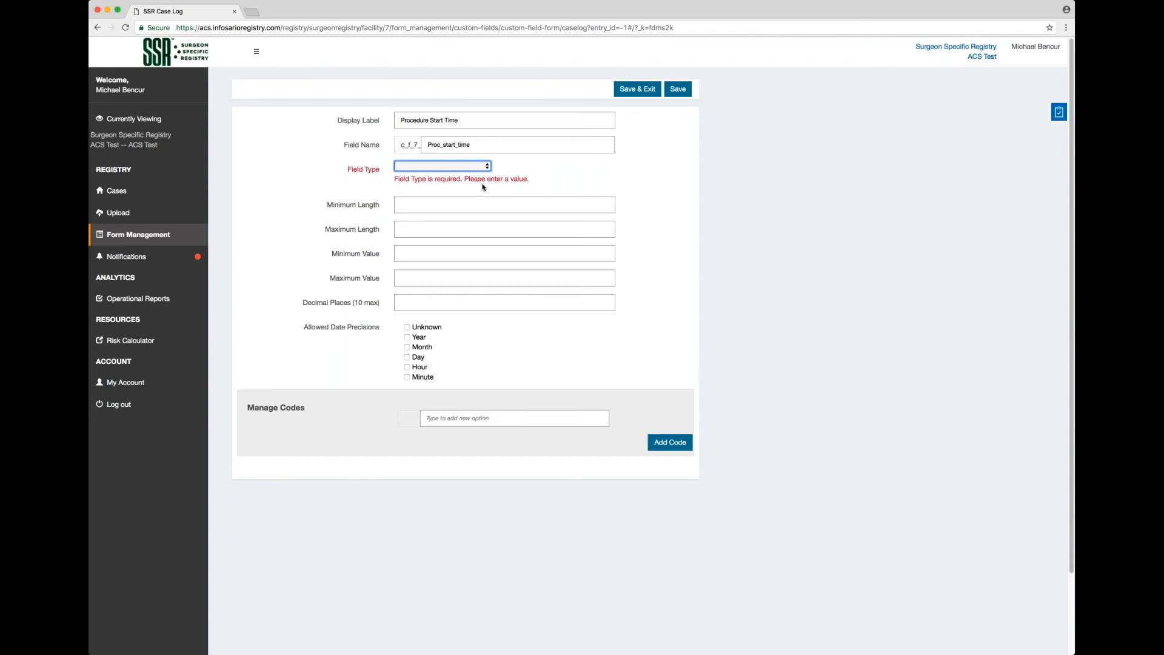
{"action": "left_click", "coordinate": [472, 185]}
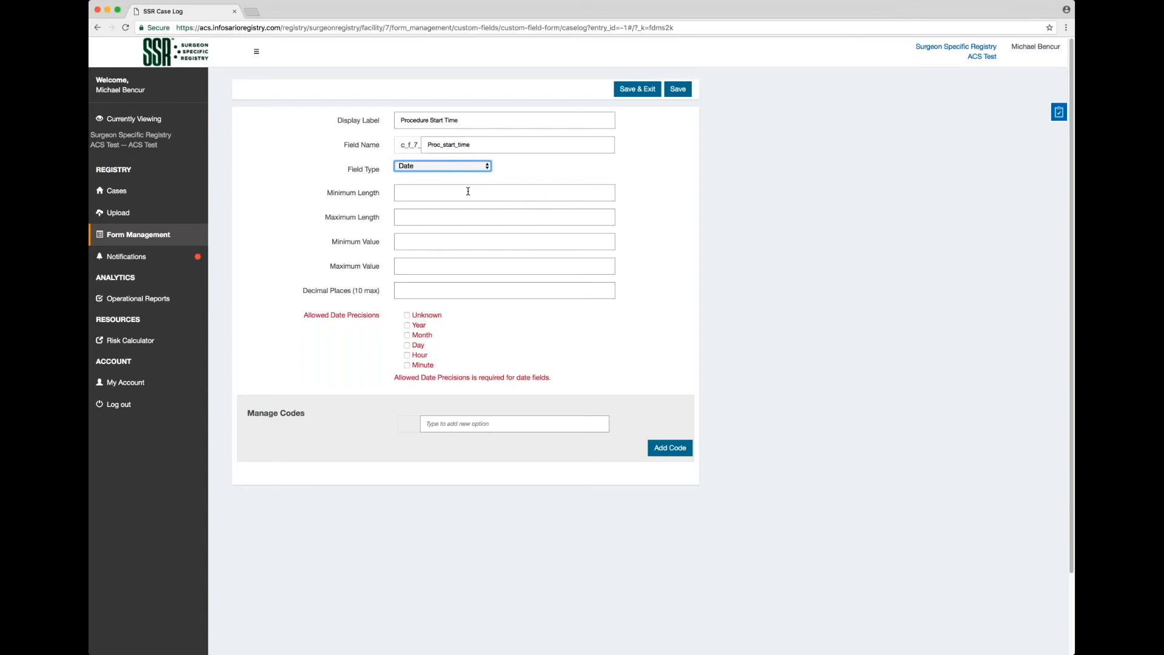
{"action": "left_click", "coordinate": [407, 326]}
{"action": "left_click", "coordinate": [408, 336]}
{"action": "left_click", "coordinate": [407, 345]}
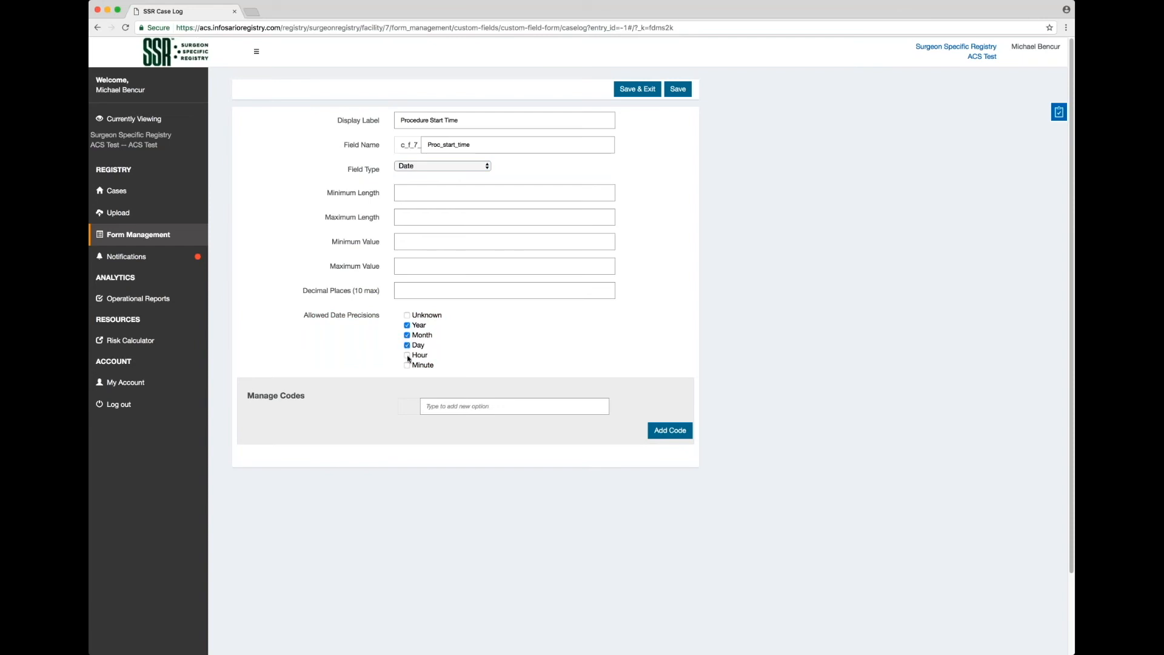
{"action": "left_click", "coordinate": [407, 355]}
{"action": "left_click", "coordinate": [407, 365]}
{"action": "left_click", "coordinate": [685, 94]}
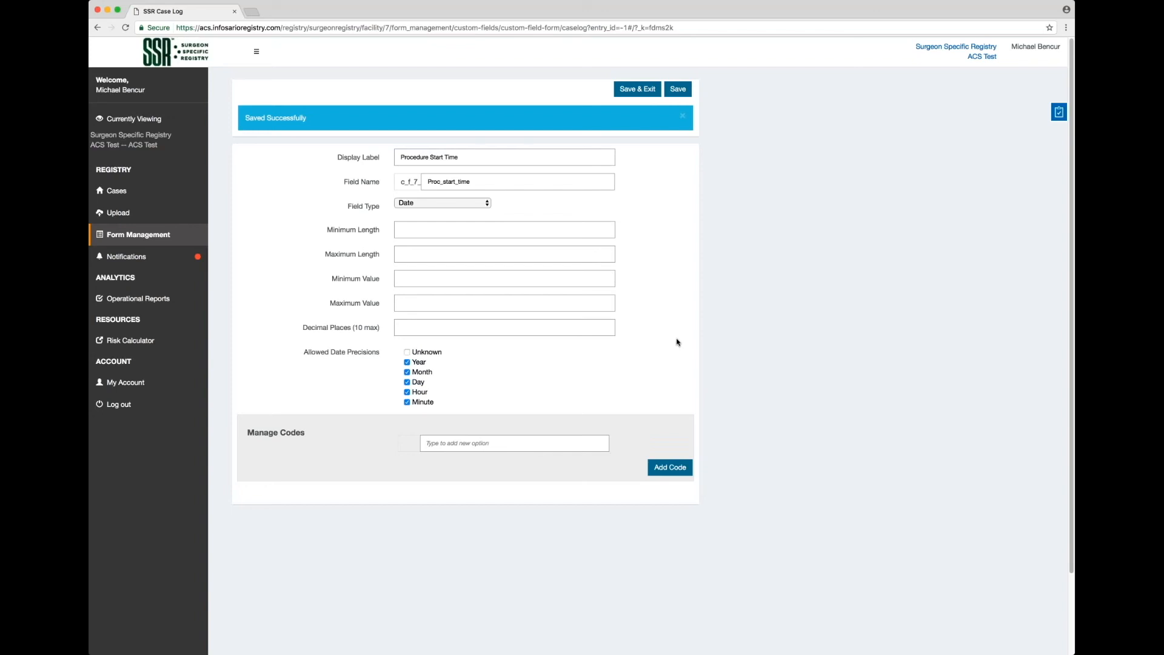
{"action": "left_click", "coordinate": [648, 94]}
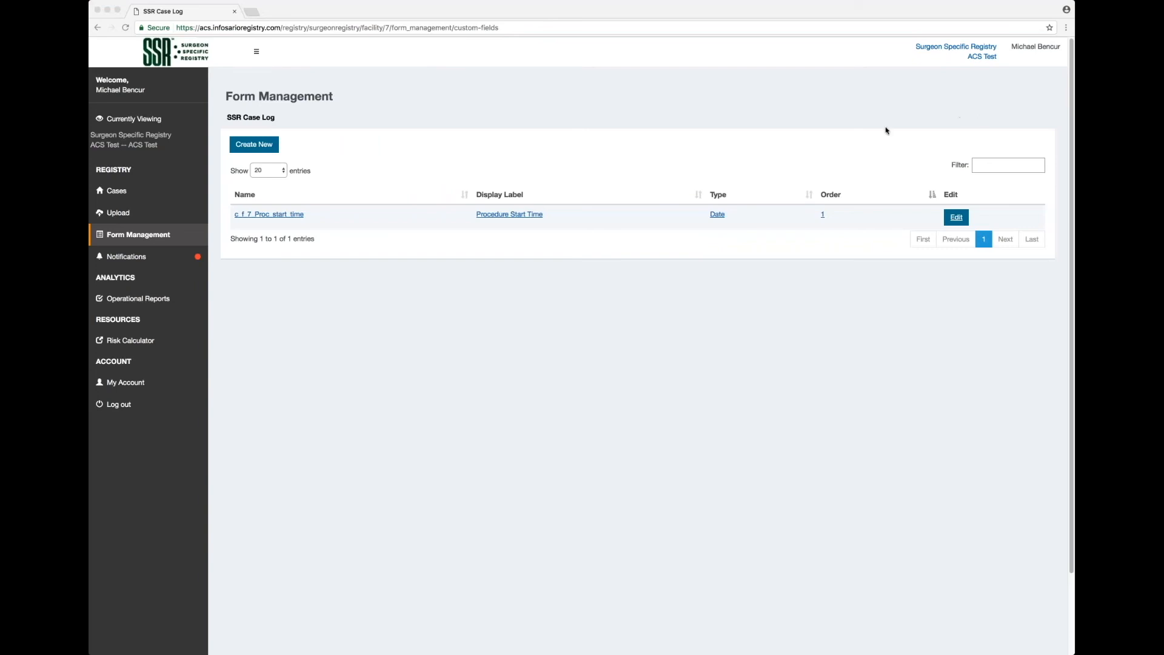
Start a new blank custom field from the Form Management list.
{"action": "left_click", "coordinate": [252, 145]}
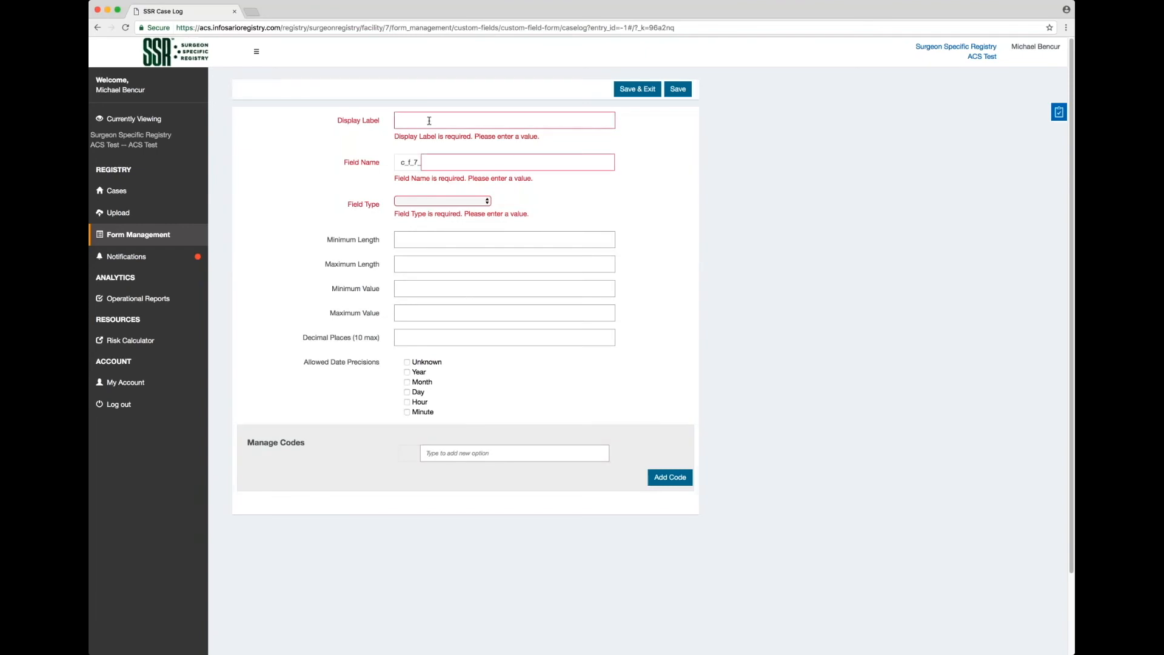
Label the field 'Robotic Surgery', name it Robotic_Surgery, and make it a single-select drop-down.
{"action": "left_click", "coordinate": [429, 120]}
{"action": "type", "text": "Robotic Surgery"}
{"action": "left_click", "coordinate": [465, 159]}
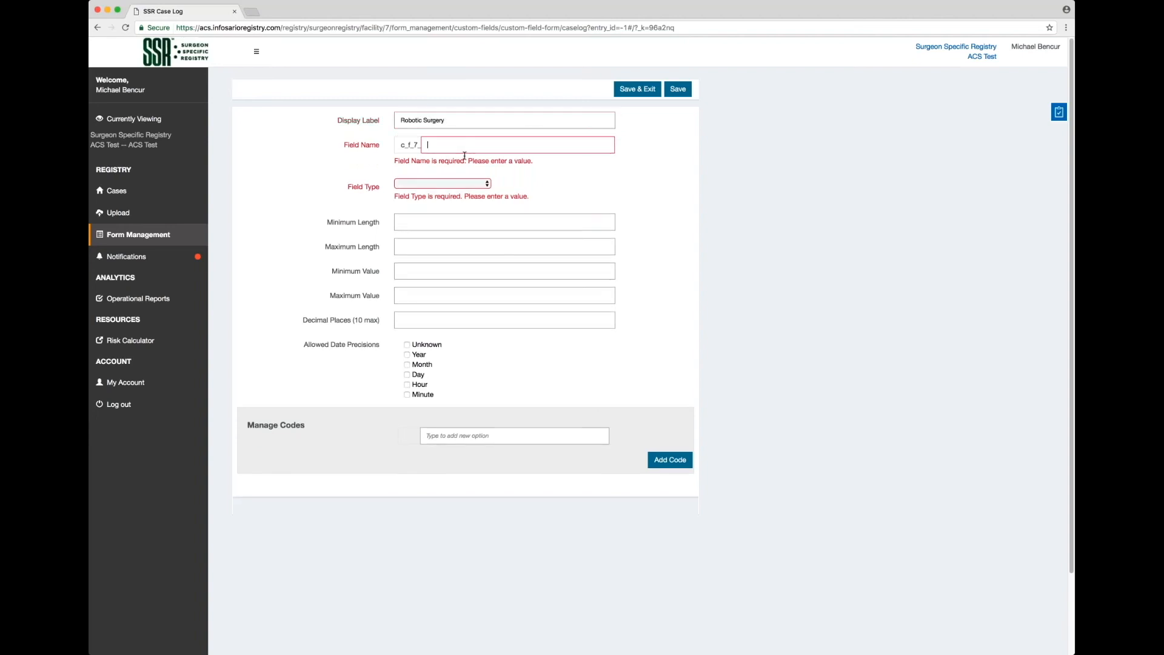
{"action": "type", "text": "Robotic_Surgery"}
{"action": "key", "text": "Tab"}
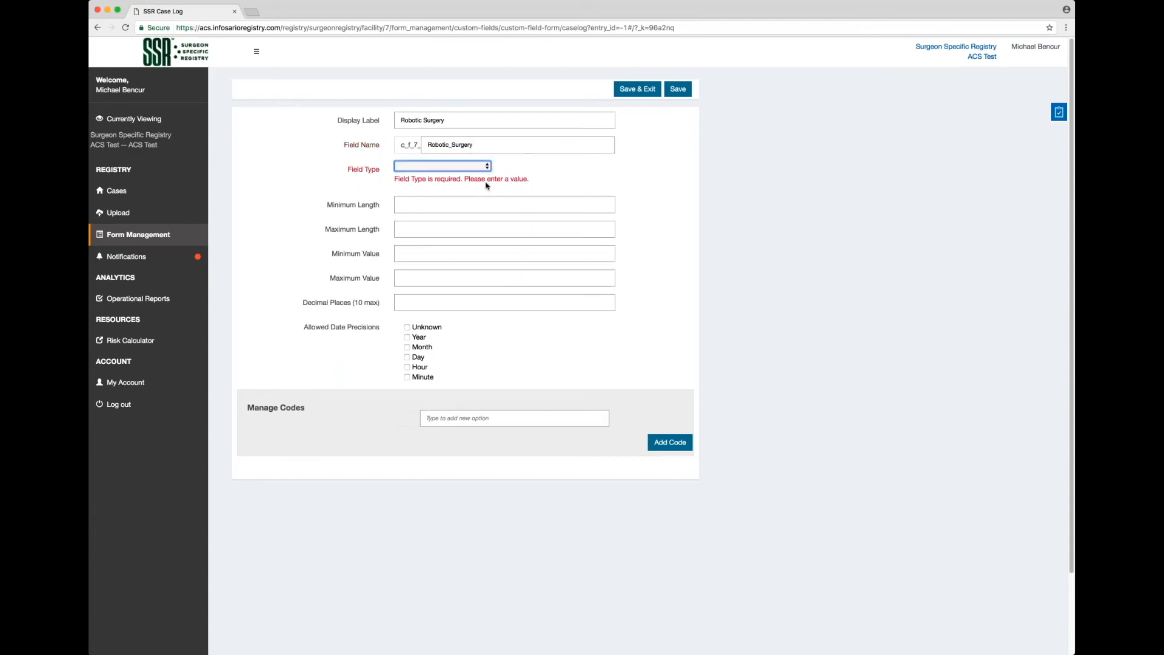
{"action": "left_click", "coordinate": [490, 246]}
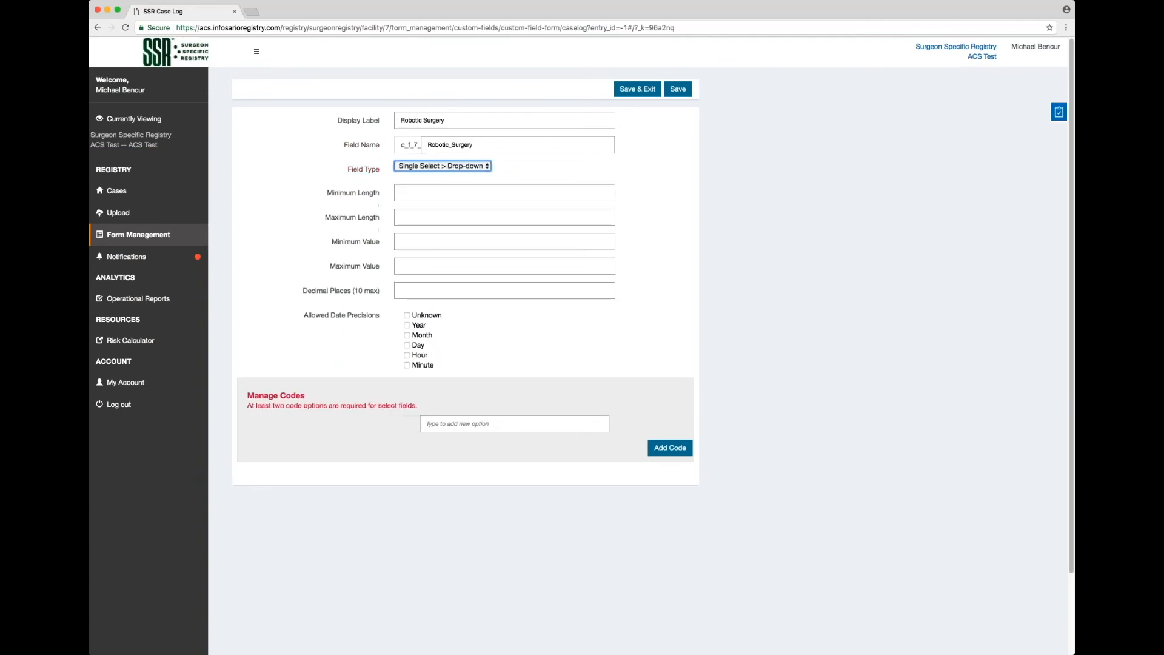
Add codes Robotic Hernia and Robotic Cholecystectomy, then save the field and exit.
{"action": "left_click", "coordinate": [459, 422]}
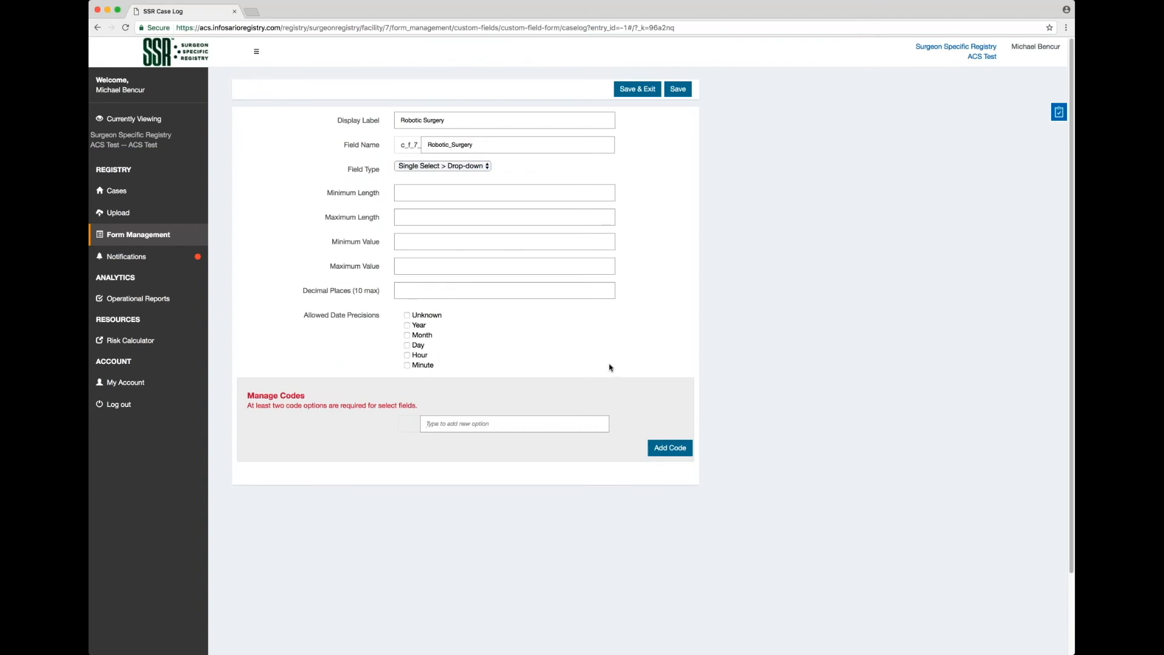
{"action": "type", "text": "Robotic Hernia"}
{"action": "left_click", "coordinate": [653, 448]}
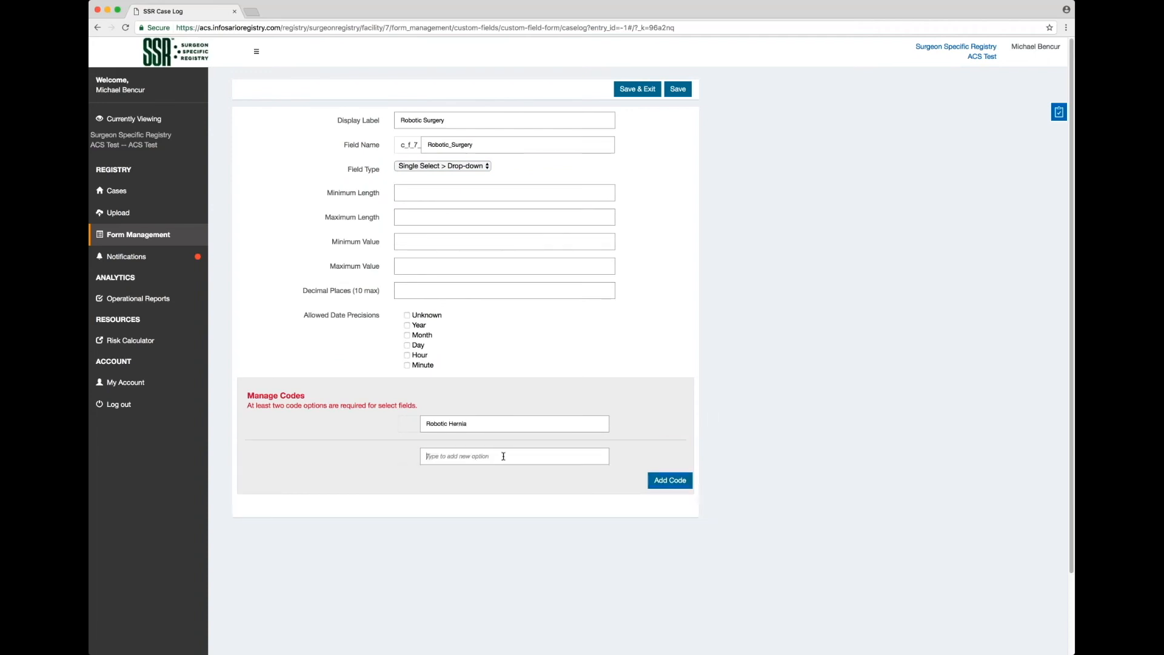
{"action": "type", "text": "Robotic Cholecystectomy"}
{"action": "left_click", "coordinate": [674, 482]}
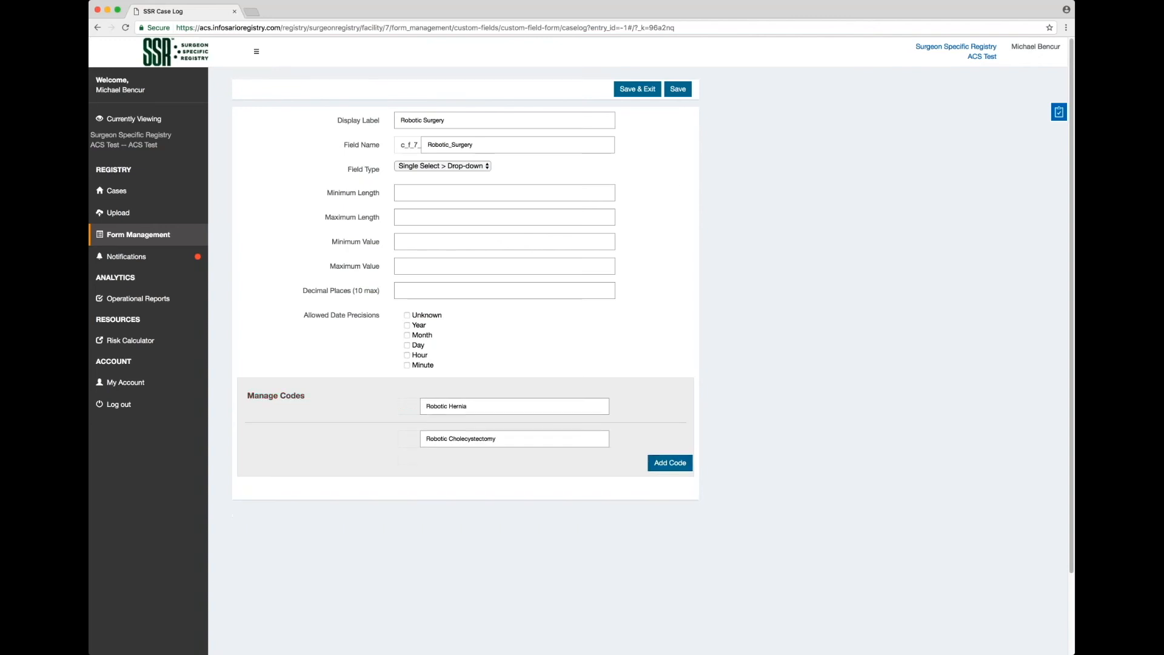
{"action": "left_click", "coordinate": [687, 91]}
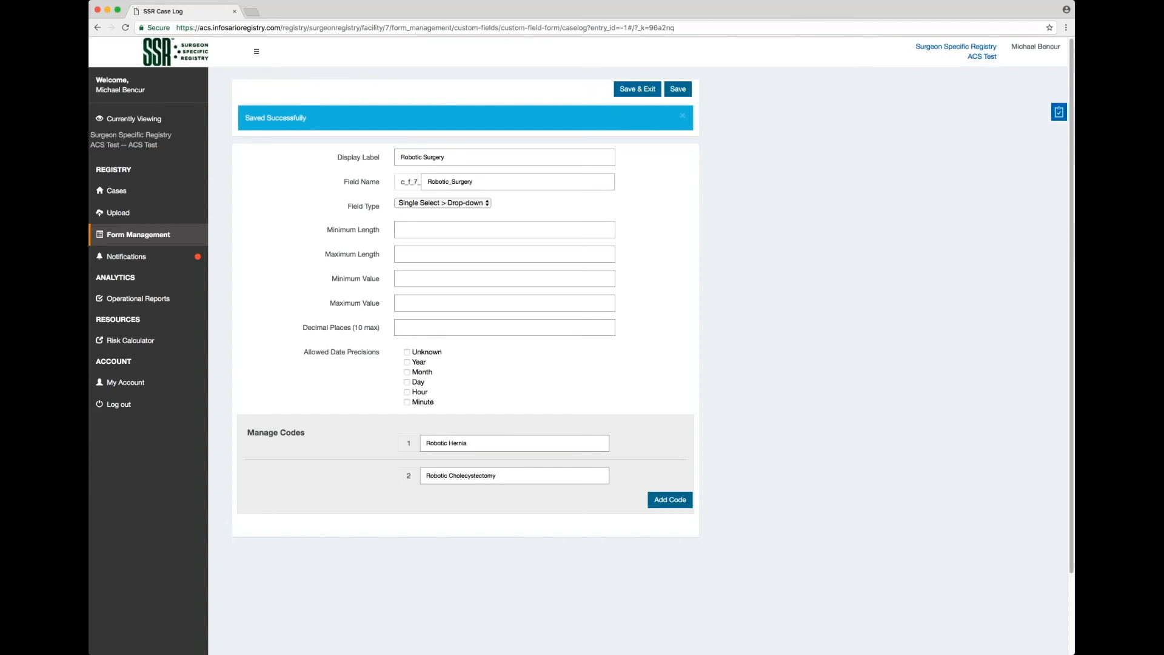
{"action": "left_click", "coordinate": [637, 93]}
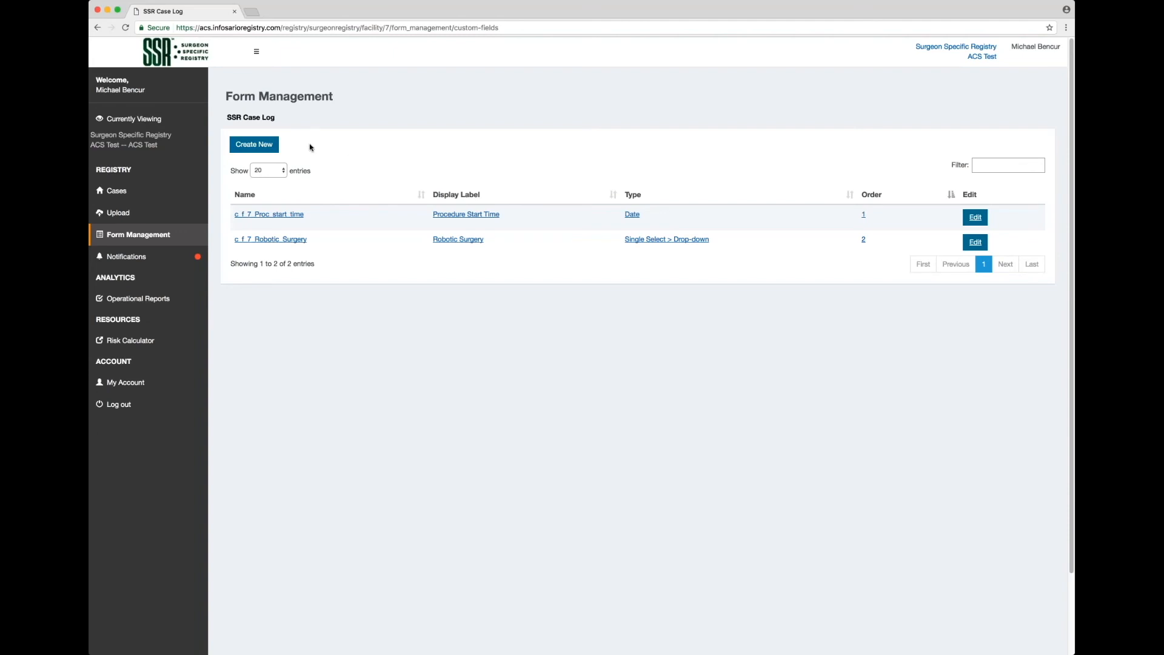
Start a third custom field from the Form Management list.
{"action": "left_click", "coordinate": [273, 151]}
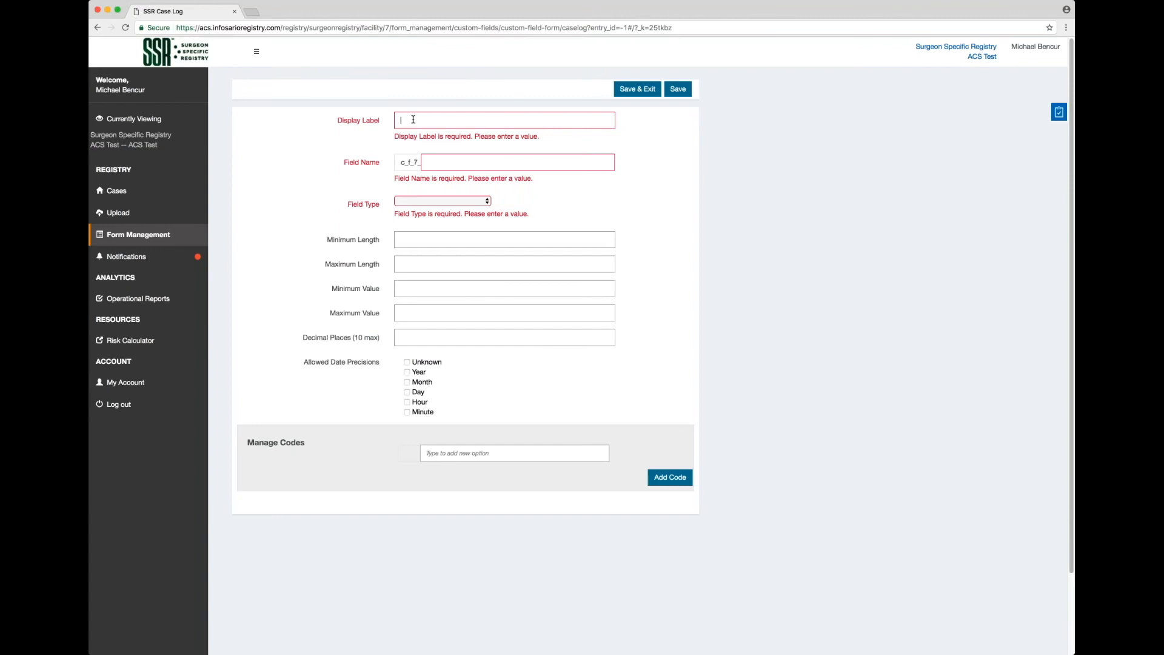
Label the field 'Secondary Insurance', name it sec_insur, and make it a single-select radio button.
{"action": "type", "text": "Secondary Insuran"}
{"action": "key", "text": "Tab"}
{"action": "type", "text": "sec_insur"}
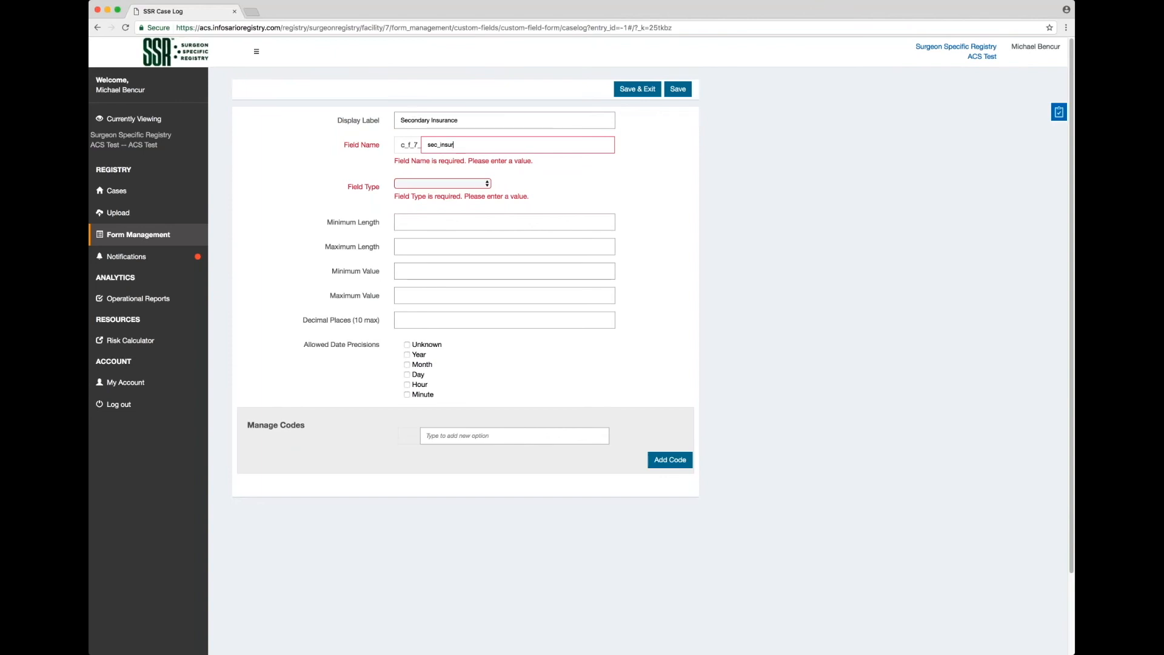
{"action": "key", "text": "Tab"}
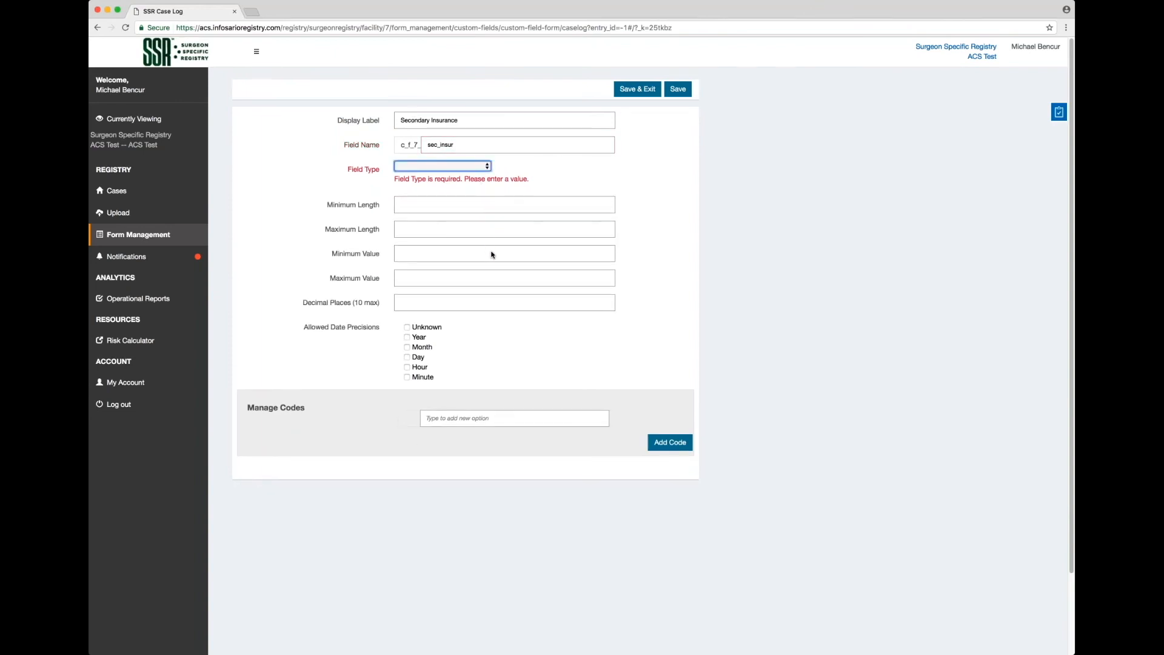
{"action": "left_click", "coordinate": [497, 253]}
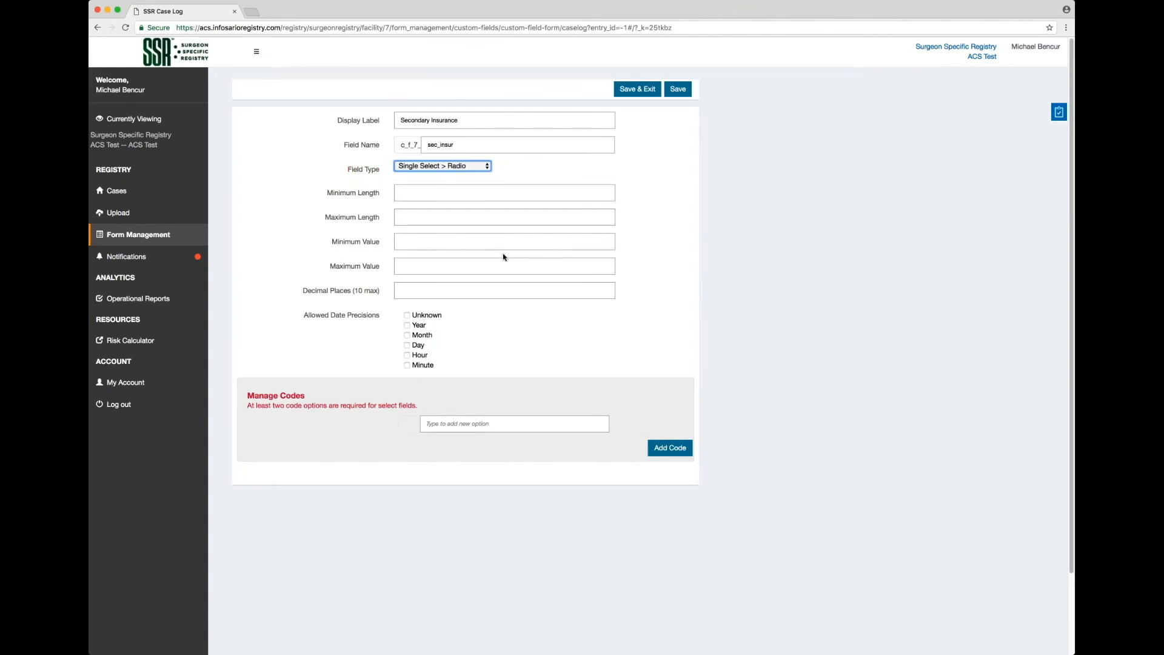
Add Yes and No answer codes, then save the field and exit.
{"action": "left_click", "coordinate": [509, 423]}
{"action": "type", "text": "Yes"}
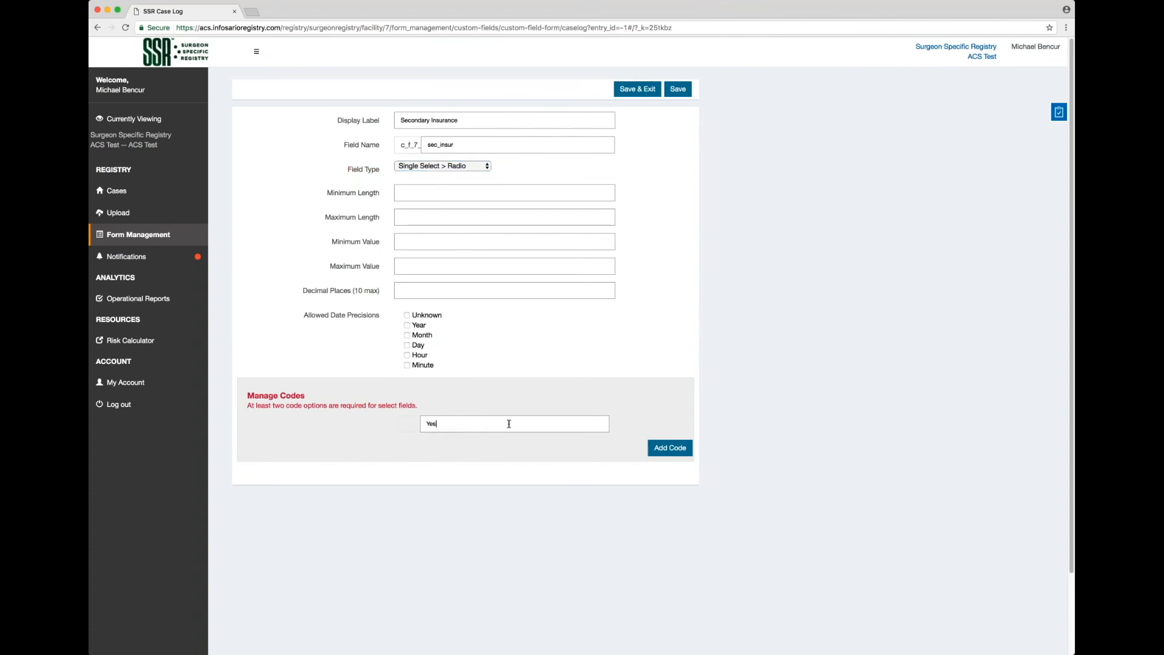
{"action": "left_click", "coordinate": [655, 451]}
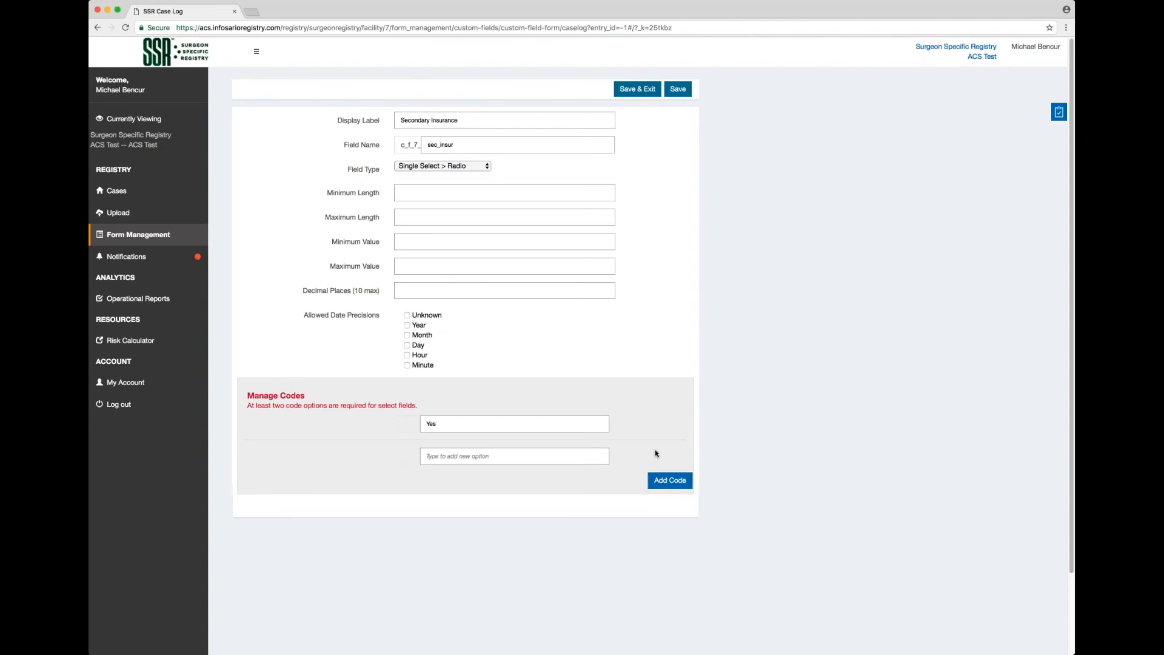
{"action": "left_click", "coordinate": [539, 453]}
{"action": "type", "text": "No"}
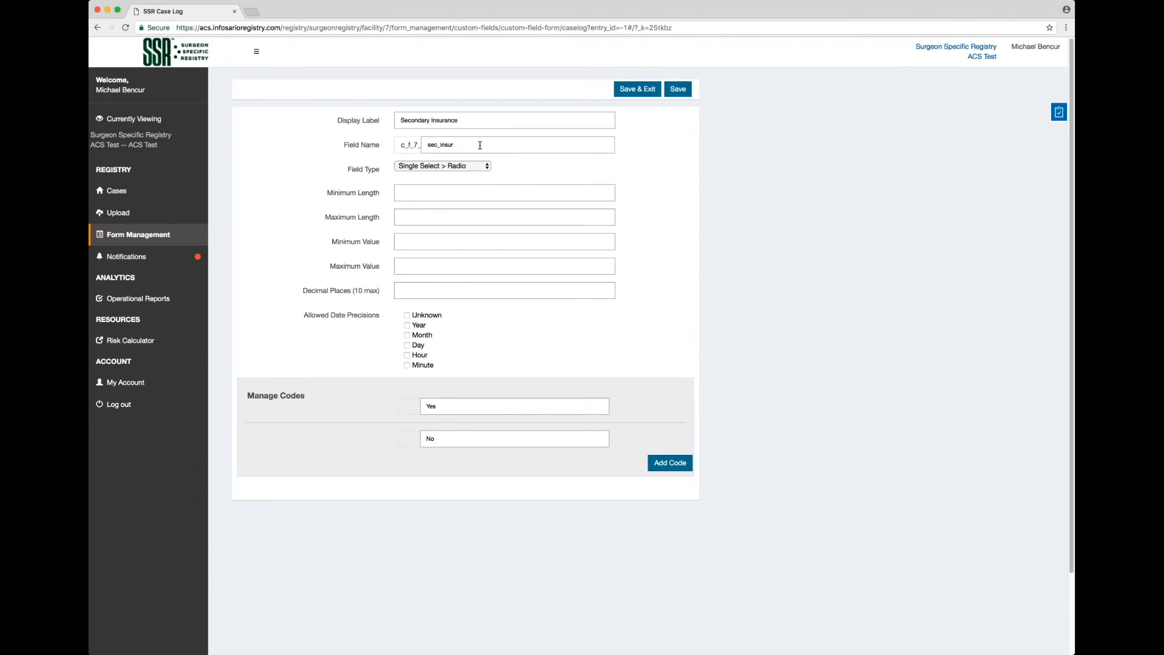
{"action": "left_click", "coordinate": [670, 462]}
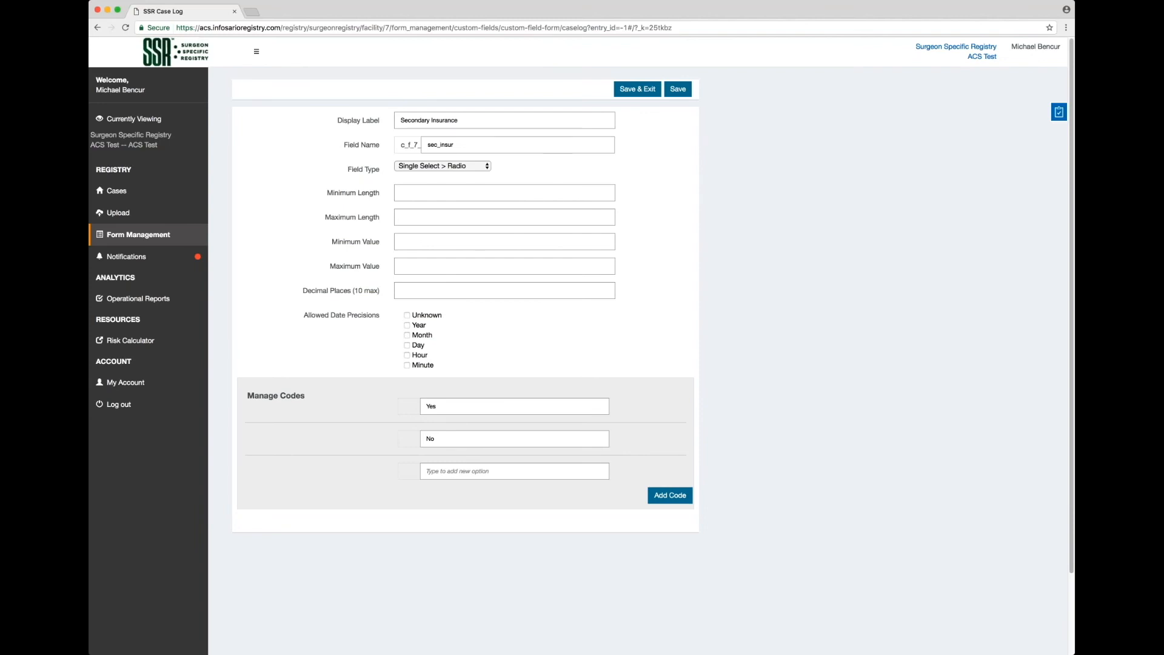
{"action": "left_click", "coordinate": [481, 171]}
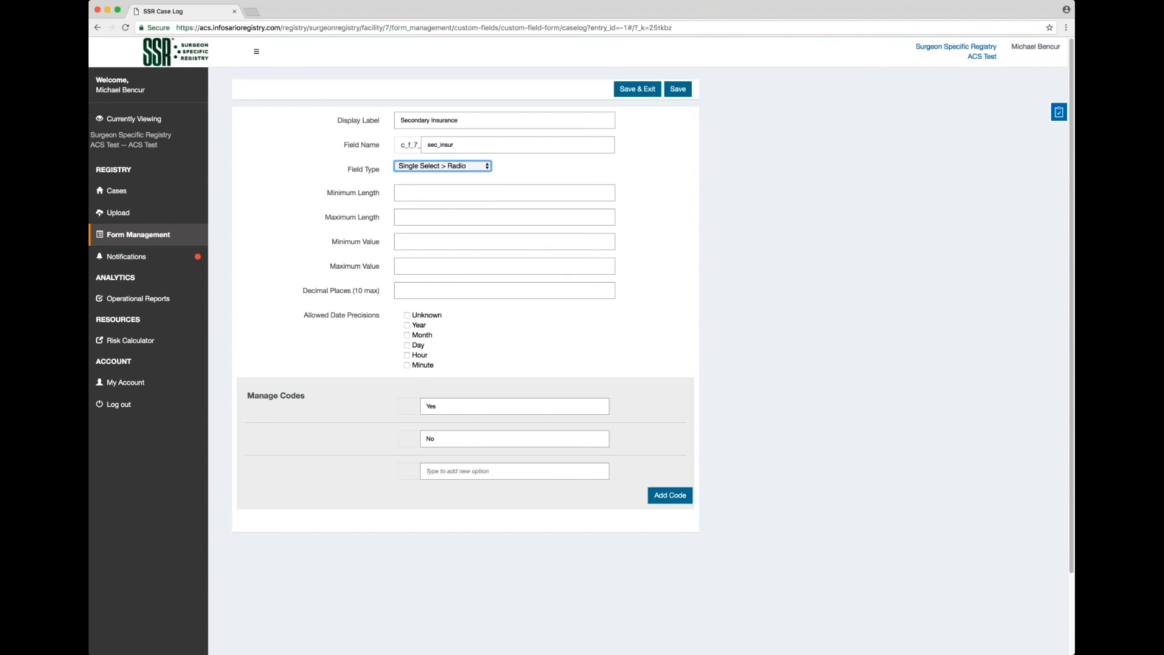
{"action": "left_click", "coordinate": [677, 89]}
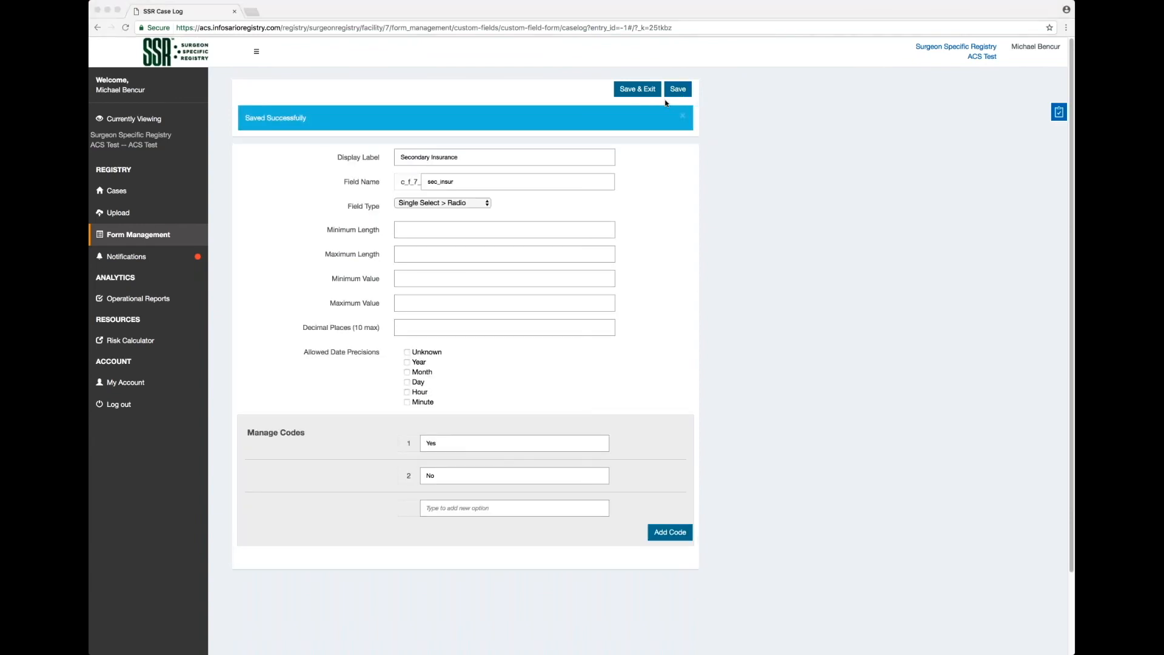
{"action": "left_click", "coordinate": [643, 93]}
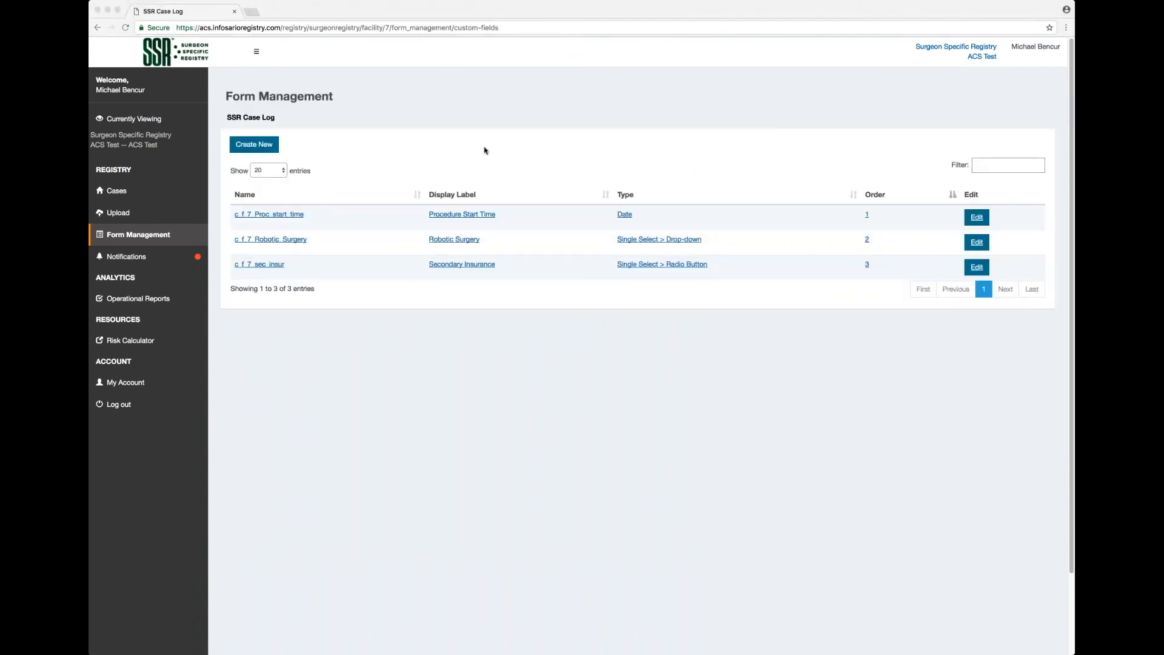
Open a fourth blank custom-field form from the Form Management list.
{"action": "left_click", "coordinate": [388, 142]}
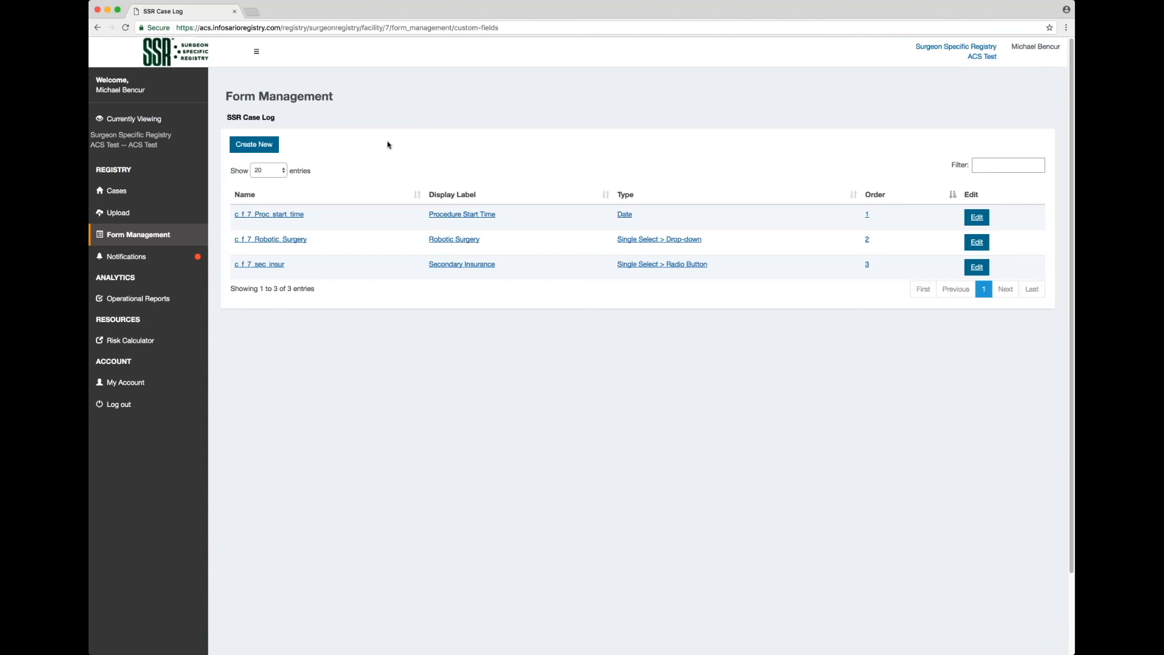
{"action": "left_click", "coordinate": [257, 145]}
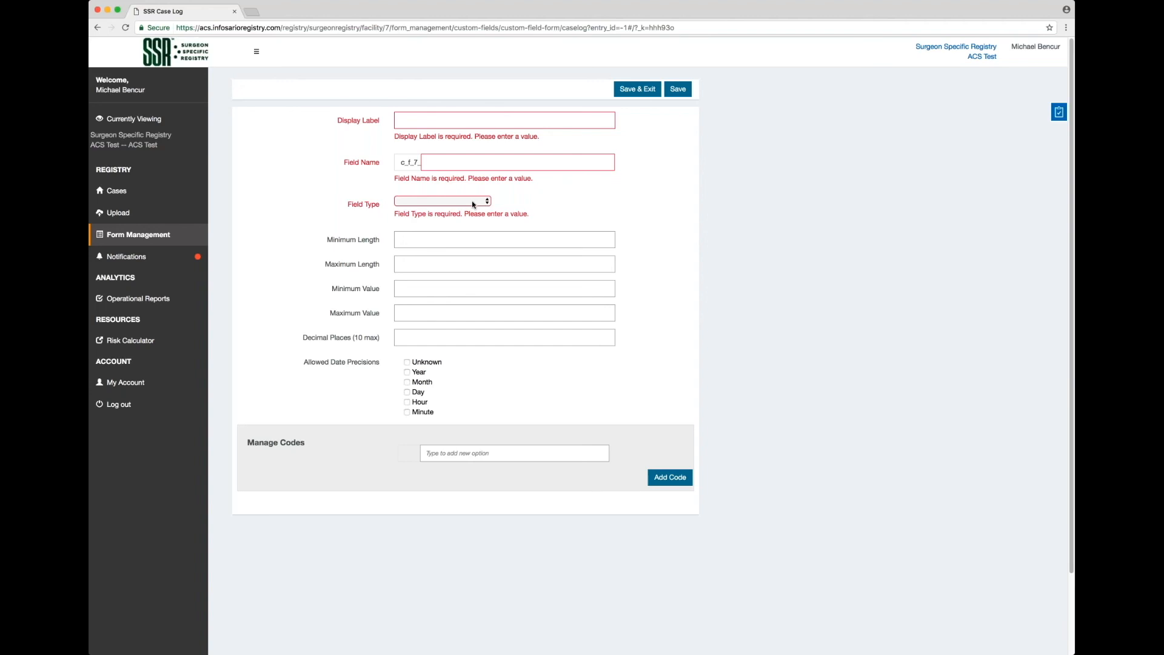
Set the field type to Decimal > Numeric after trying multi-line, single-line and Integer types.
{"action": "left_click", "coordinate": [474, 204]}
{"action": "left_click", "coordinate": [482, 254]}
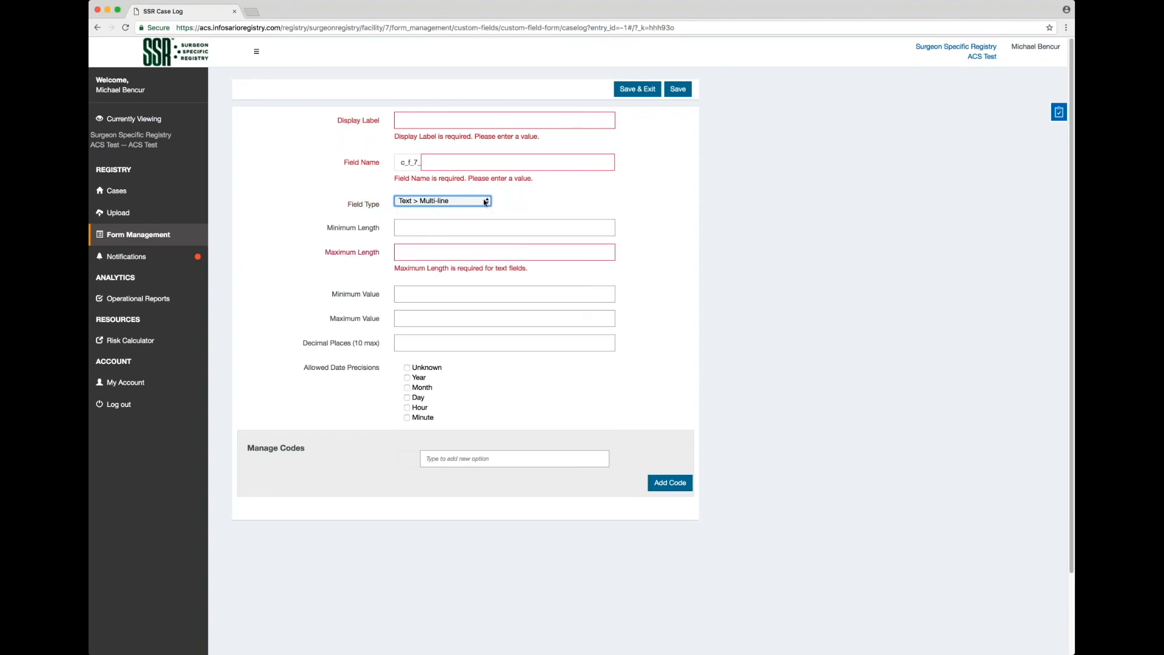
{"action": "left_click", "coordinate": [462, 210]}
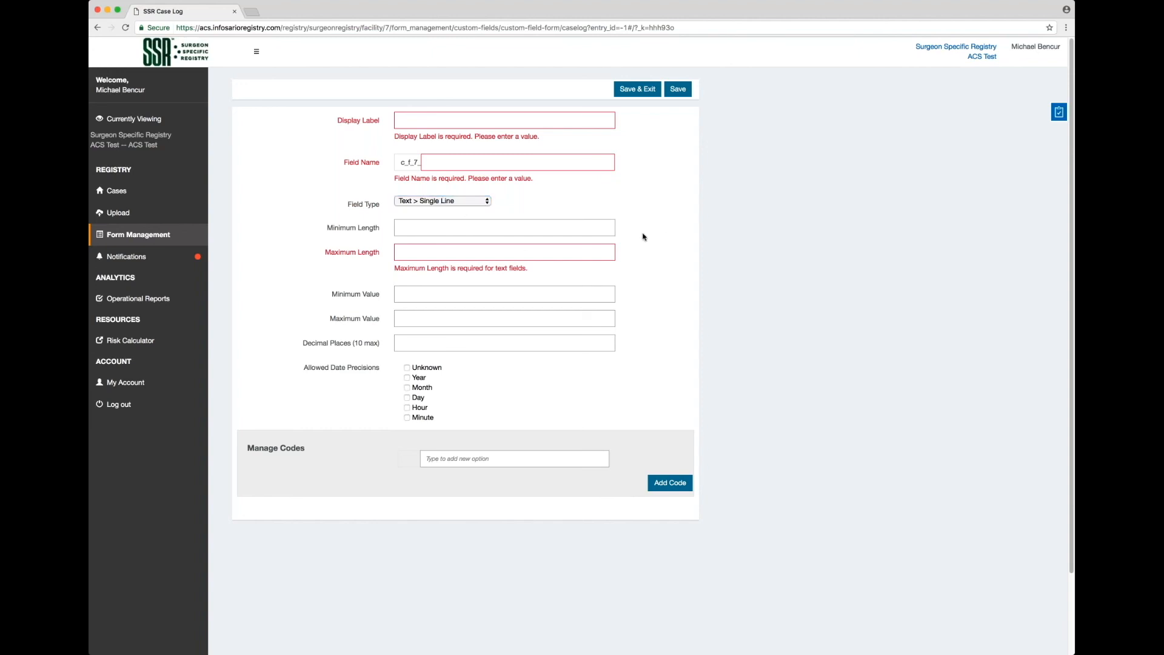
{"action": "left_click", "coordinate": [471, 202]}
{"action": "key", "text": "d"}
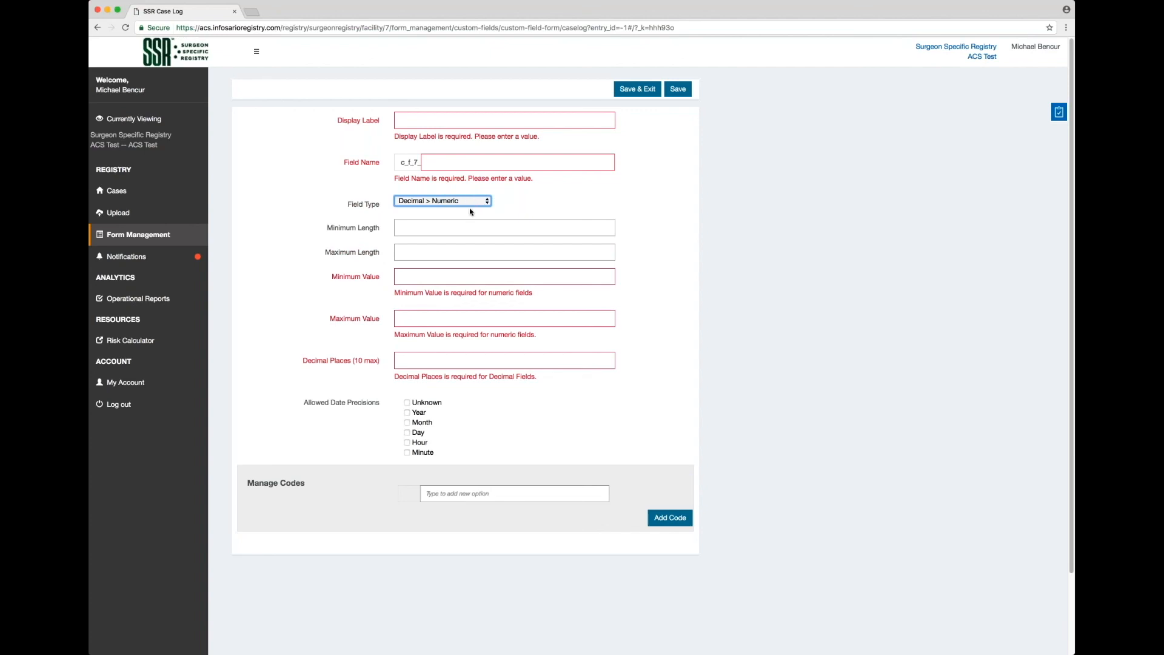
{"action": "key", "text": "i"}
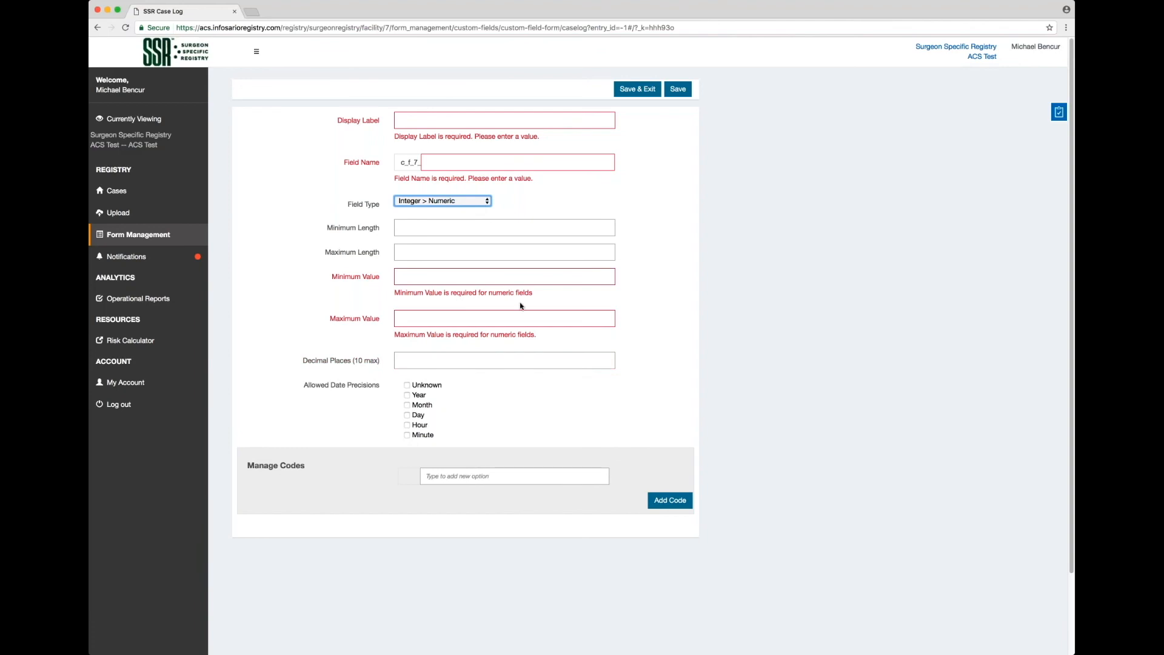
{"action": "left_click", "coordinate": [461, 200]}
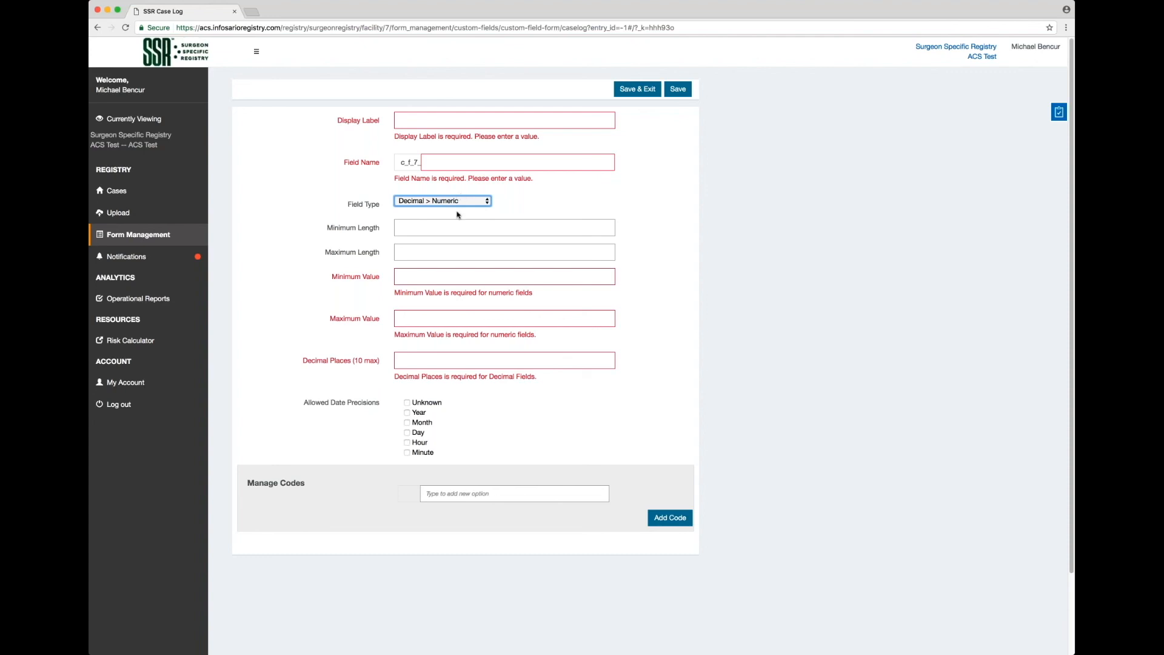
{"action": "left_click", "coordinate": [457, 213]}
Return to the Custom Fields list and sort it by name, then by display label.
{"action": "left_click", "coordinate": [151, 237]}
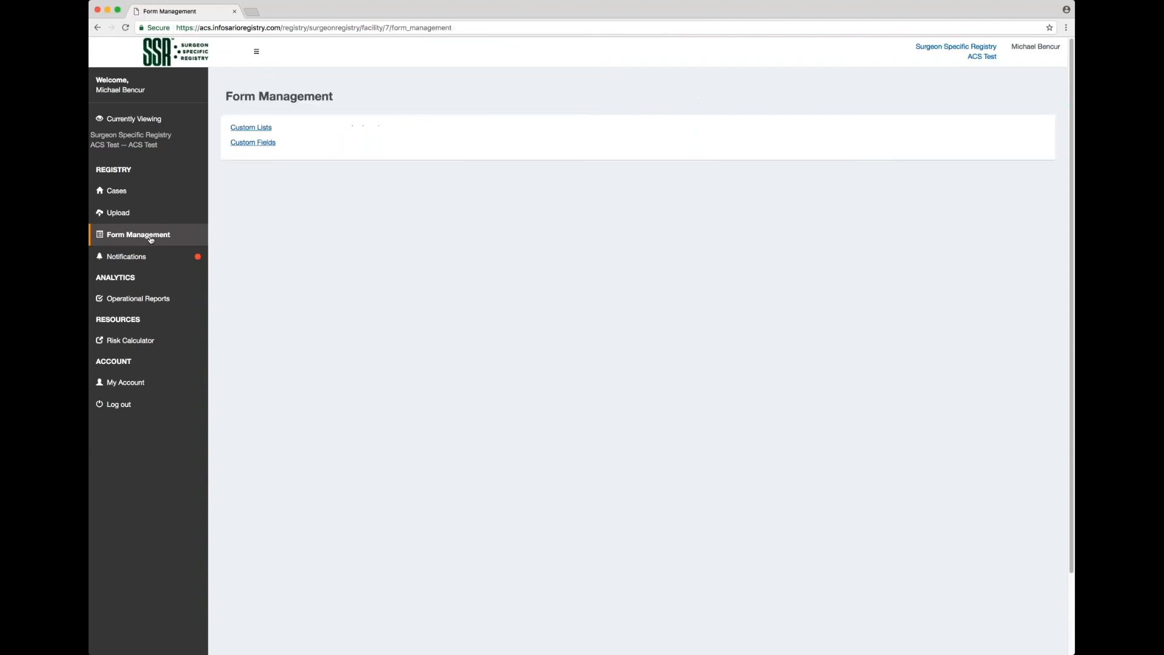
{"action": "left_click", "coordinate": [261, 143]}
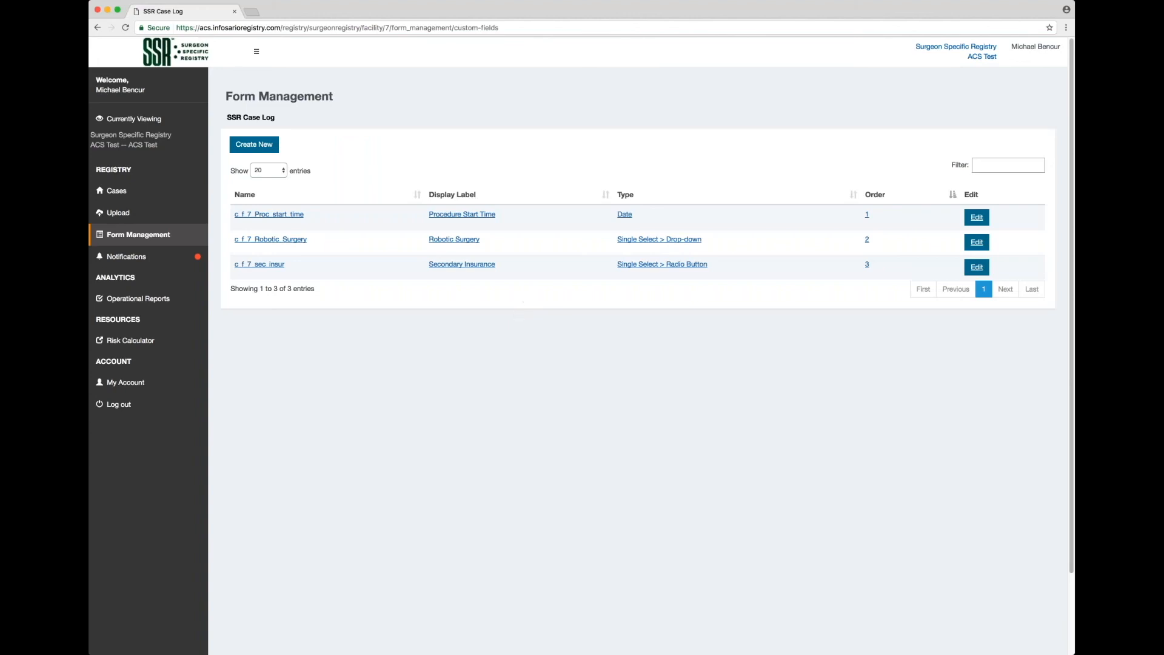
{"action": "left_click", "coordinate": [417, 195]}
{"action": "left_click", "coordinate": [417, 196]}
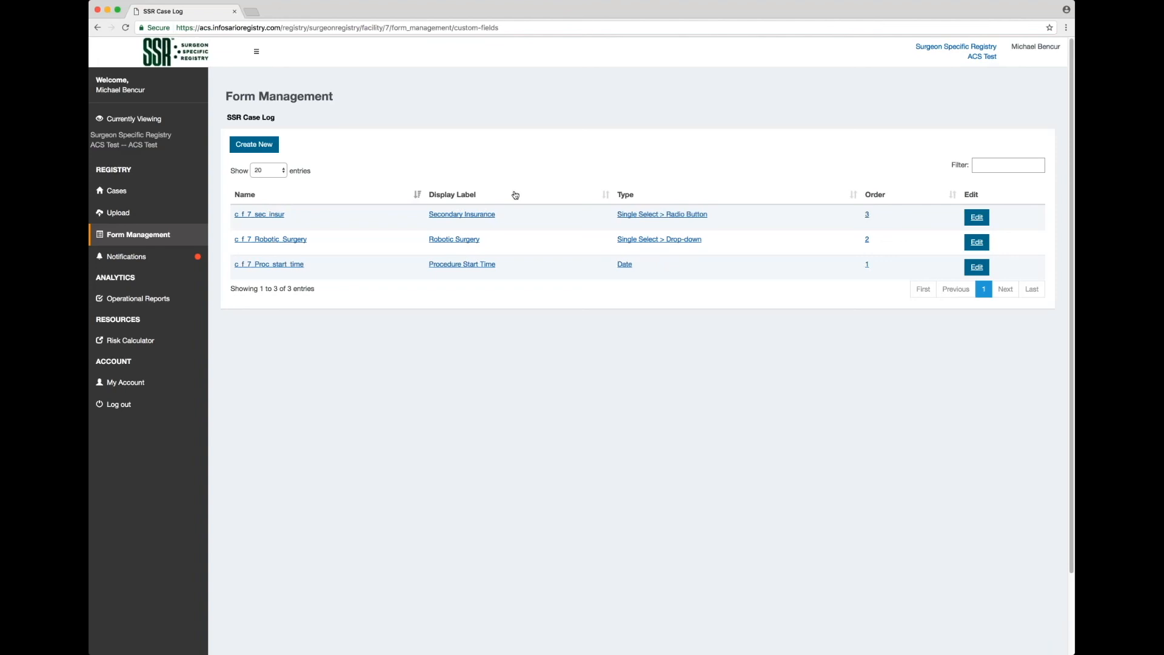
{"action": "left_click", "coordinate": [606, 195]}
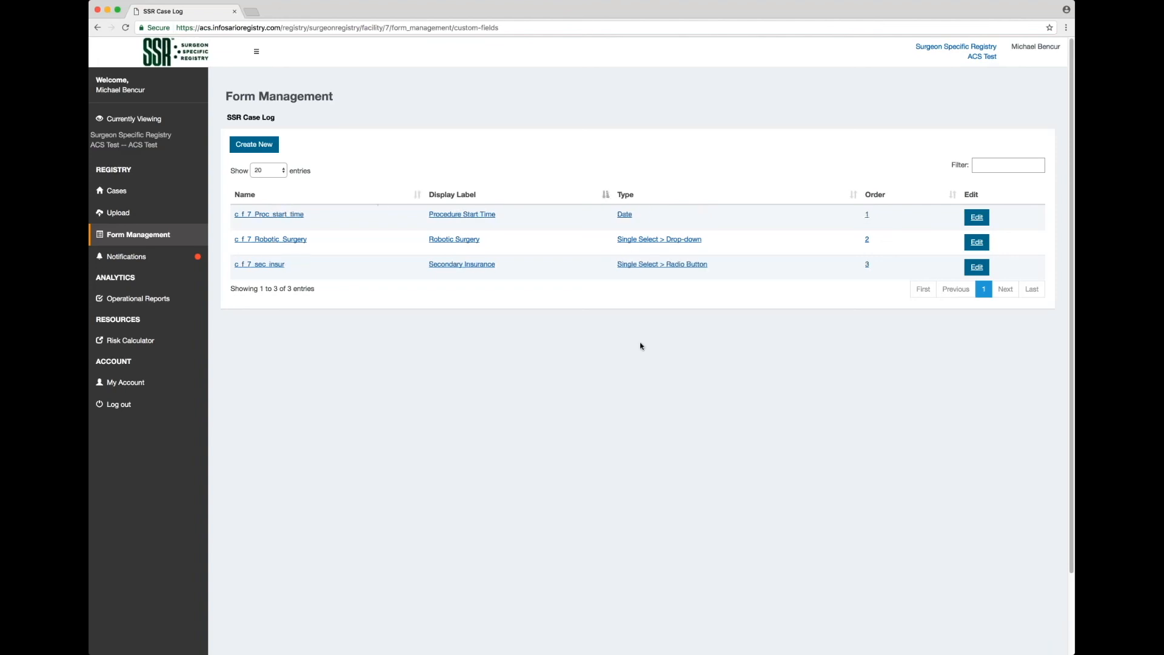
Reopen the Procedure Start Time field for editing and re-save it unchanged.
{"action": "left_click", "coordinate": [977, 218]}
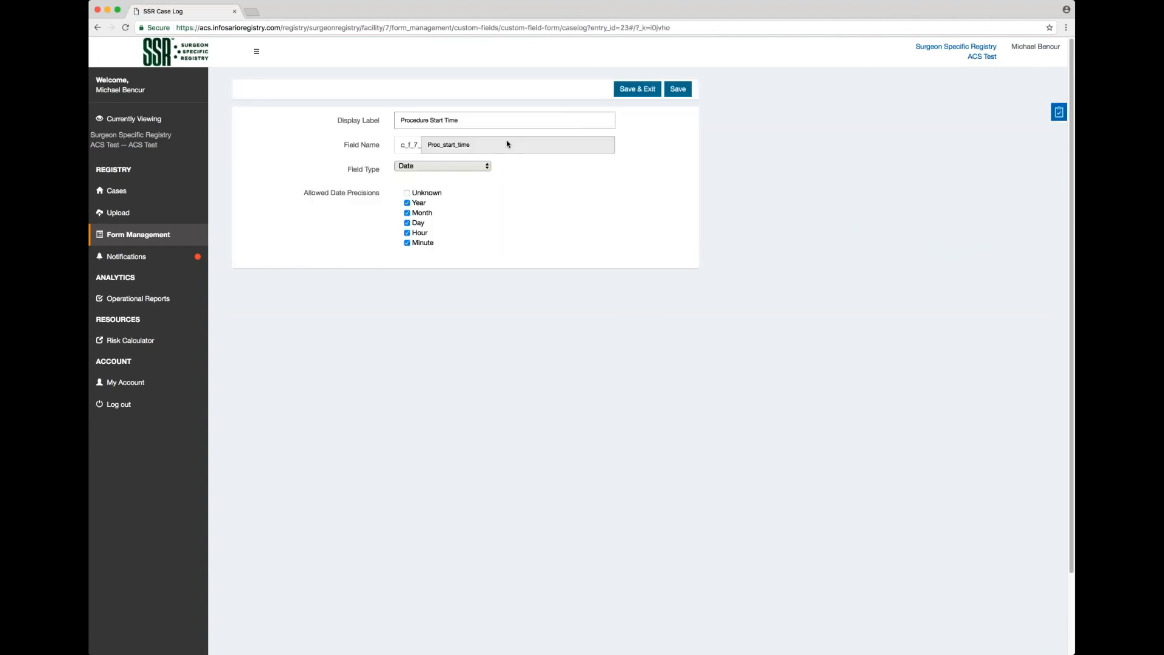
{"action": "left_click", "coordinate": [471, 122]}
{"action": "double_click", "coordinate": [480, 151]}
{"action": "left_click", "coordinate": [480, 166]}
{"action": "left_click", "coordinate": [649, 92]}
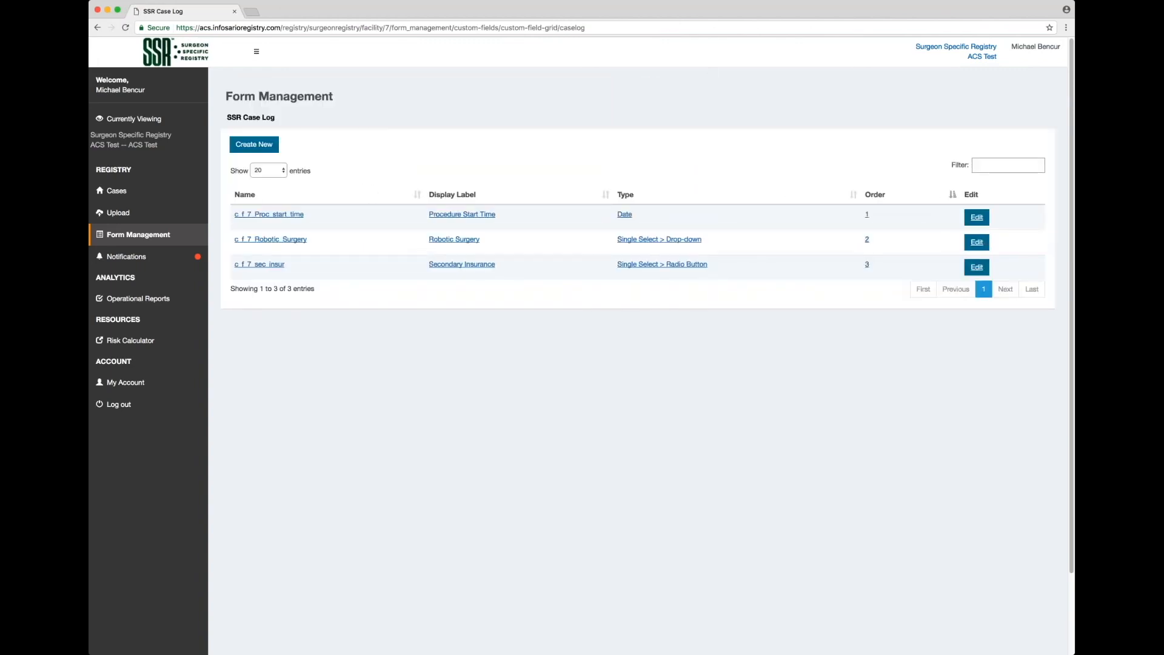
Open the 03/07/2017 case from the Cases list and scroll to its custom fields.
{"action": "left_click", "coordinate": [117, 192]}
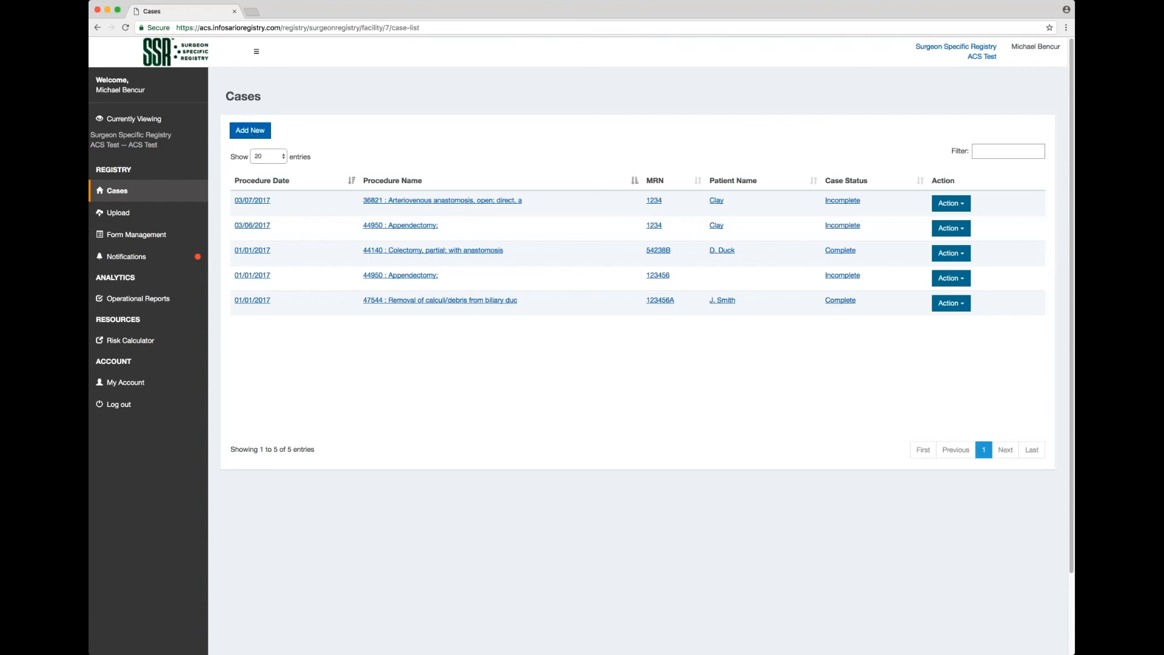
{"action": "left_click", "coordinate": [402, 200]}
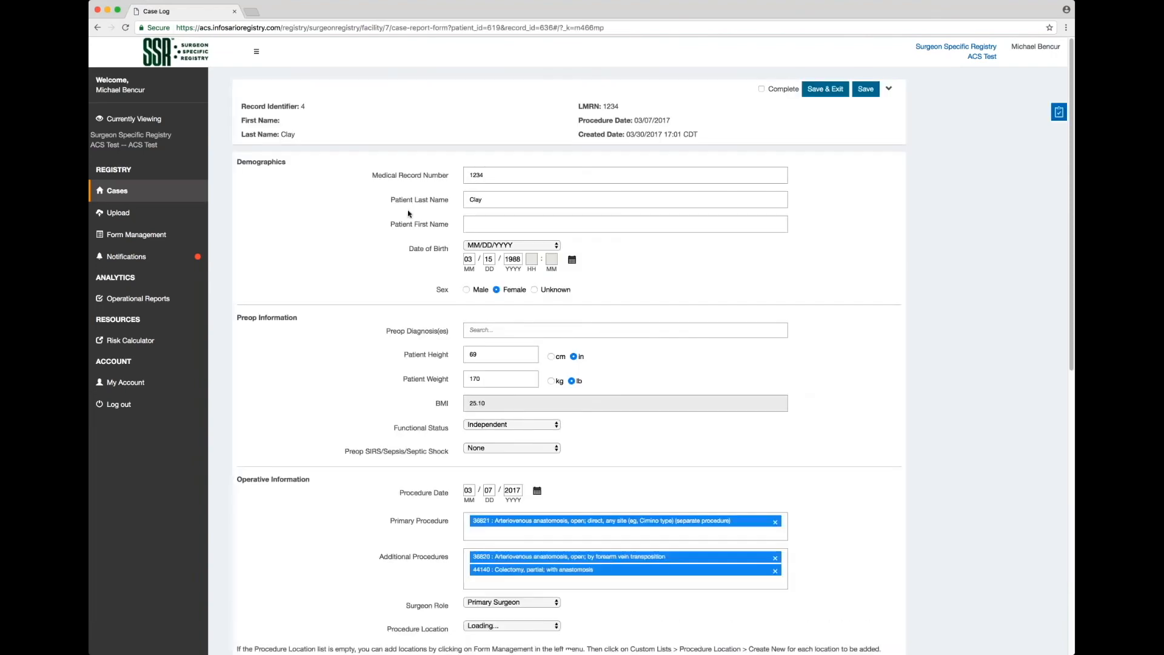
{"action": "scroll", "coordinate": [400, 220], "scroll_direction": "down", "scroll_amount": 10}
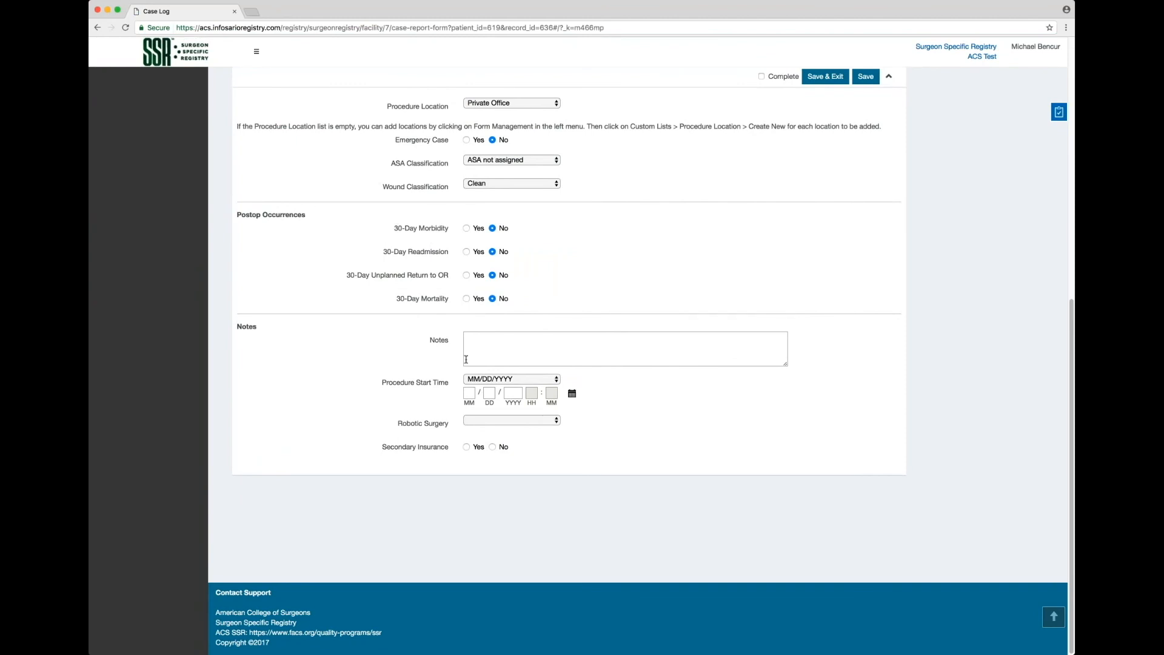
Enter Procedure Start Time 06/05/2017, choose Robotic Hernia, mark Secondary Insurance Yes, and save.
{"action": "left_click", "coordinate": [469, 393]}
{"action": "type", "text": "06/"}
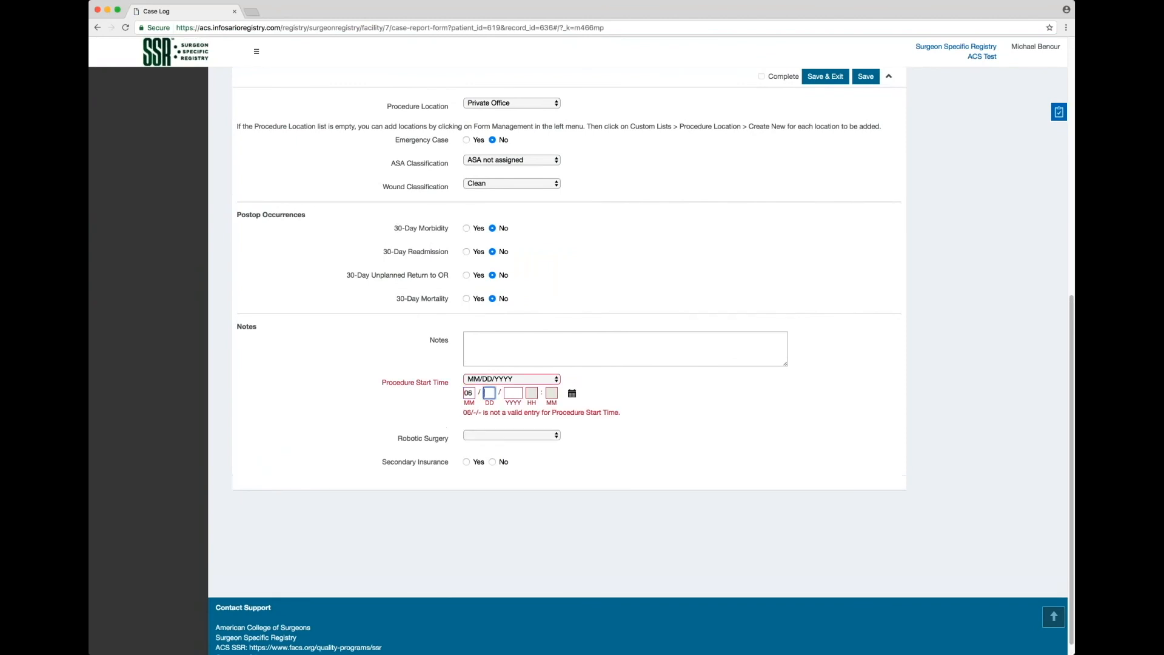
{"action": "type", "text": "05"}
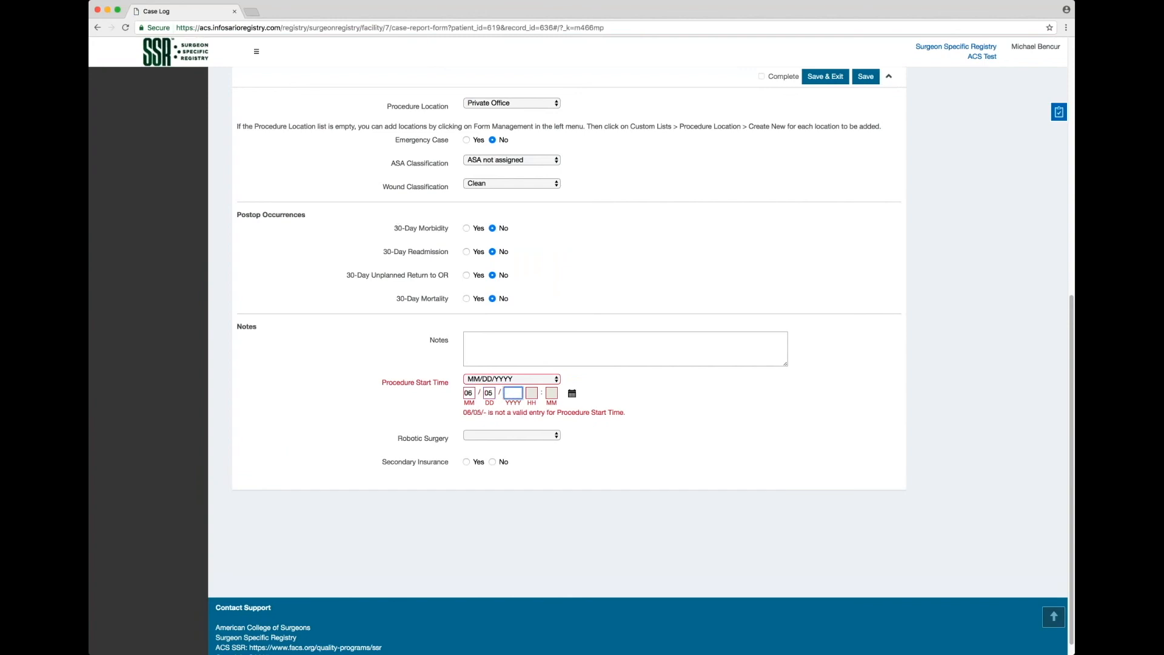
{"action": "type", "text": "2017"}
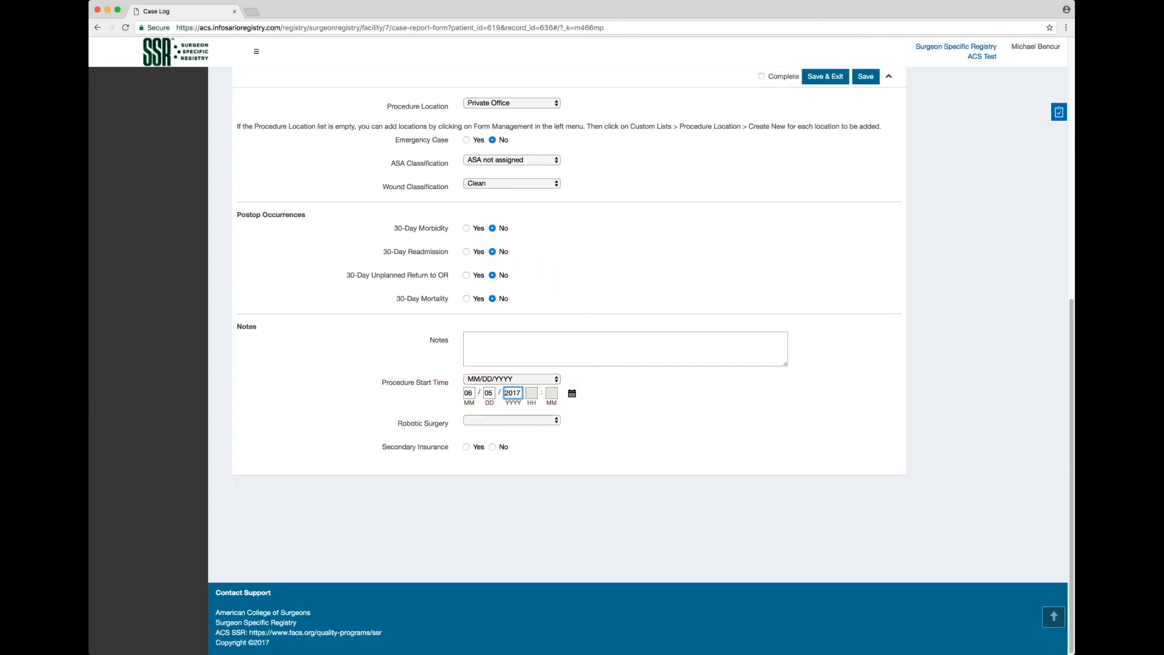
{"action": "left_click", "coordinate": [531, 395]}
{"action": "left_click", "coordinate": [517, 419]}
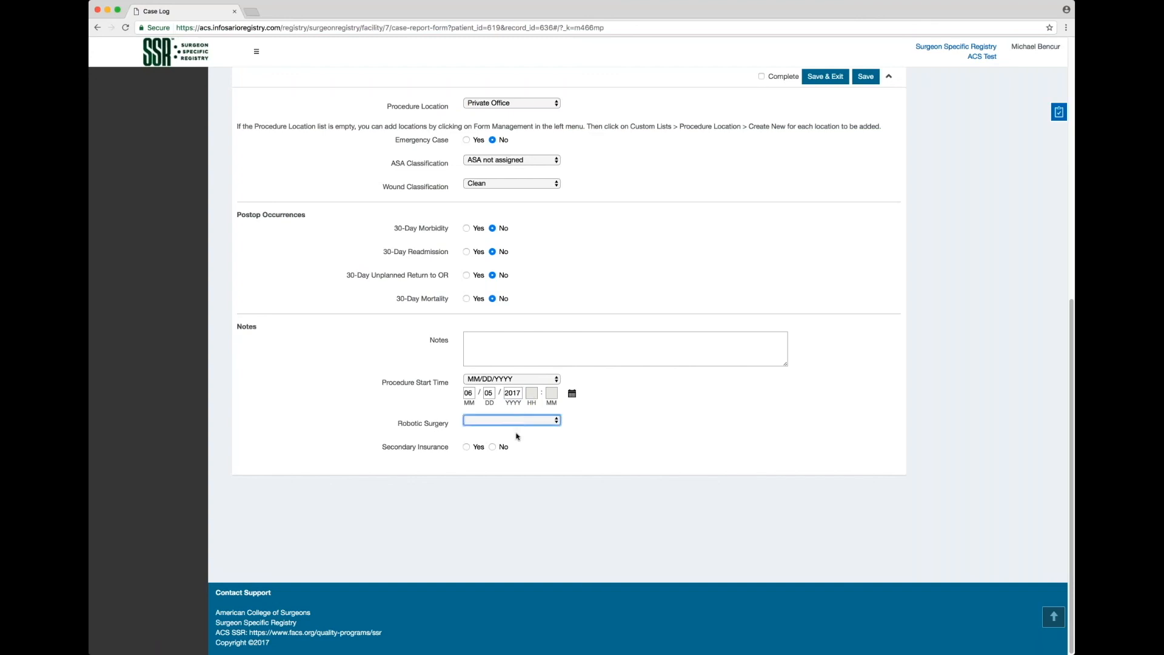
{"action": "left_click", "coordinate": [484, 437]}
{"action": "left_click", "coordinate": [472, 447]}
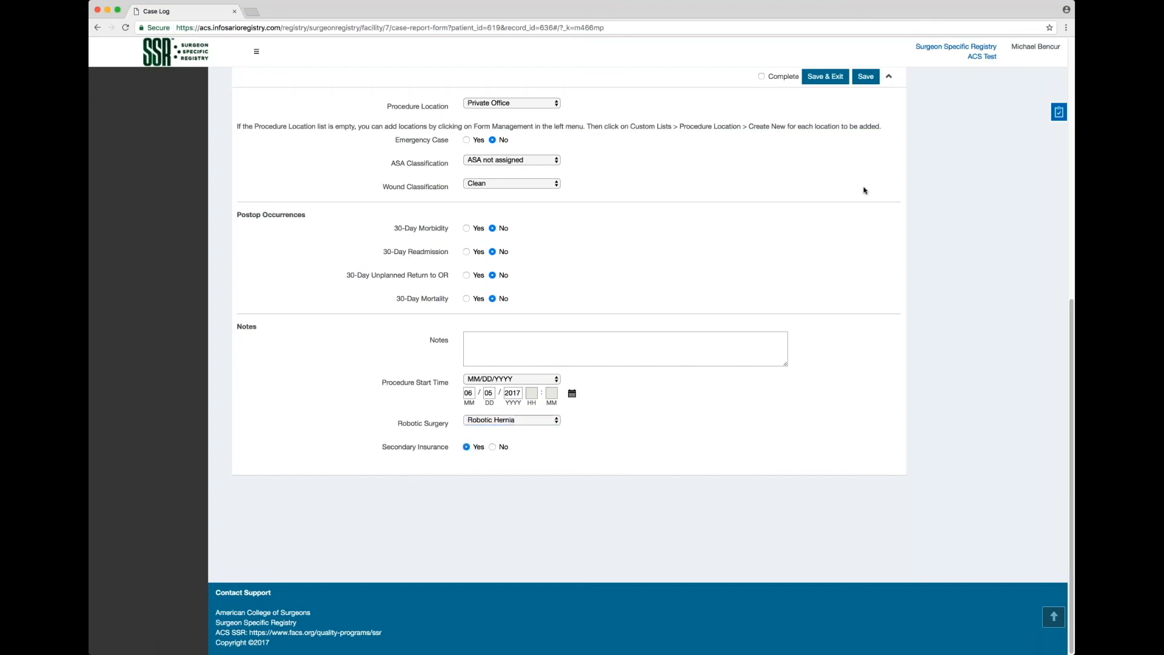
{"action": "left_click", "coordinate": [825, 77]}
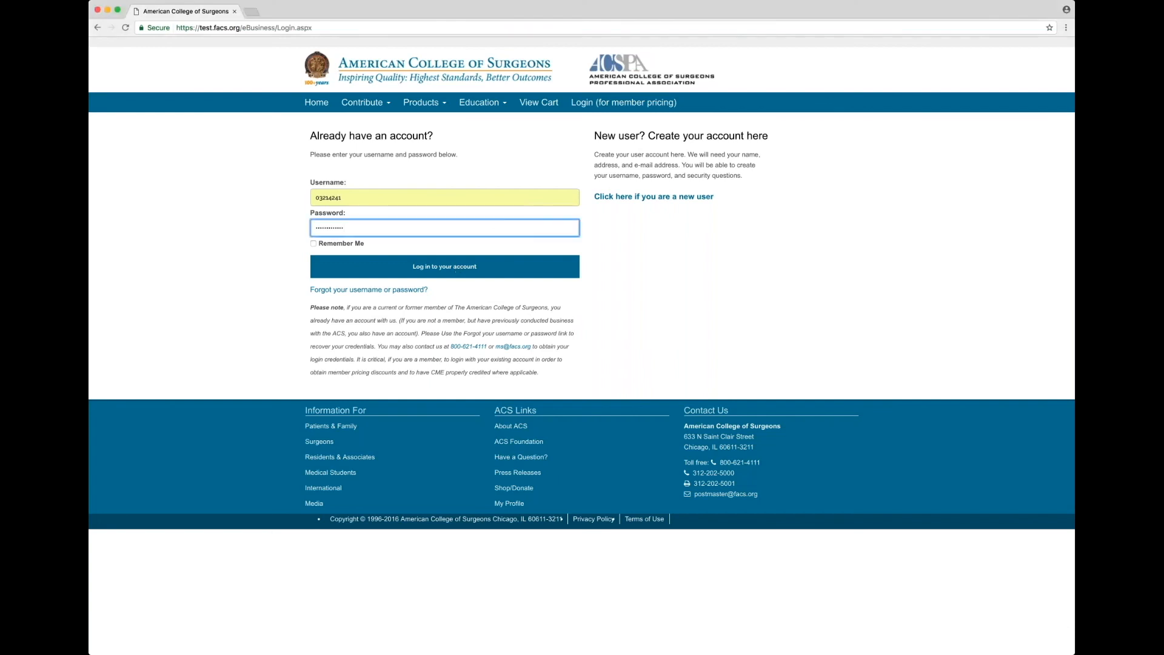
Log in to the ACS account with the filled-in username and password.
{"action": "left_click", "coordinate": [455, 267]}
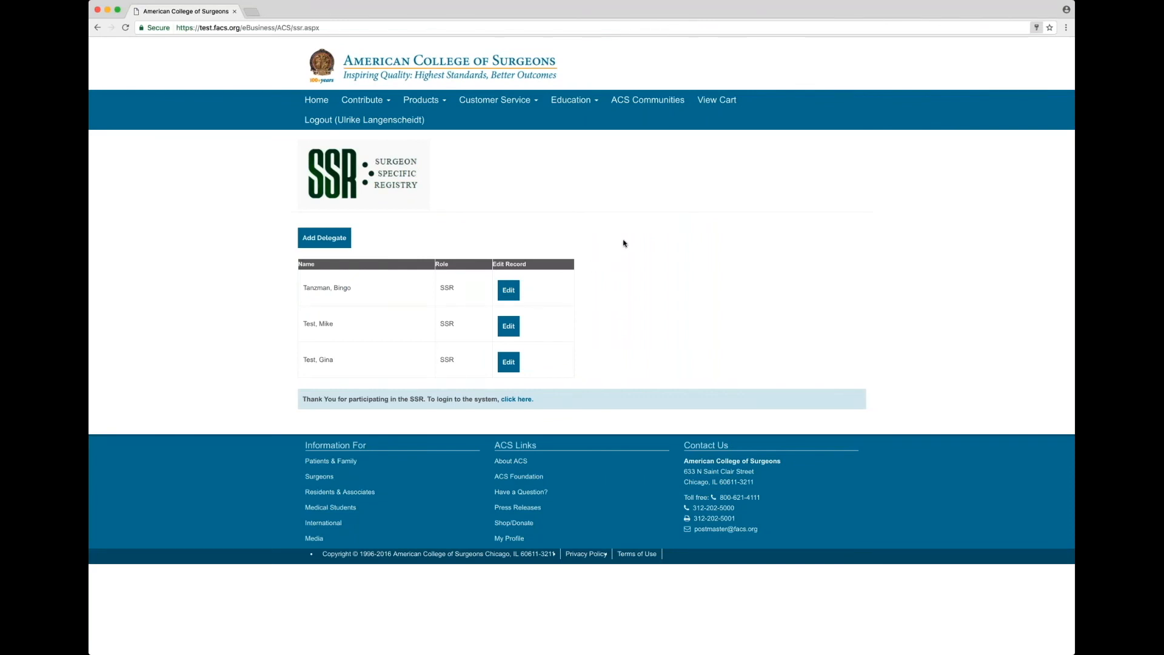
Add a new SSR delegate by entering their first name, last name and e-mail, then save.
{"action": "left_click", "coordinate": [310, 236]}
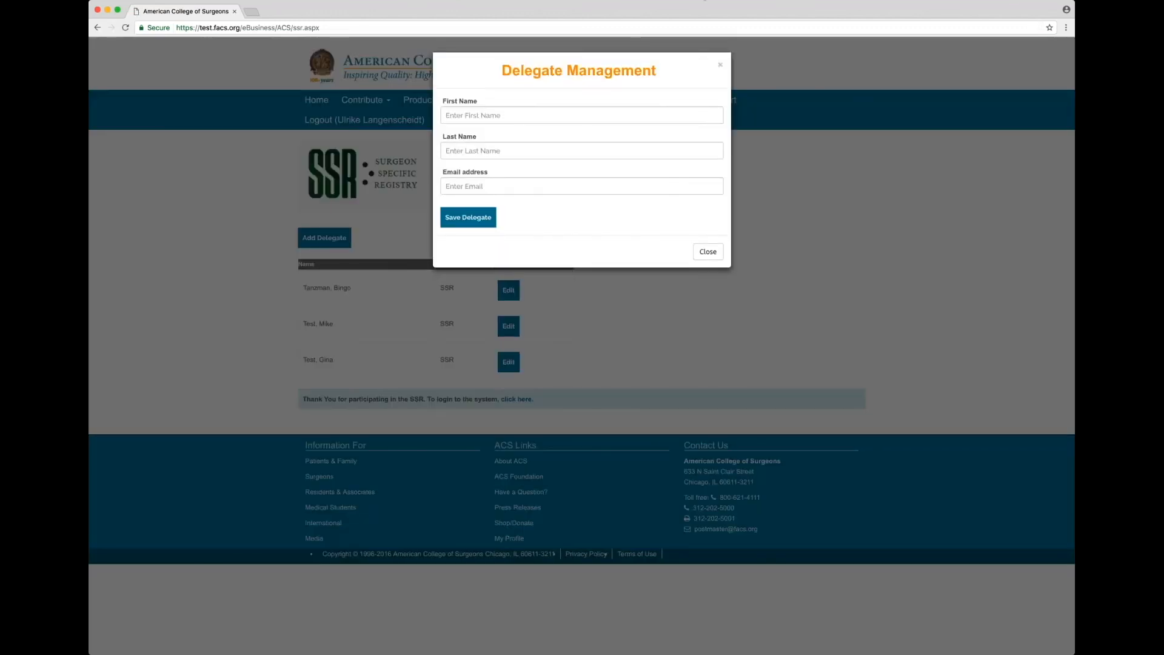
{"action": "left_click", "coordinate": [552, 118]}
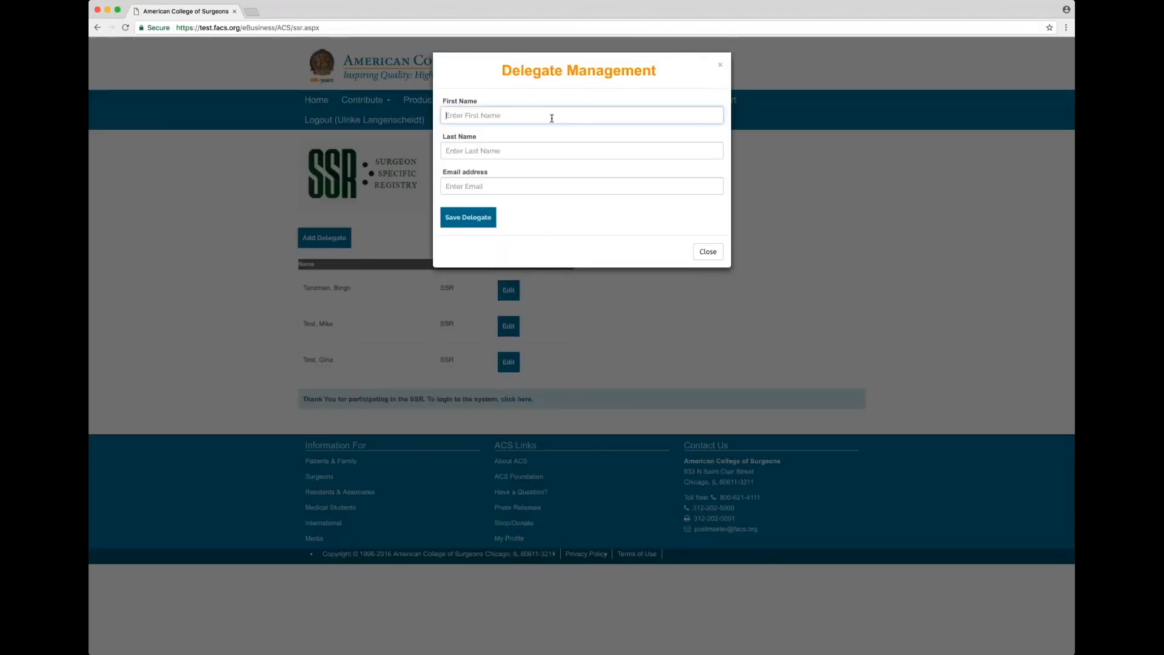
{"action": "key", "text": "Tab"}
{"action": "type", "text": "c"}
{"action": "type", "text": "sm"}
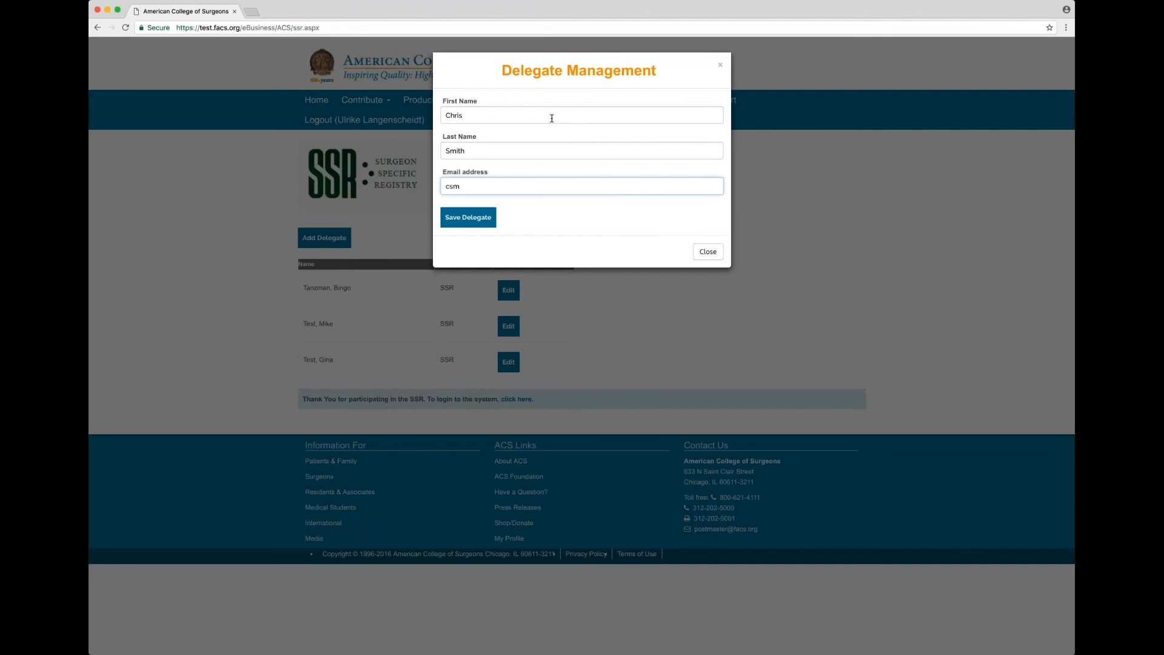
{"action": "left_click", "coordinate": [485, 221]}
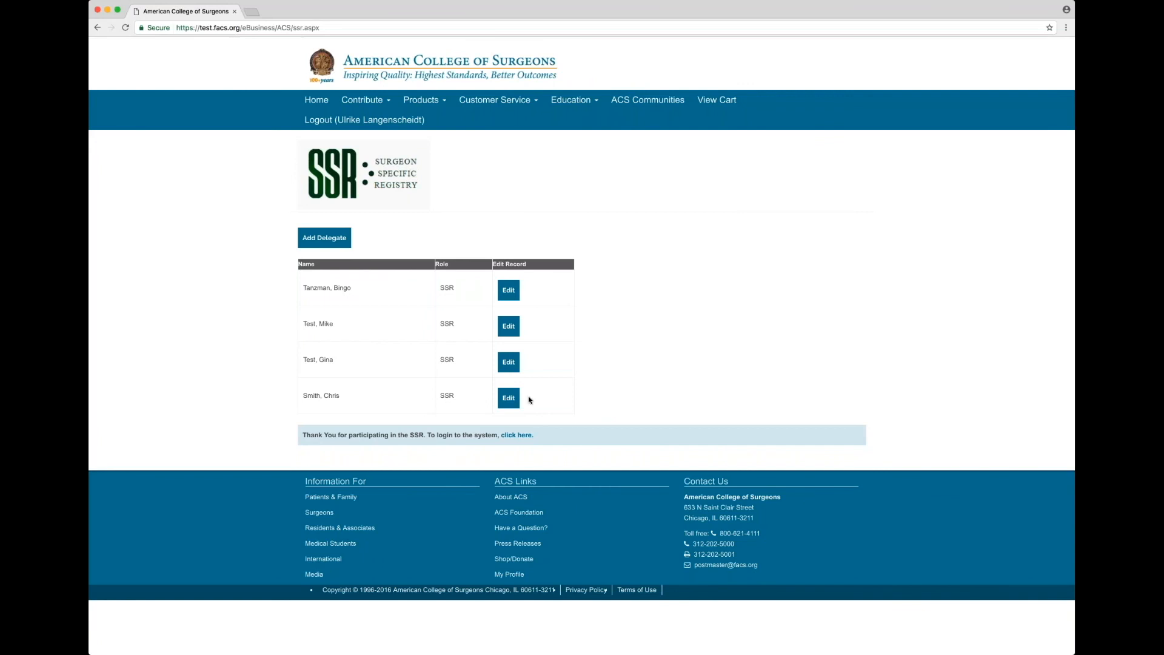
Change the newest delegate's e-mail domain to yahoo.com and save, then delete that delegate.
{"action": "left_click", "coordinate": [506, 404]}
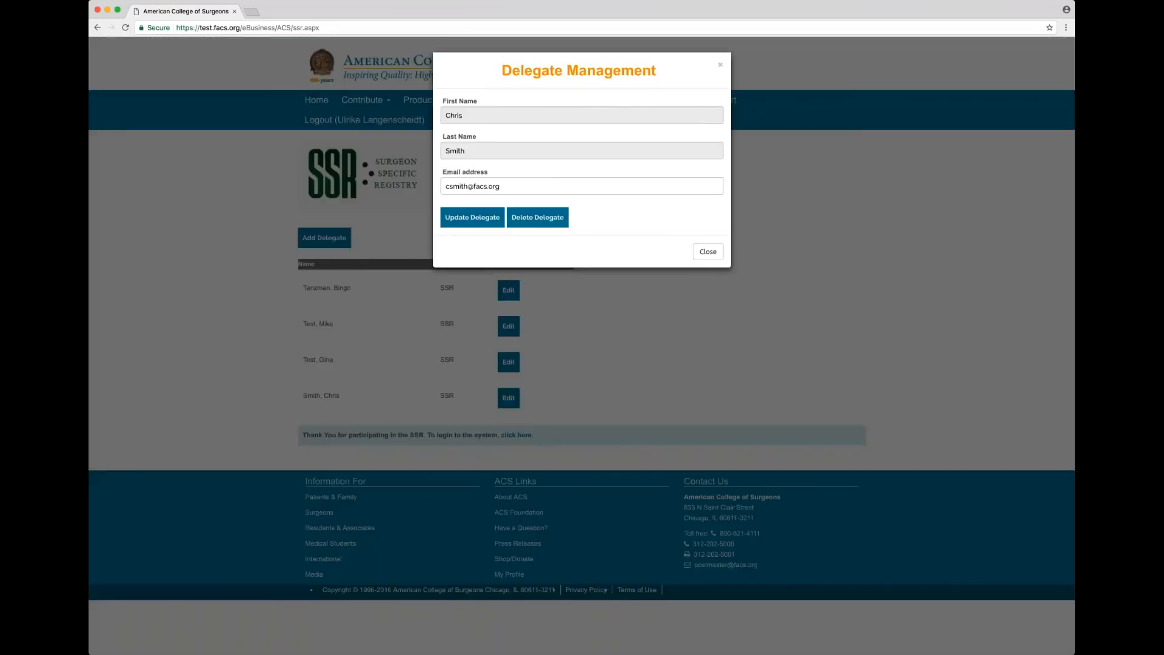
{"action": "left_click", "coordinate": [519, 183]}
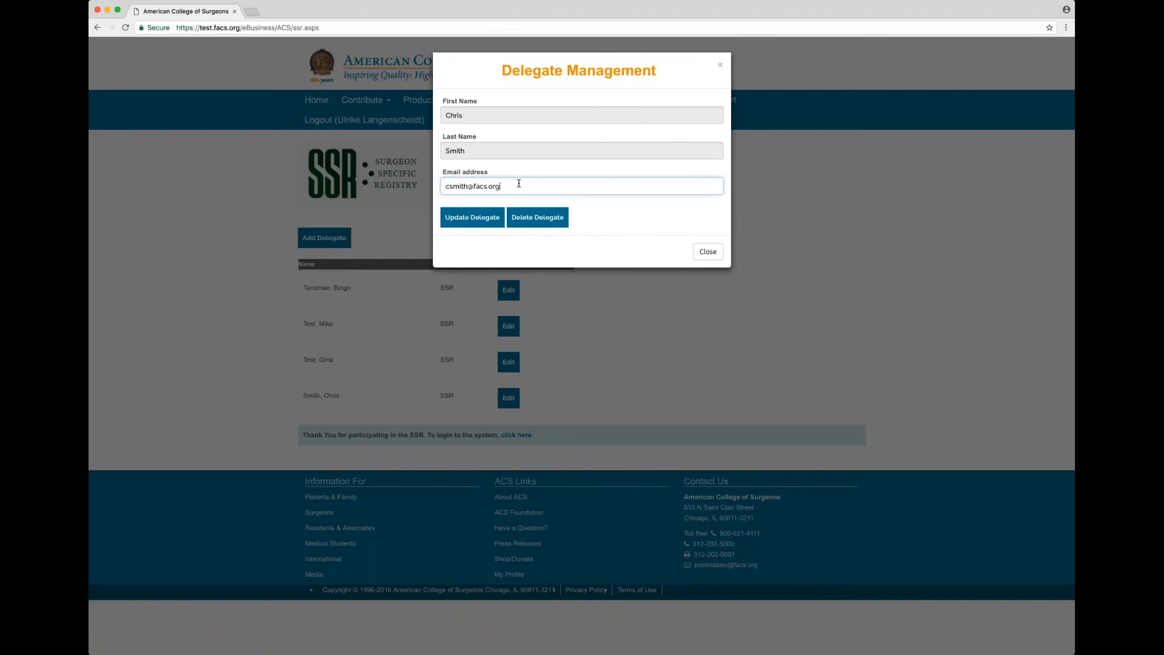
{"action": "key", "text": "BackSpace"}
{"action": "key", "text": "BackSpace"}
{"action": "key", "text": "BackSpace"}
{"action": "key", "text": "BackSpace"}
{"action": "key", "text": "BackSpace"}
{"action": "key", "text": "BackSpace"}
{"action": "key", "text": "BackSpace"}
{"action": "type", "text": "yahoo.com"}
{"action": "left_click", "coordinate": [490, 221]}
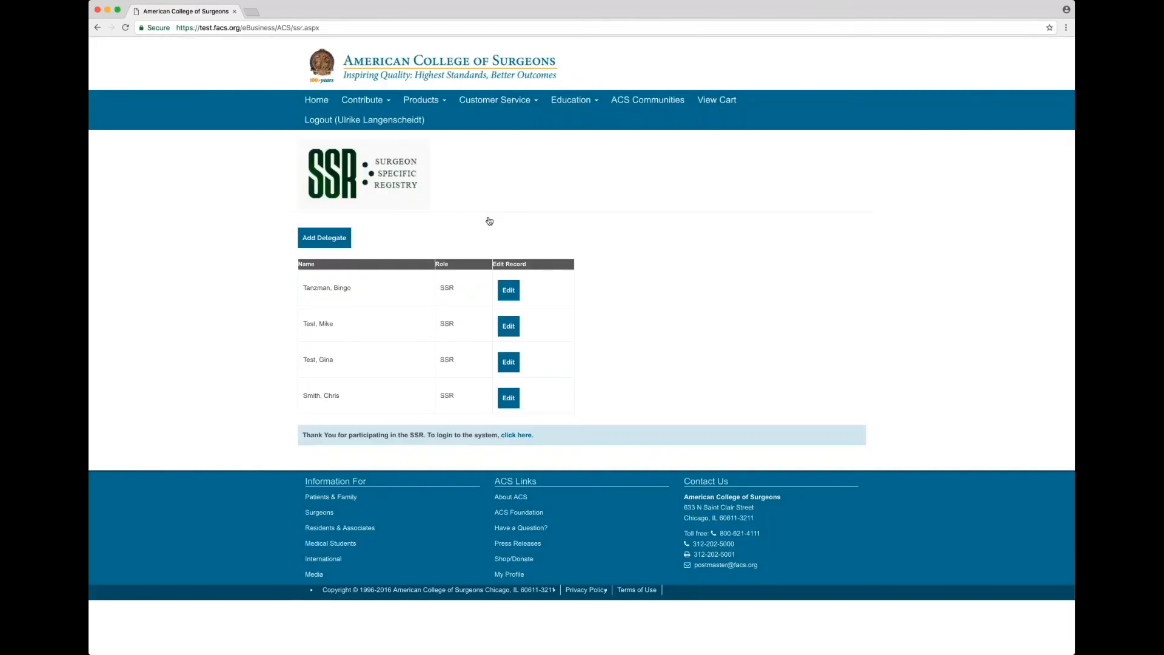
{"action": "left_click", "coordinate": [508, 398]}
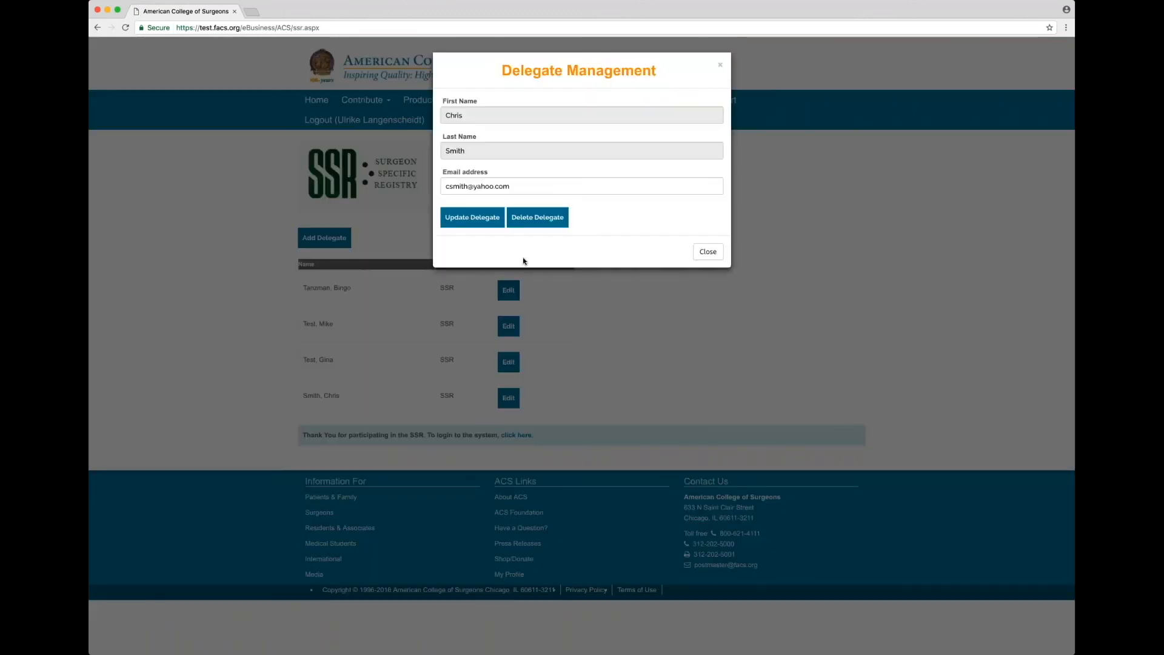
{"action": "left_click", "coordinate": [537, 217]}
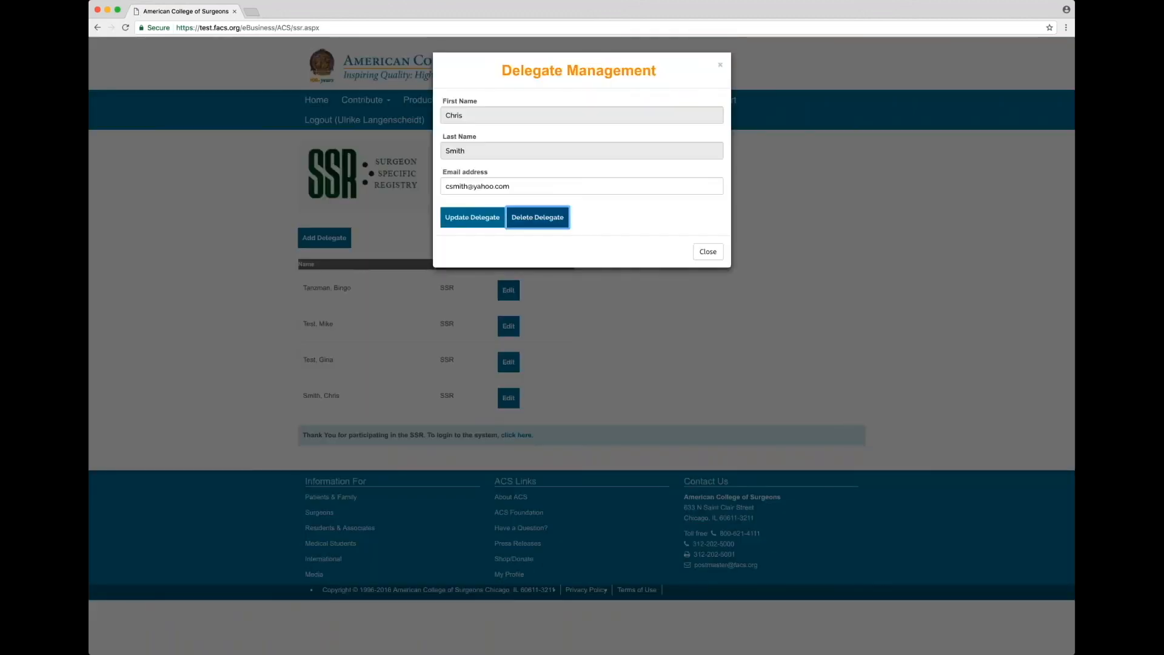